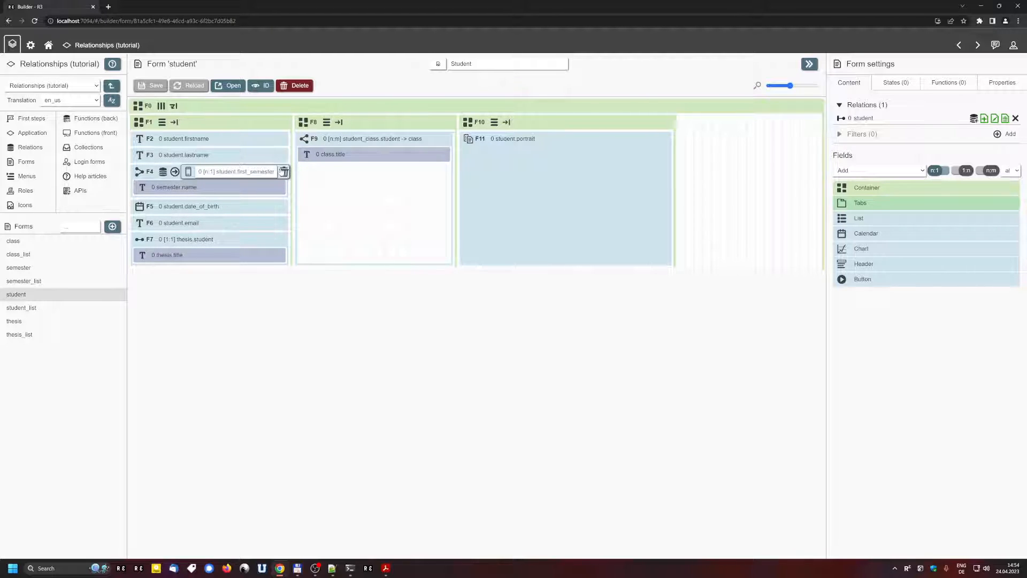
left_click(281, 172)
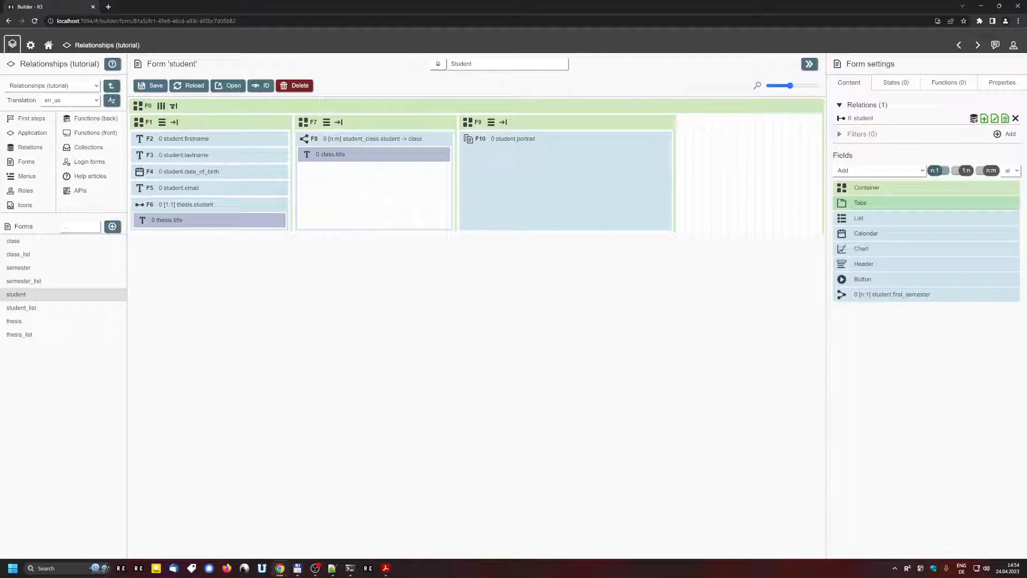
double_click(868, 119)
left_click(879, 349)
left_click_drag(841, 294, 176, 137)
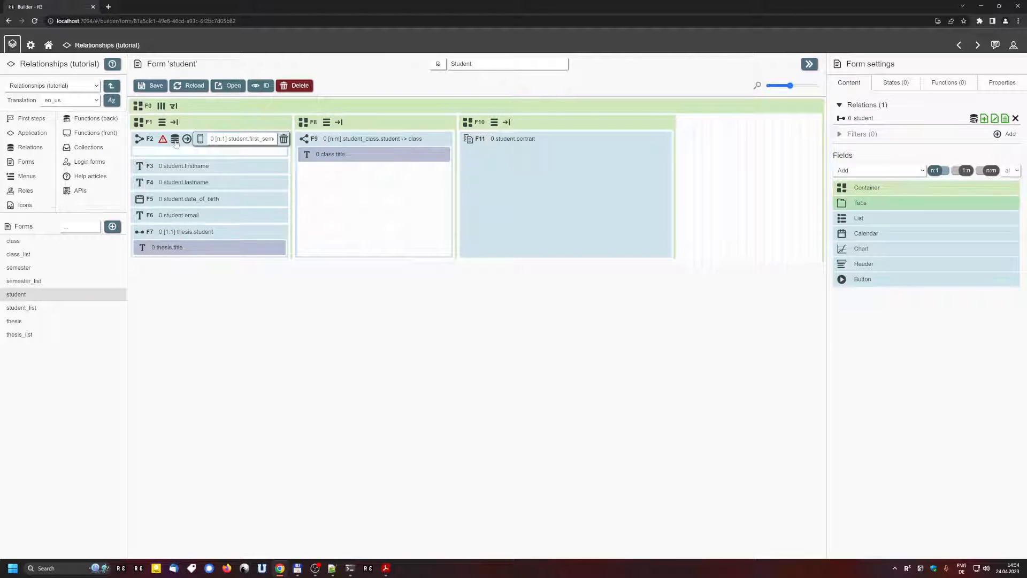
left_click(176, 143)
left_click_drag(898, 254, 954, 259)
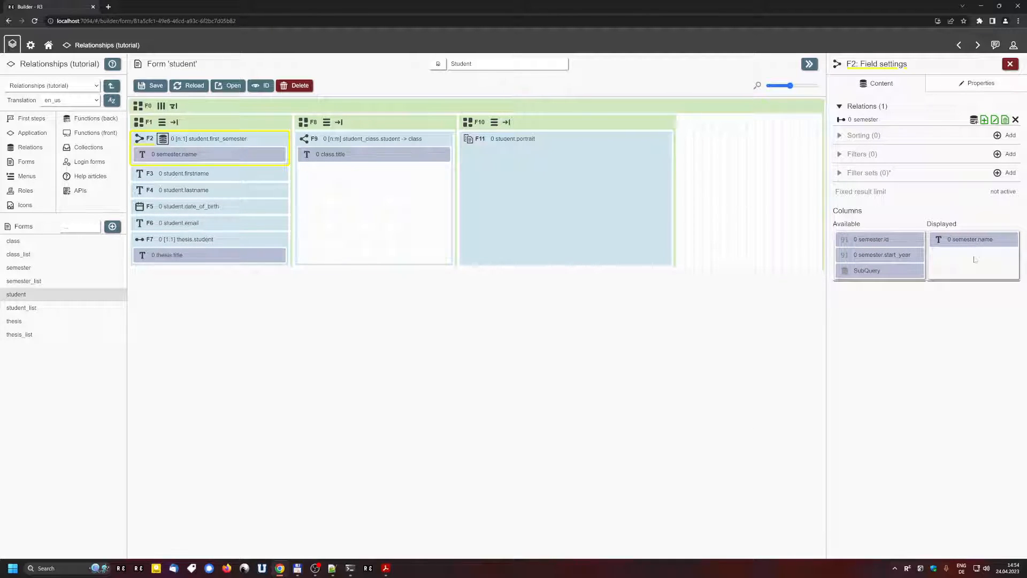
left_click(150, 86)
left_click(229, 86)
left_click(300, 184)
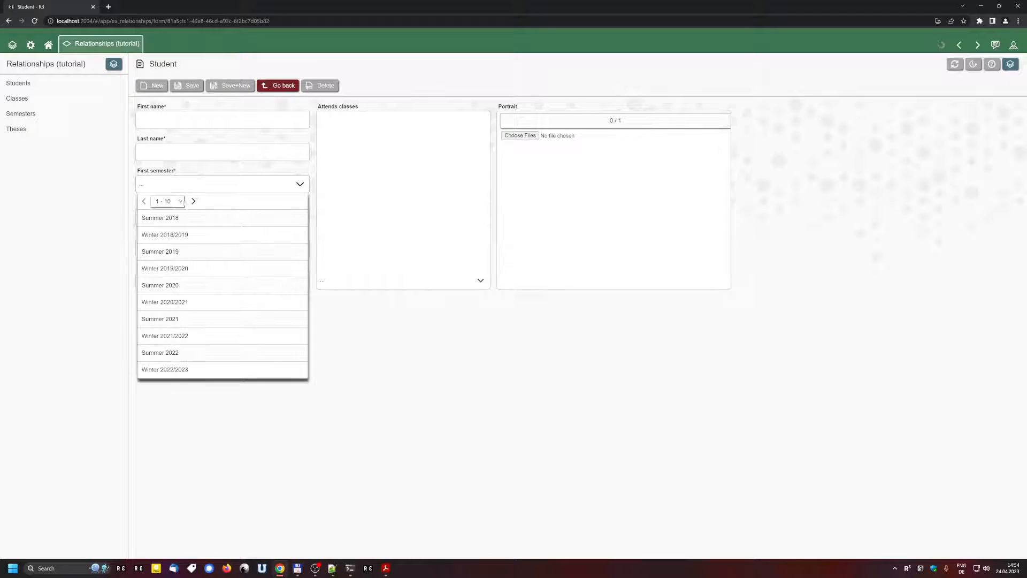
left_click(377, 411)
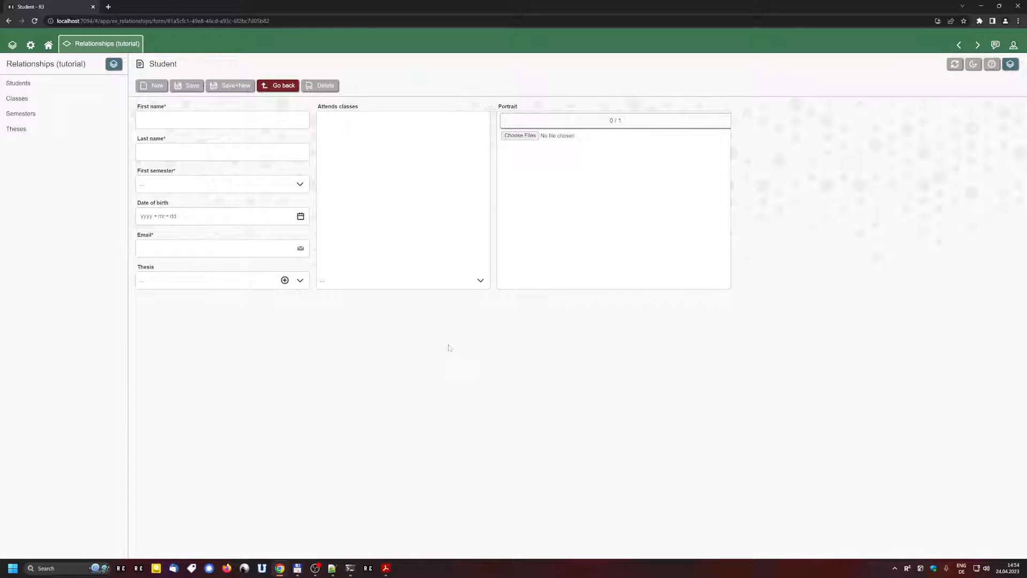
key("alt+Left")
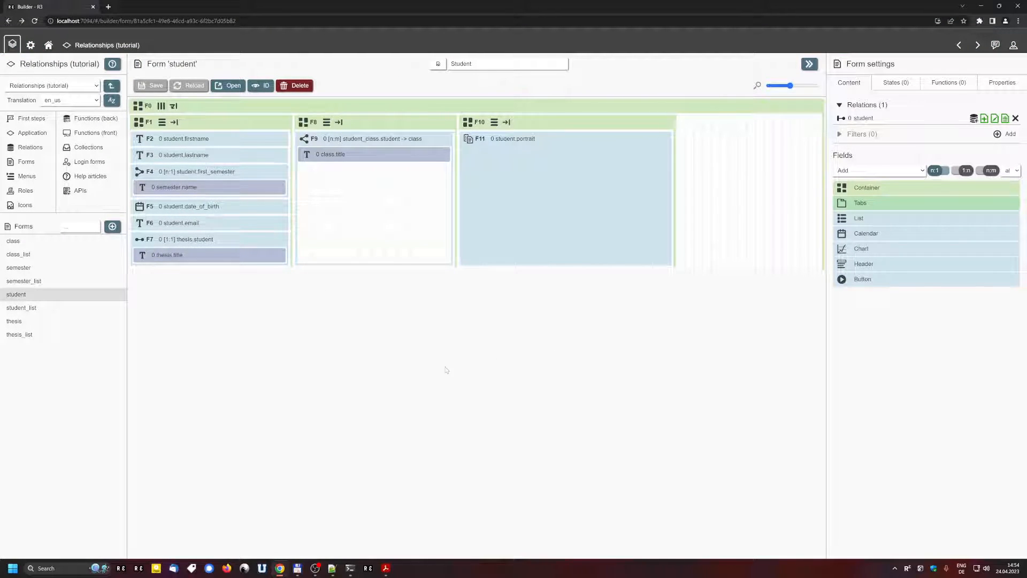
Step: Open the semester form from the builder in the running app
left_click(54, 273)
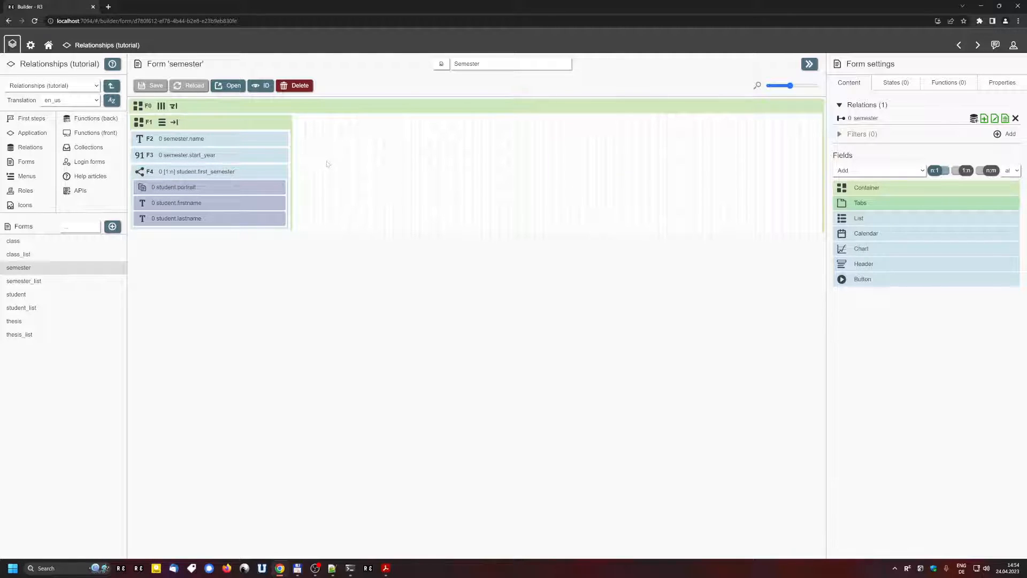
mouse_move(271, 178)
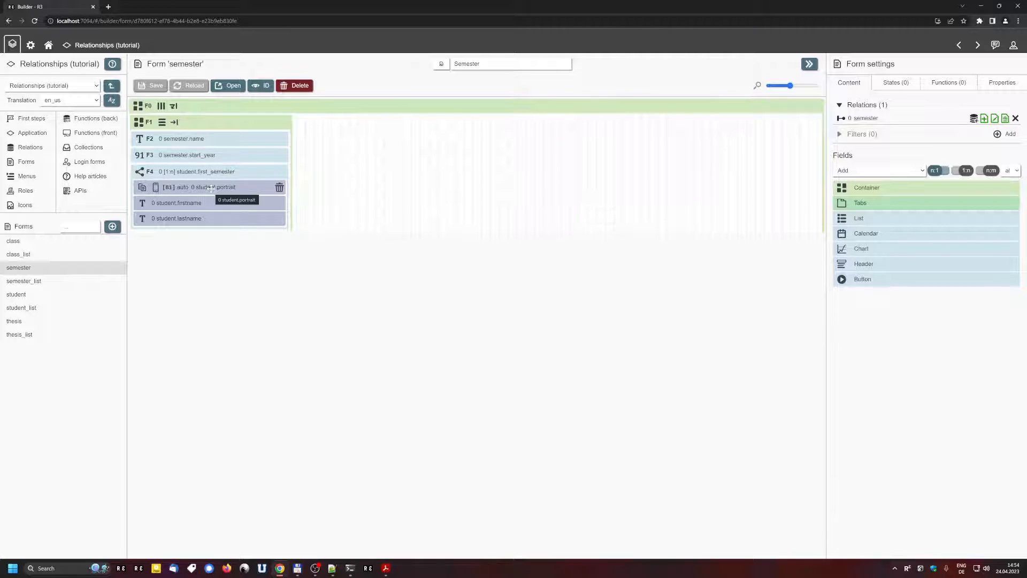
left_click(233, 87)
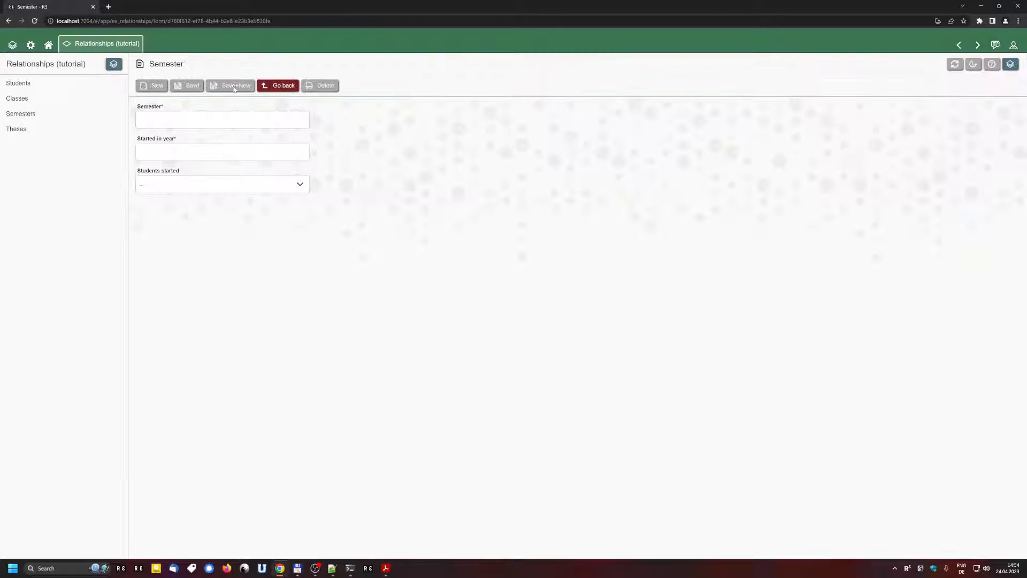
Step: Check which students started this semester, then switch to the full Students list
left_click(297, 186)
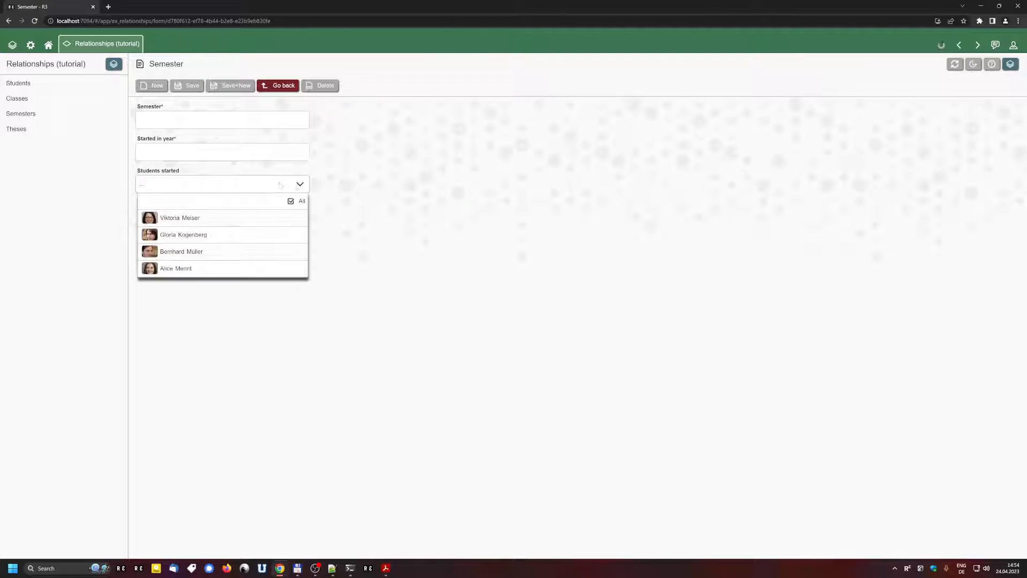
left_click(392, 290)
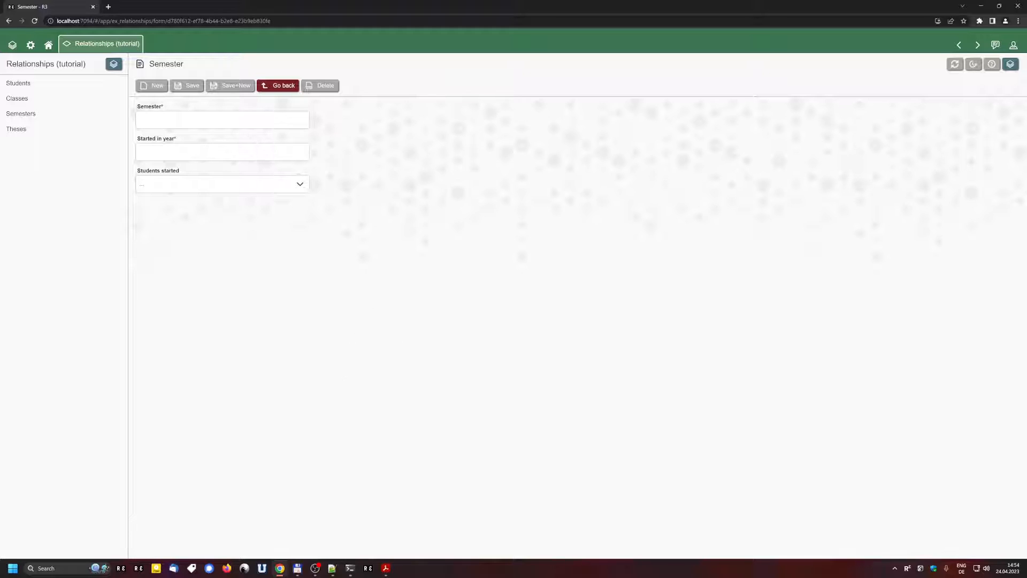
left_click(61, 86)
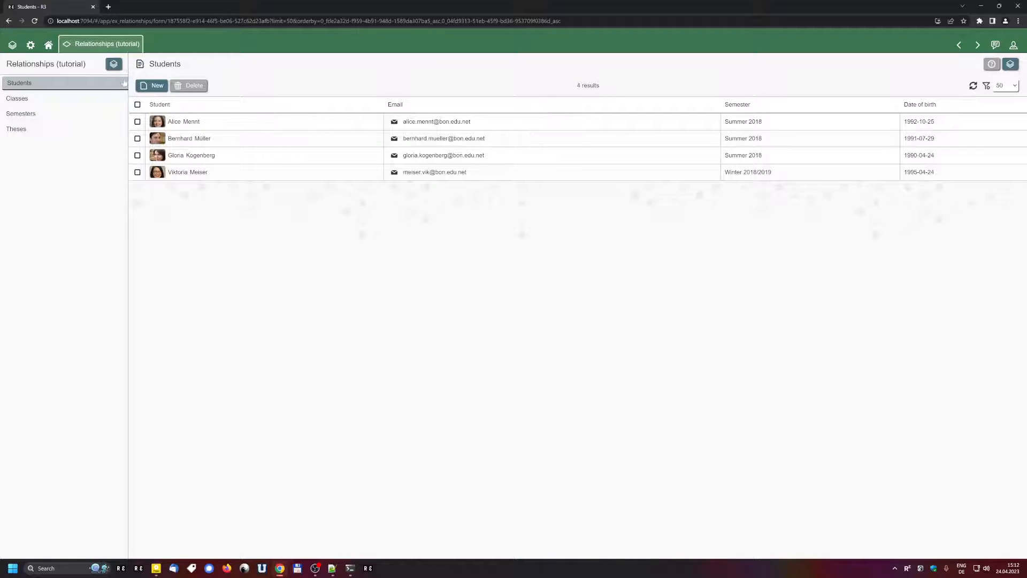
left_click(113, 64)
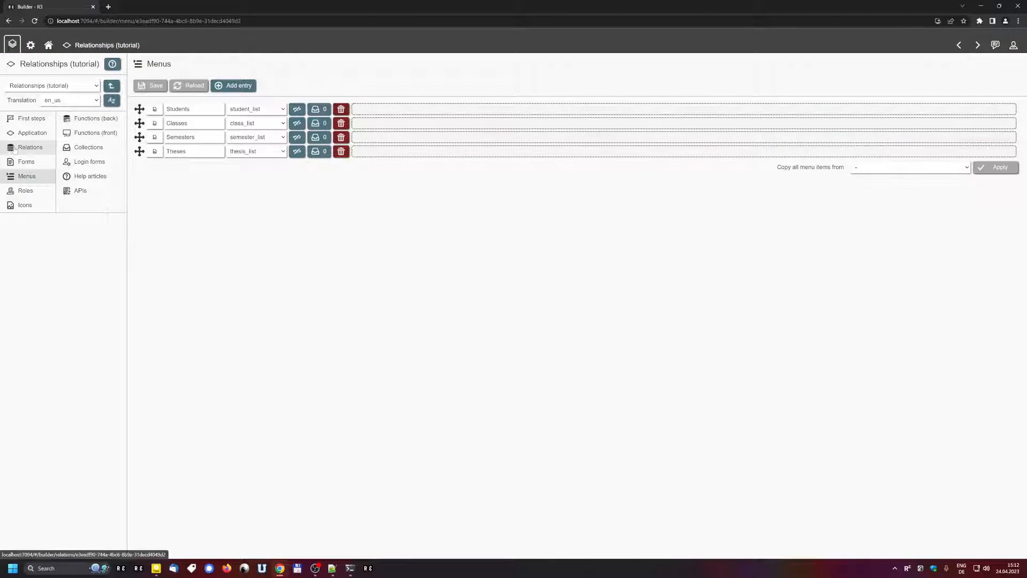
left_click(36, 153)
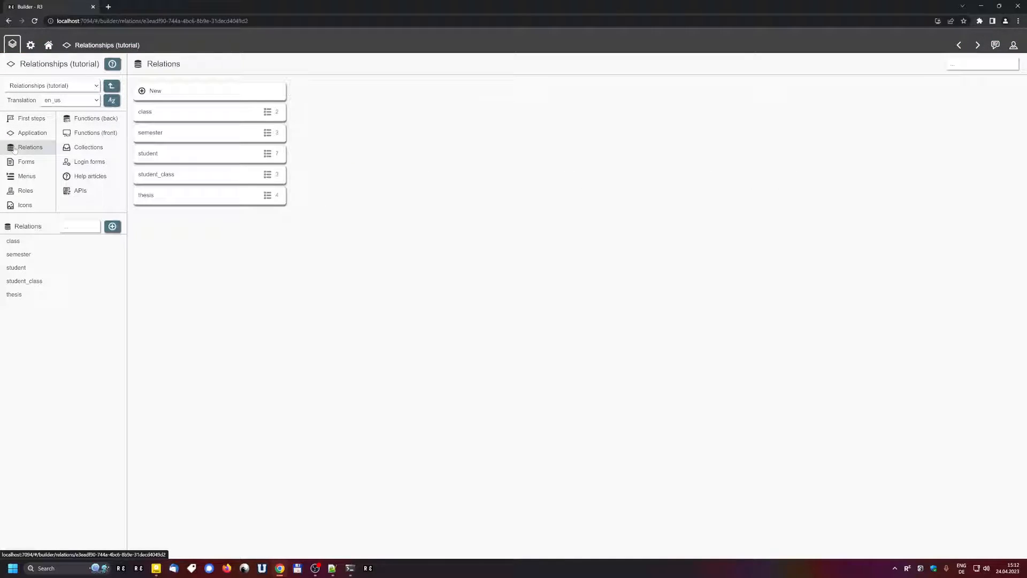
left_click(160, 157)
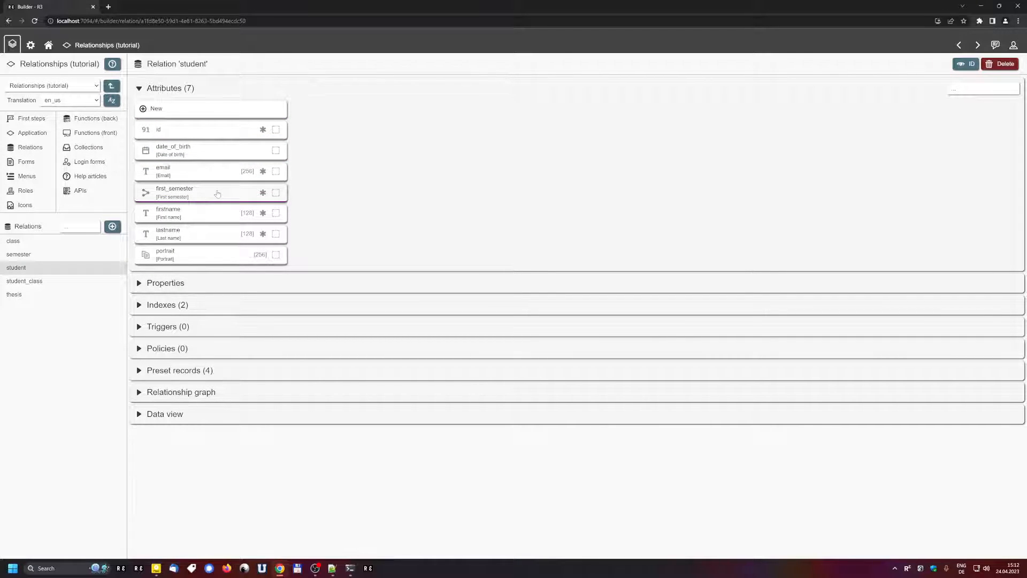
left_click(209, 109)
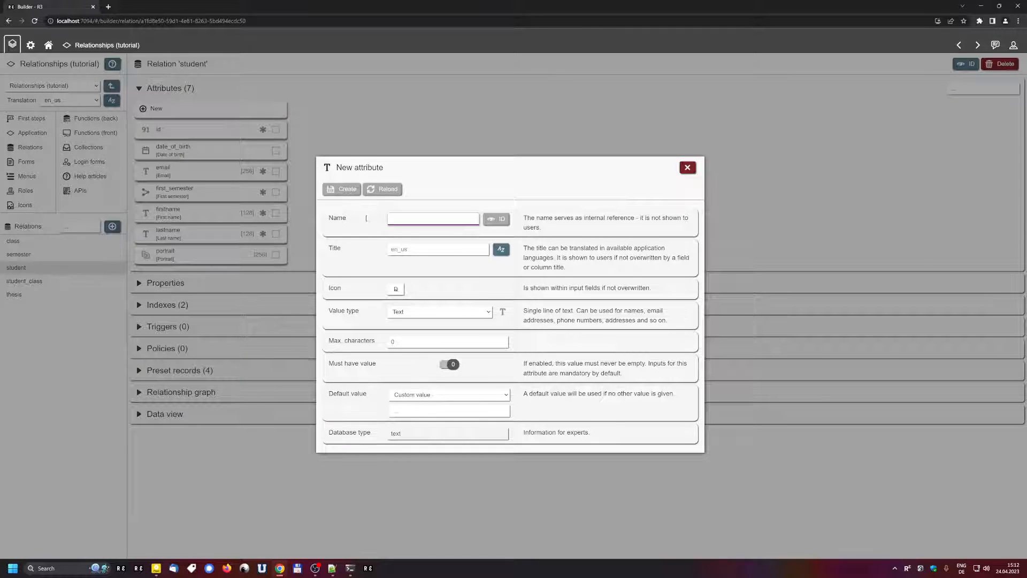
left_click(428, 311)
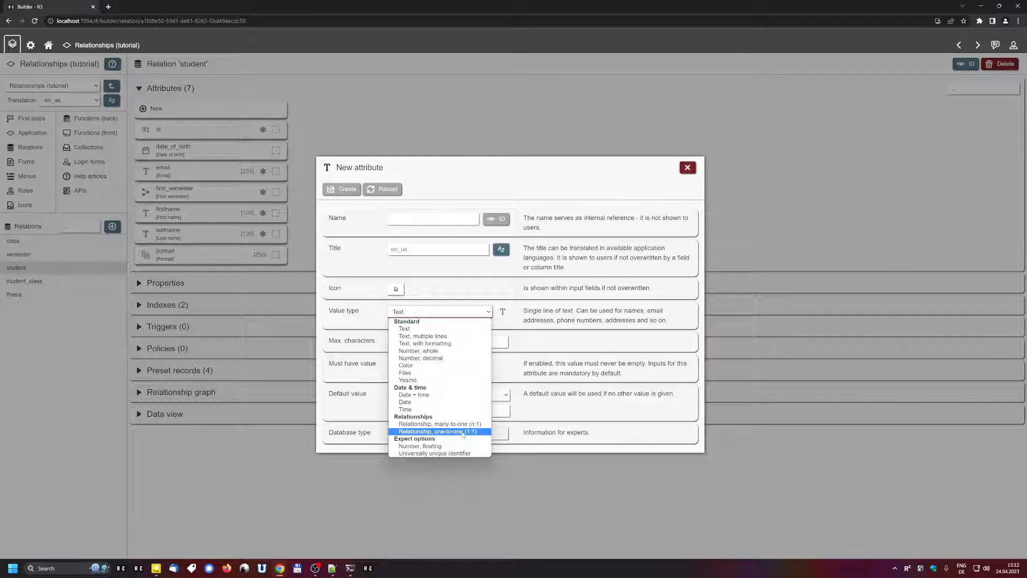
left_click(622, 345)
left_click(687, 167)
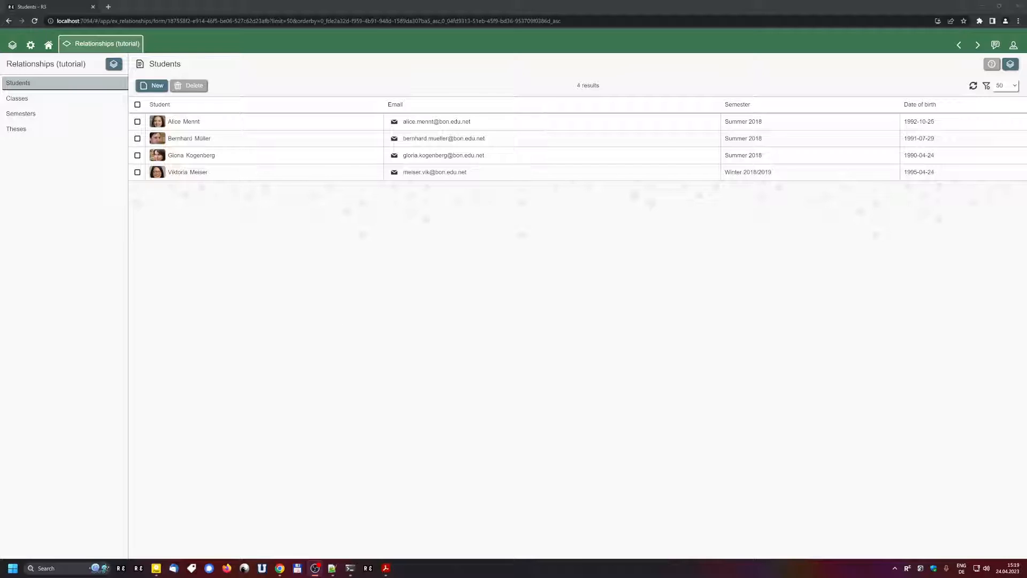
Step: Look over the relationships diagram PDF, then open the first student's record in the app
left_click(385, 568)
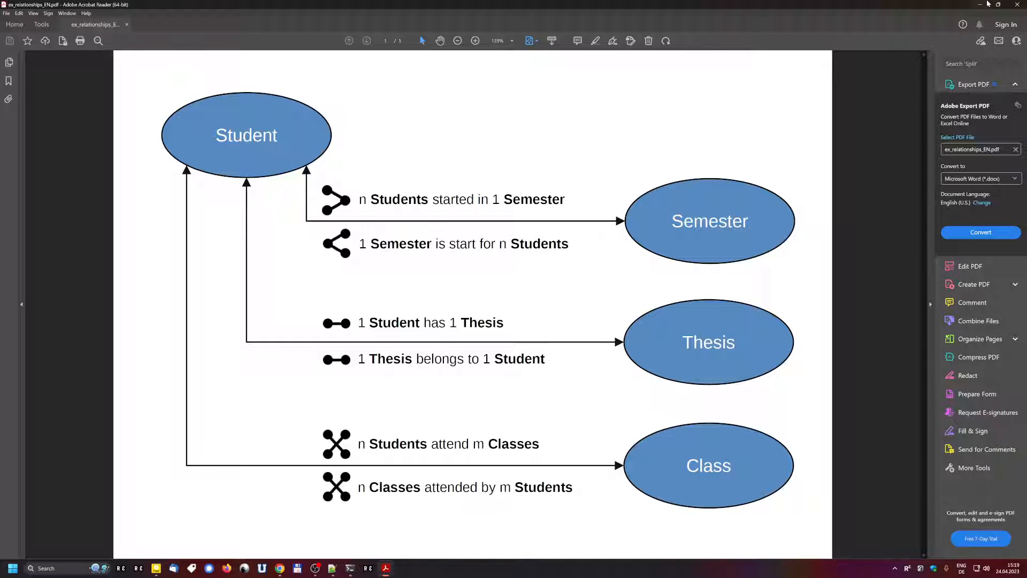
left_click(979, 4)
left_click(202, 122)
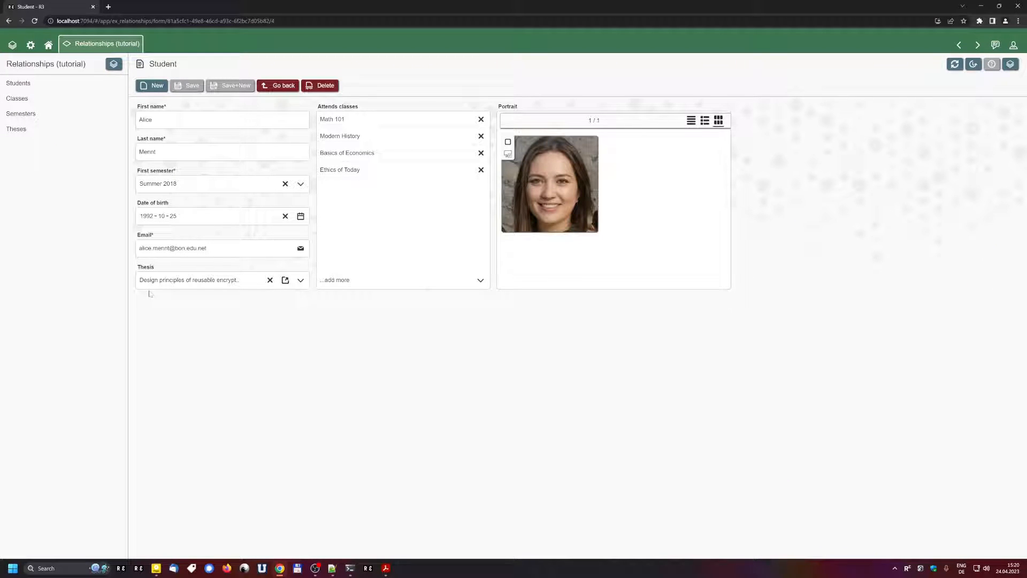
Step: Open the thesis on reusable encryption algorithms from Theses, then switch to the builder
left_click(24, 130)
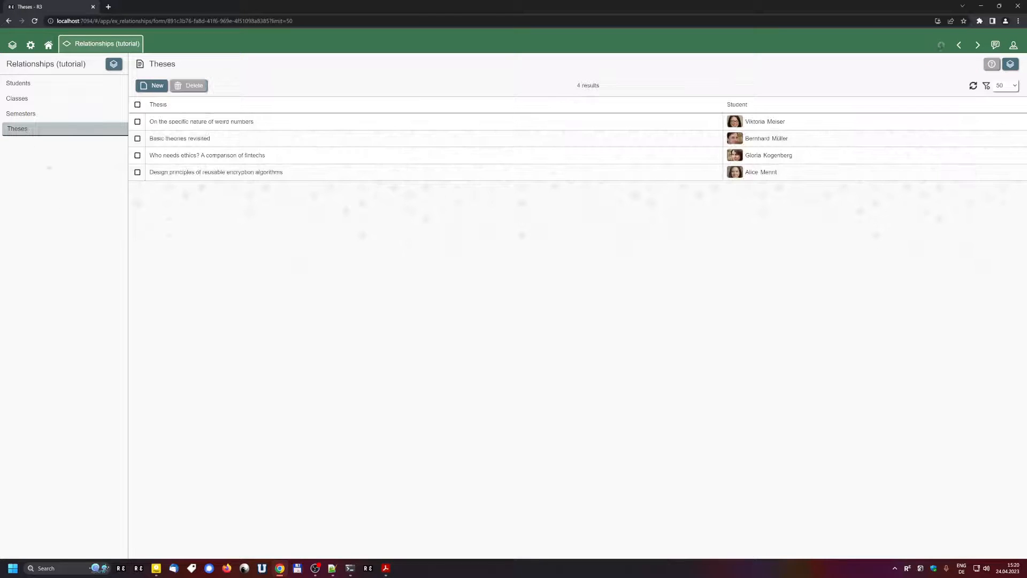
left_click(188, 173)
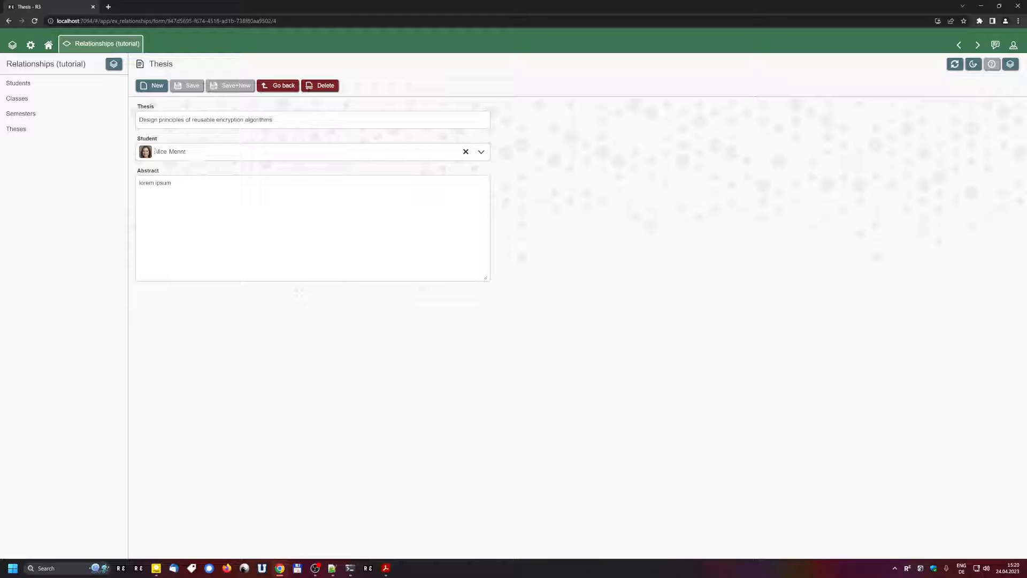
left_click(113, 63)
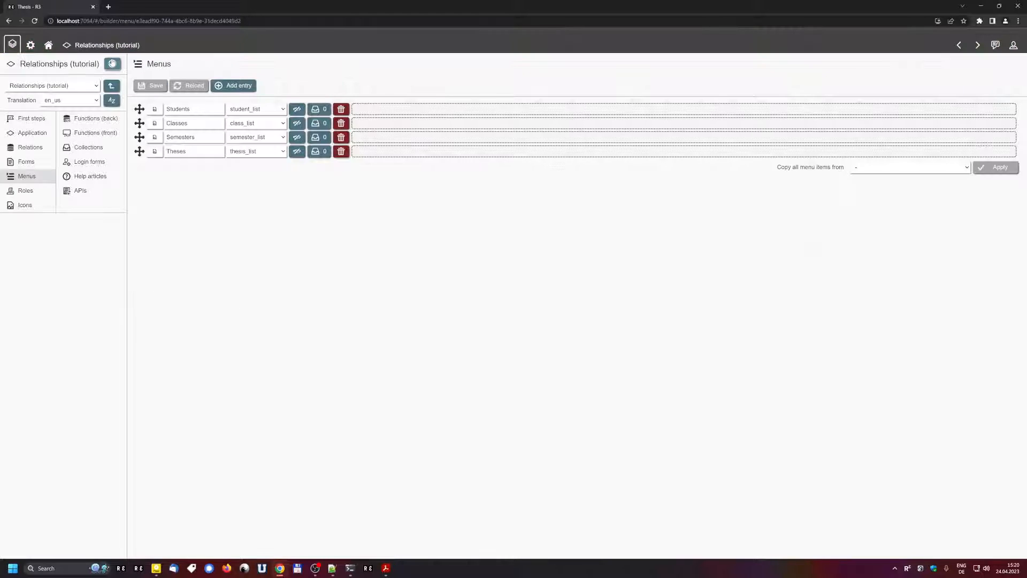
Step: Inspect the thesis relation's student attribute under Relations, then reopen the Relationships (tutorial) app
left_click(15, 147)
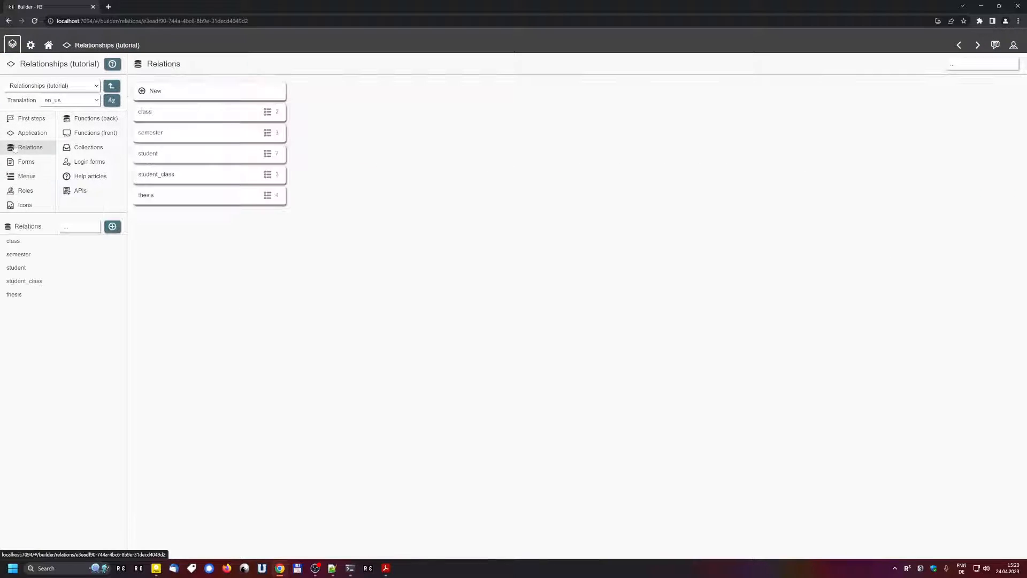
left_click(166, 158)
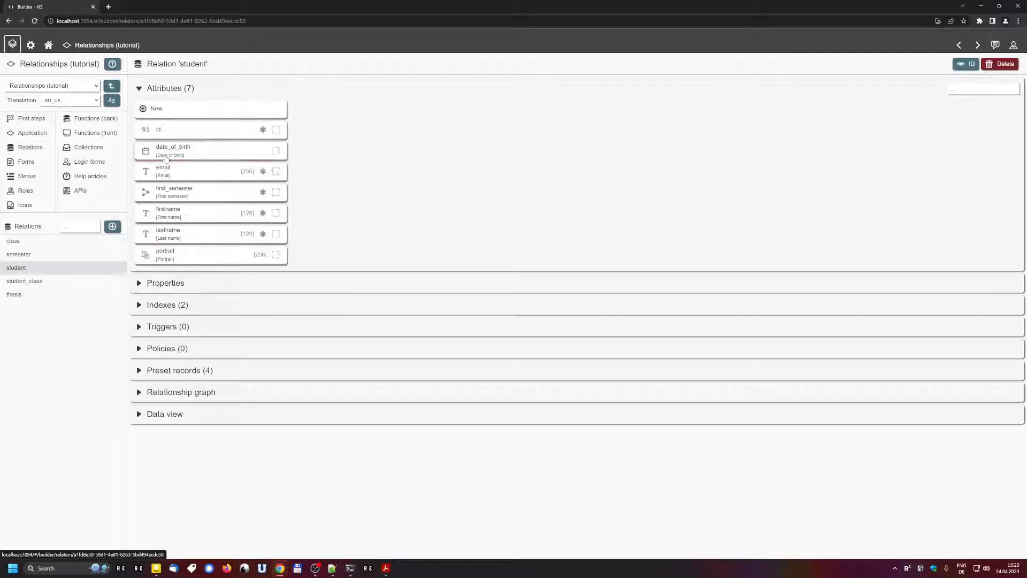
left_click(64, 294)
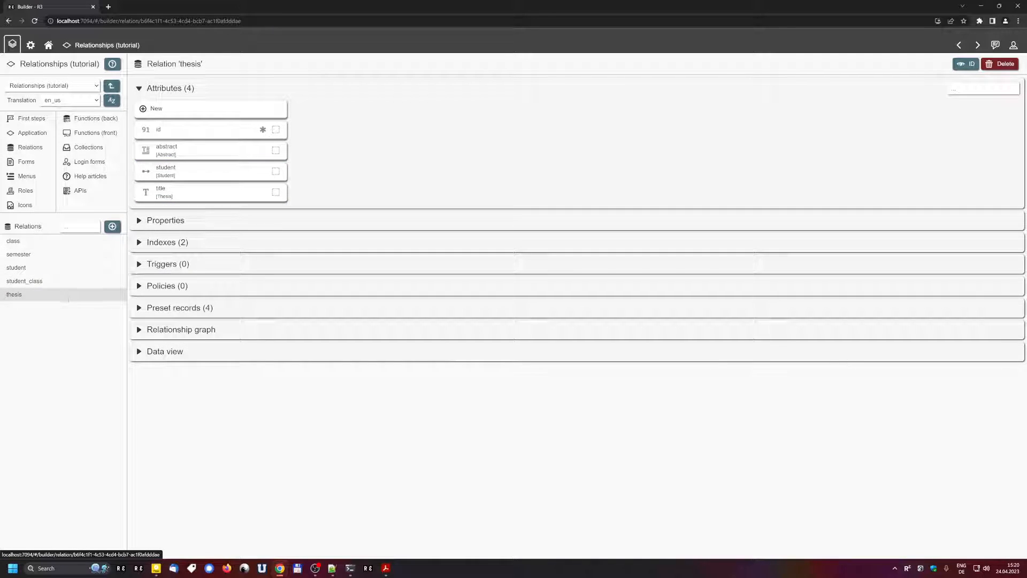
left_click(198, 177)
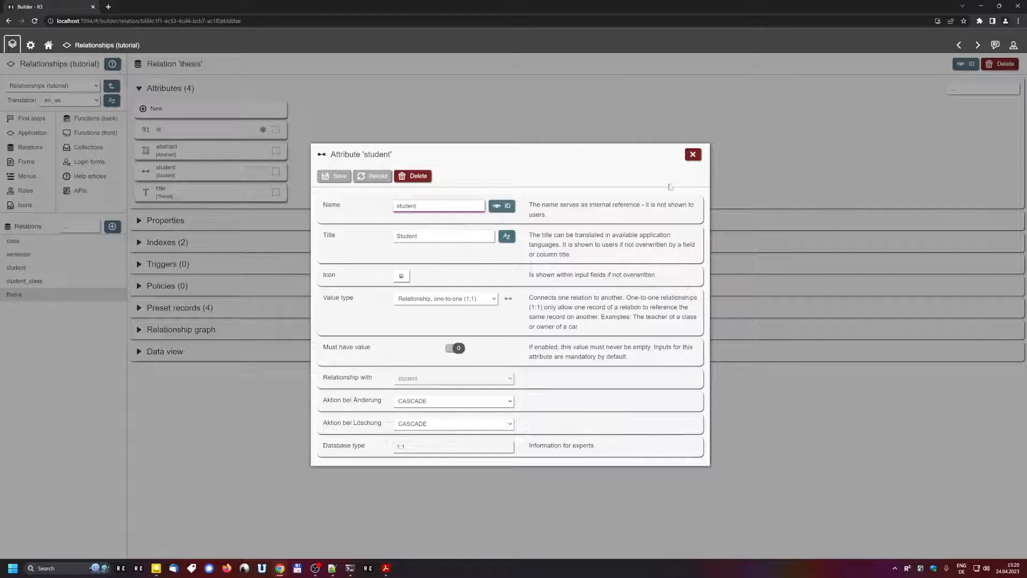
left_click(693, 154)
left_click(102, 44)
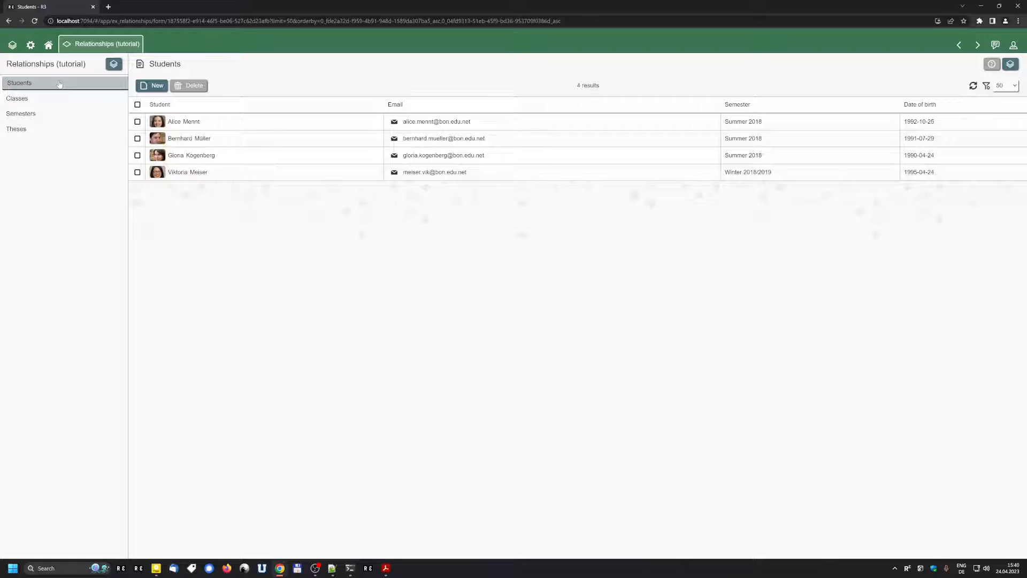
Step: Browse a student record and the Math 101 class's four students, then show the diagram PDF
left_click(223, 127)
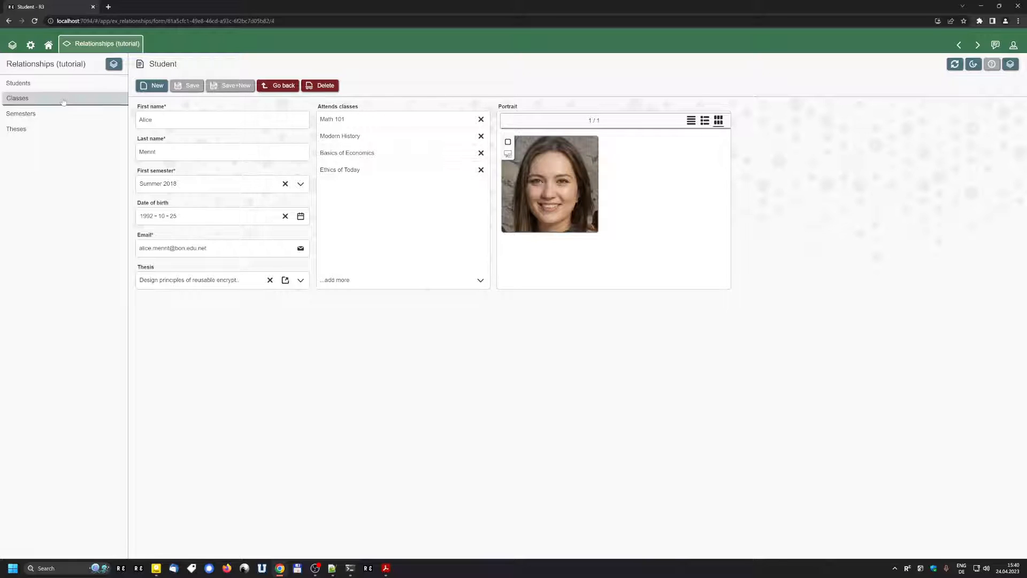
left_click(64, 99)
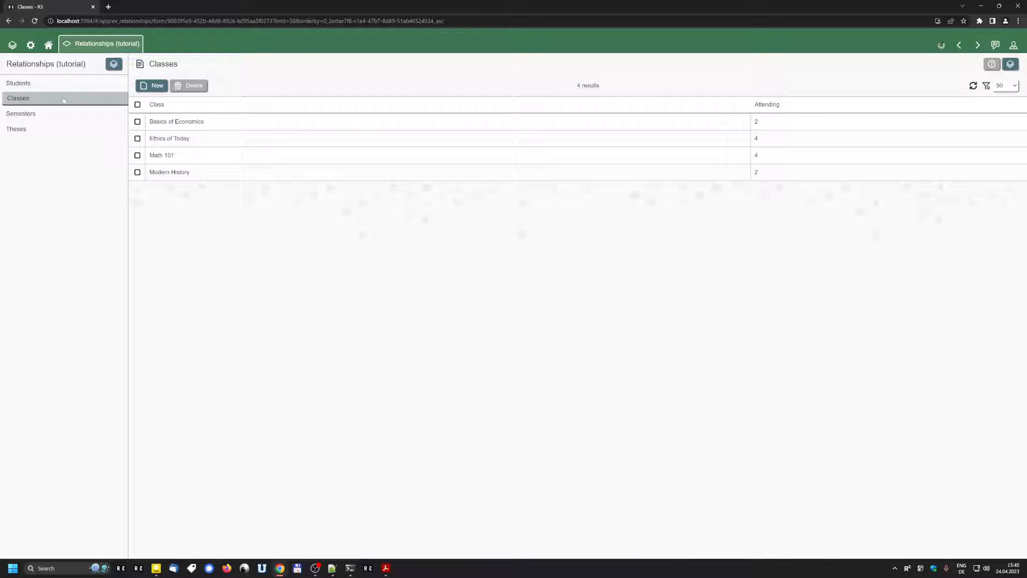
left_click(166, 157)
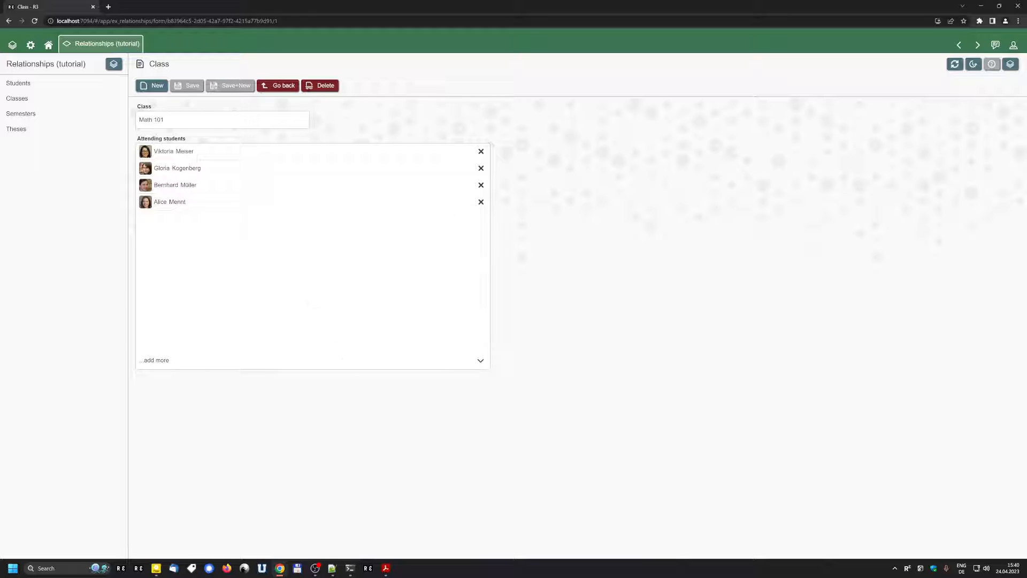
left_click(386, 569)
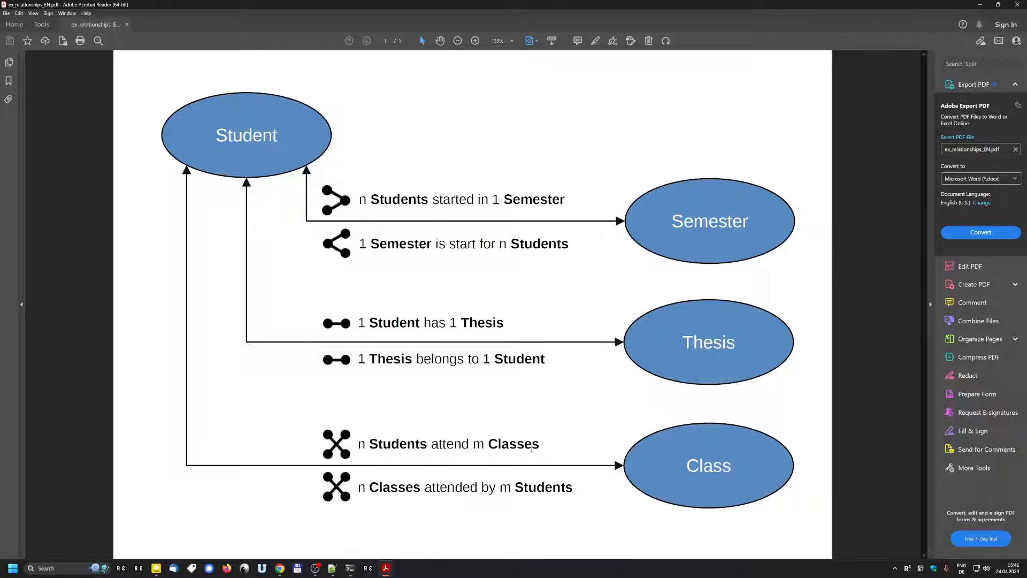
Step: Highlight the 'm' of the n:m Students–Classes link, then return to the Math 101 class form
double_click(478, 446)
left_click(493, 446)
key("alt+Tab")
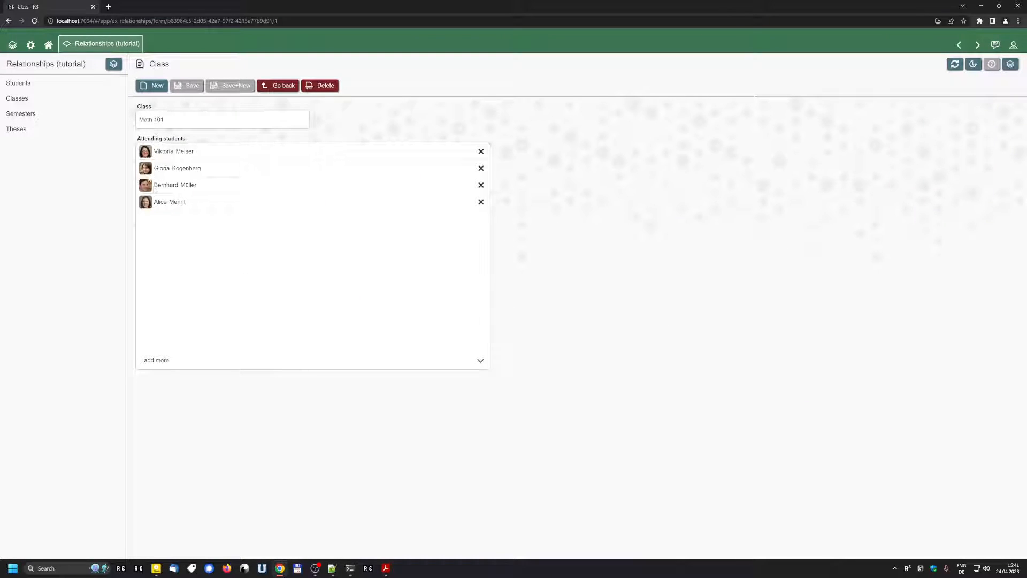
Step: Browse the student, thesis and student_class relations under the builder's Relations
left_click(114, 64)
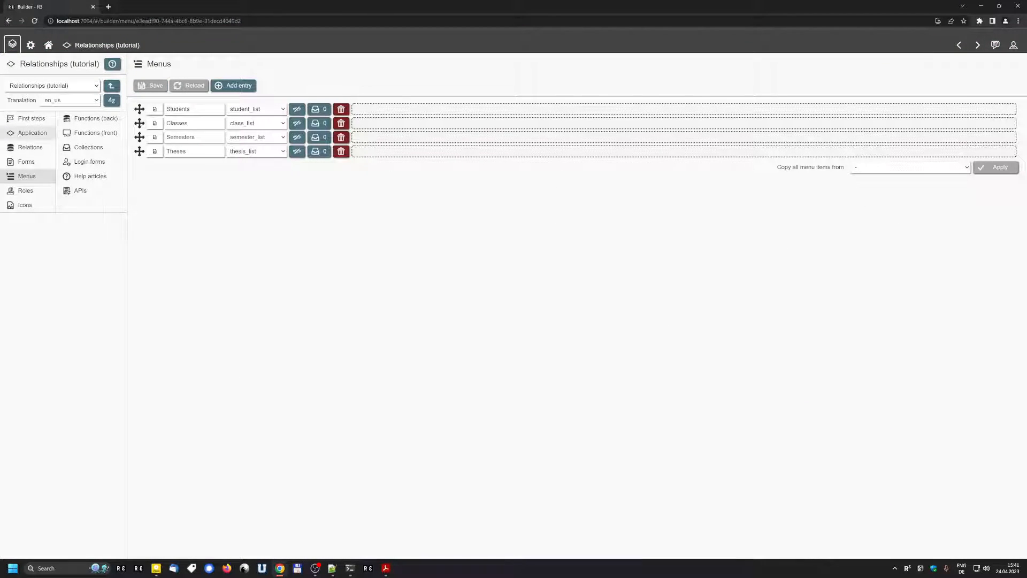
left_click(22, 147)
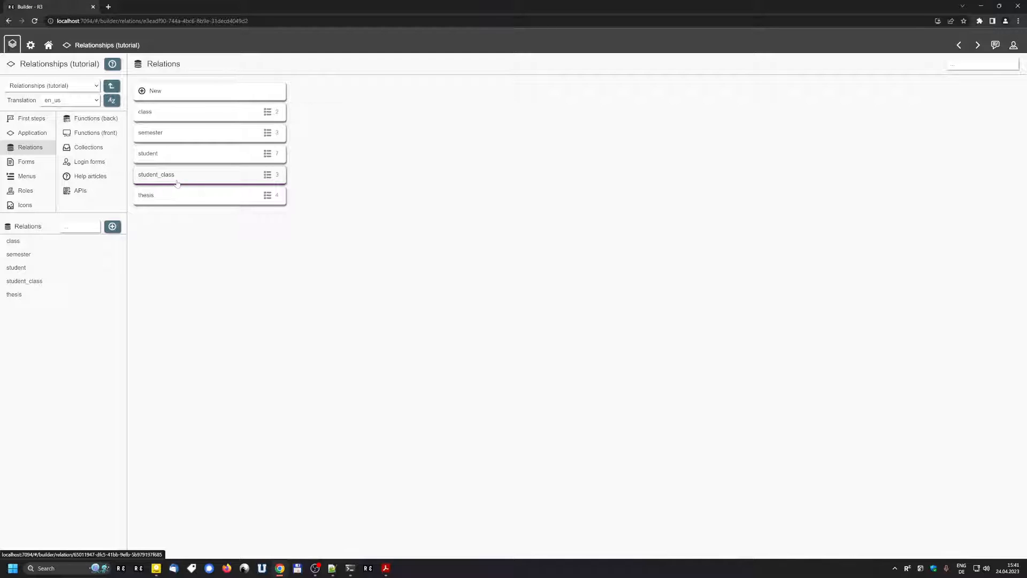
left_click(171, 155)
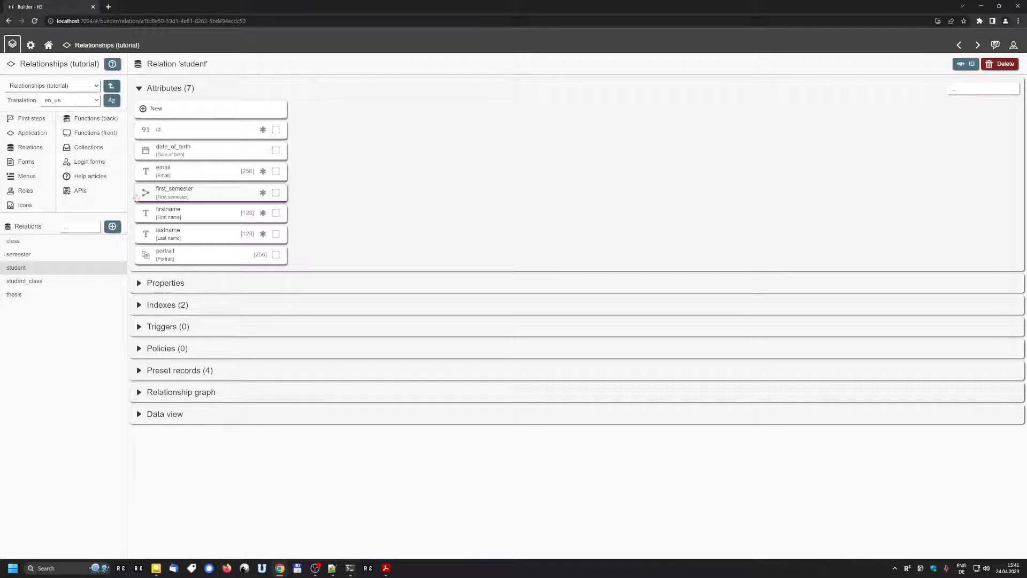
left_click(49, 297)
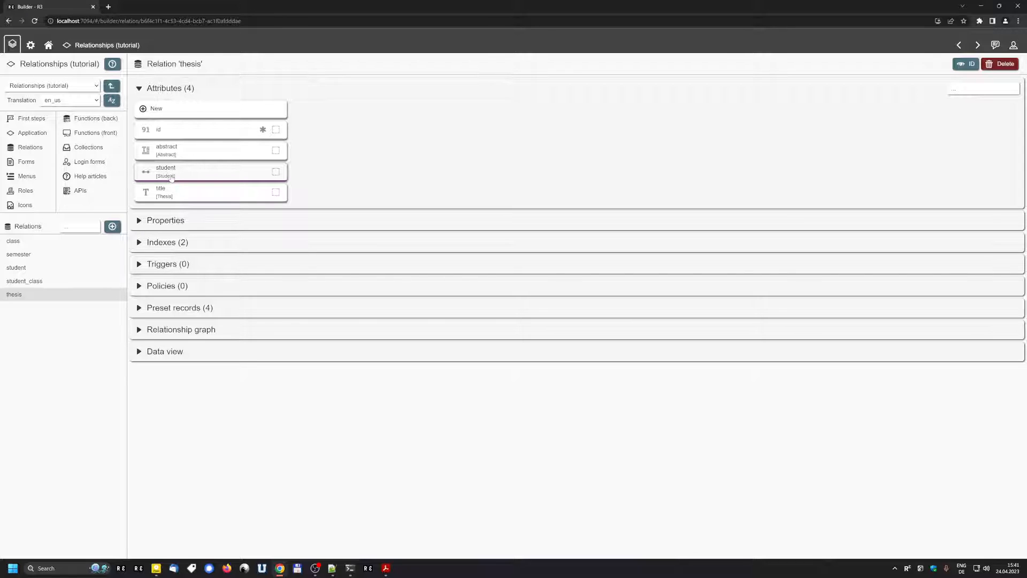
left_click(37, 280)
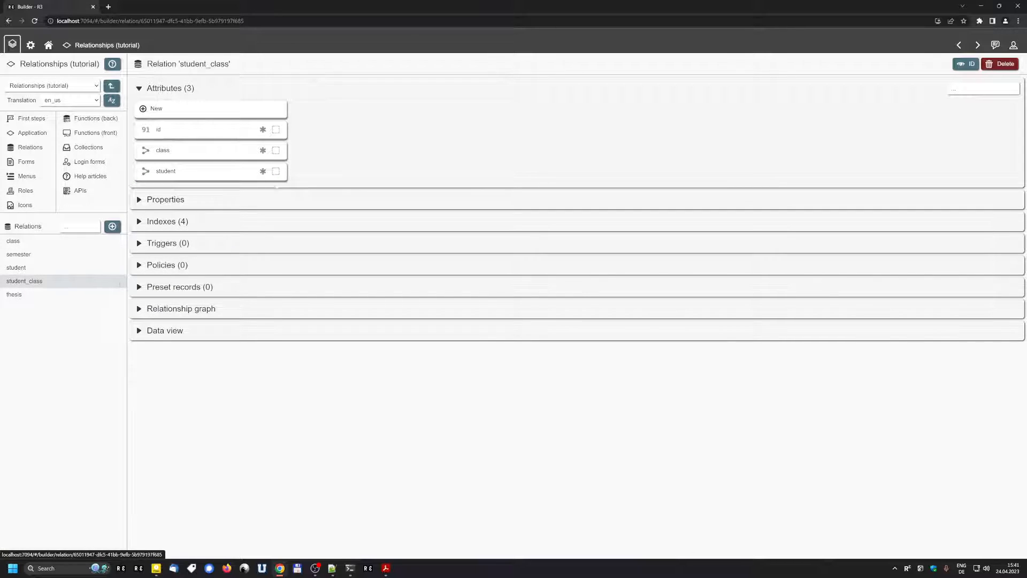
left_click_drag(180, 64, 229, 70)
left_click(339, 101)
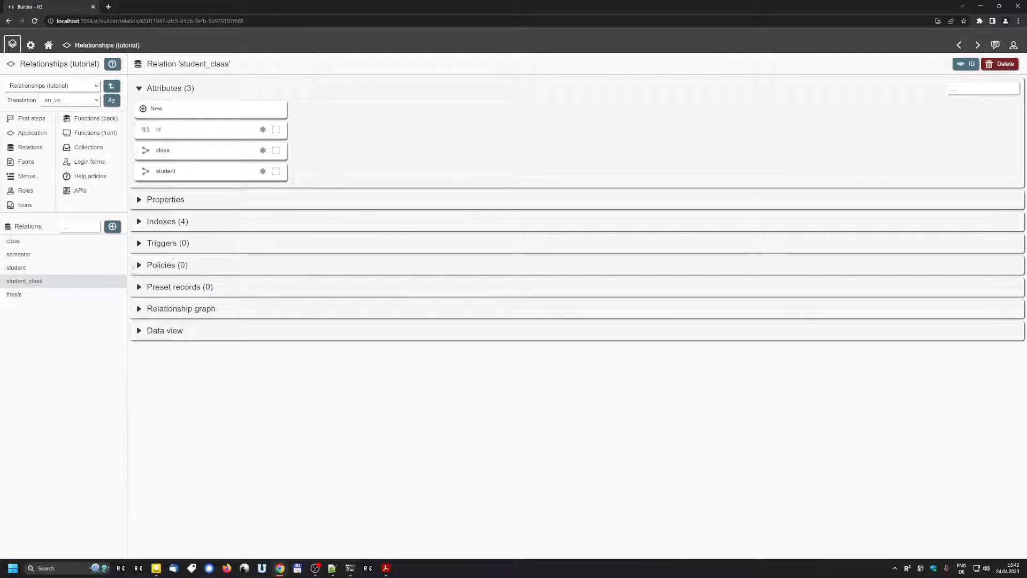
Step: Compare the class and student relations, then return to the student_class relation
left_click(48, 240)
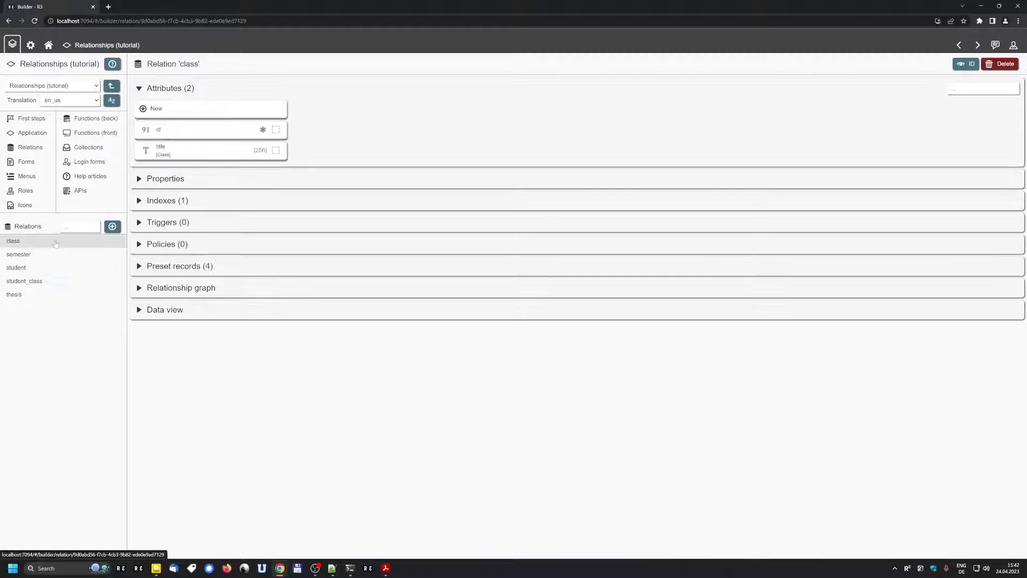
left_click(52, 270)
left_click(46, 281)
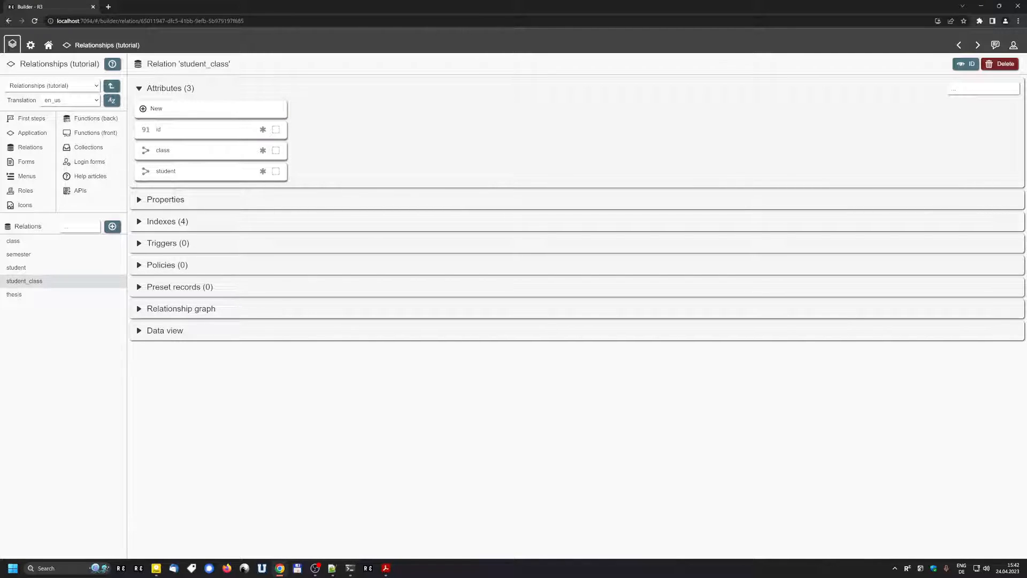
left_click_drag(178, 64, 231, 64)
left_click(410, 99)
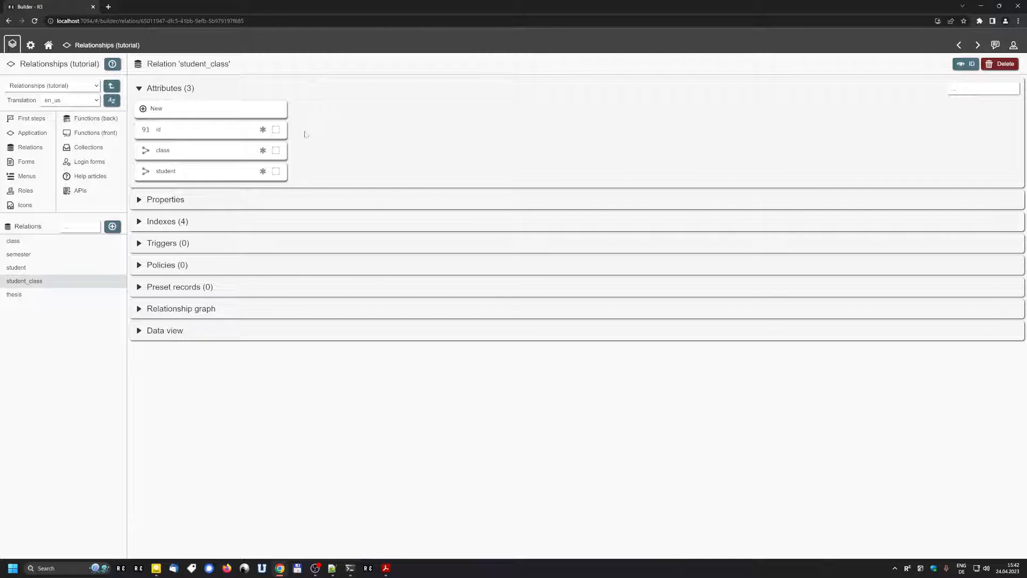
Step: Inspect student_class's class and student attributes, both many-to-one relationships
left_click(217, 155)
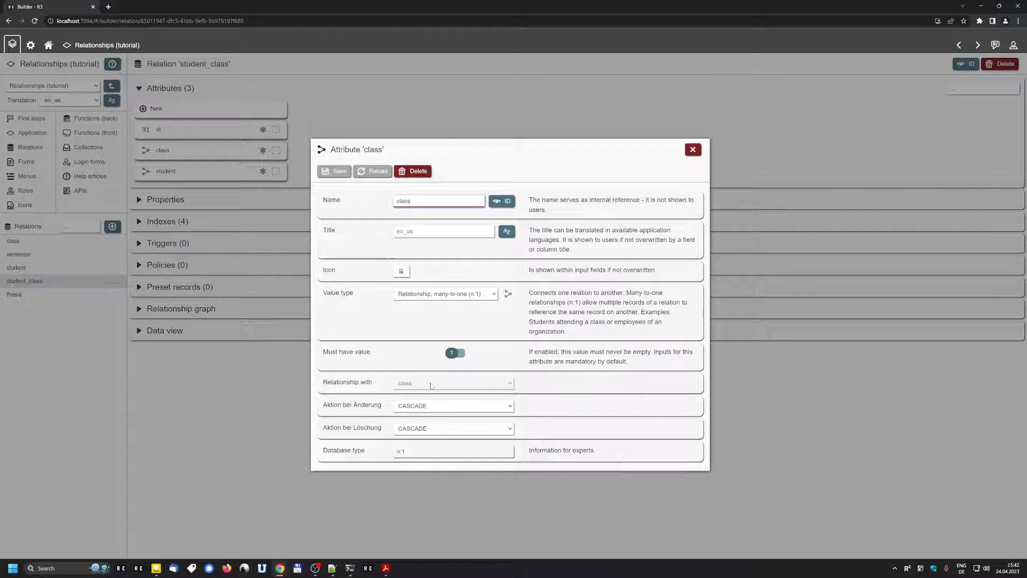
left_click(302, 265)
left_click(214, 171)
left_click(439, 121)
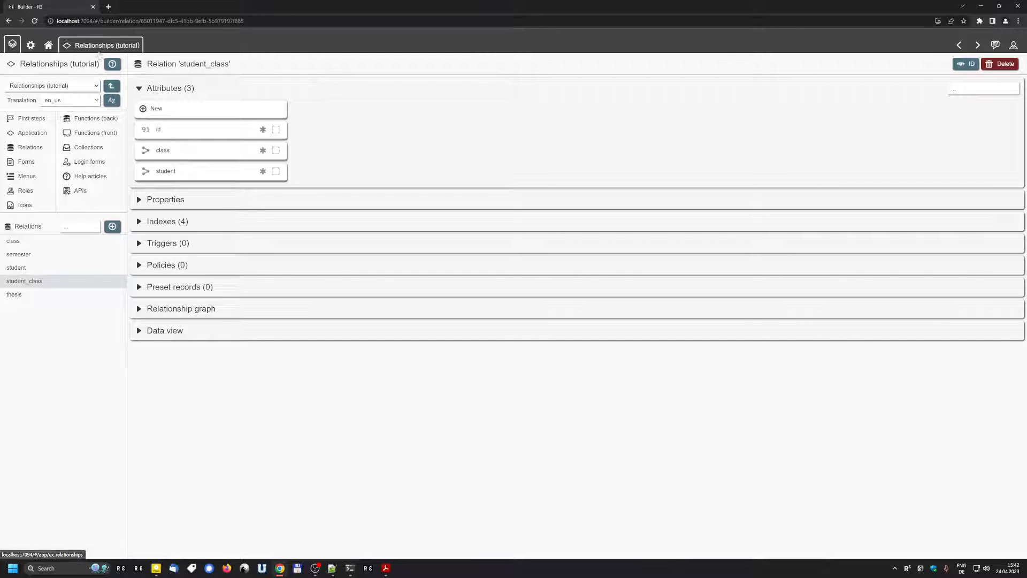
Step: Open the student form for editing and delete its class.title classes field F9
left_click(104, 45)
left_click(198, 122)
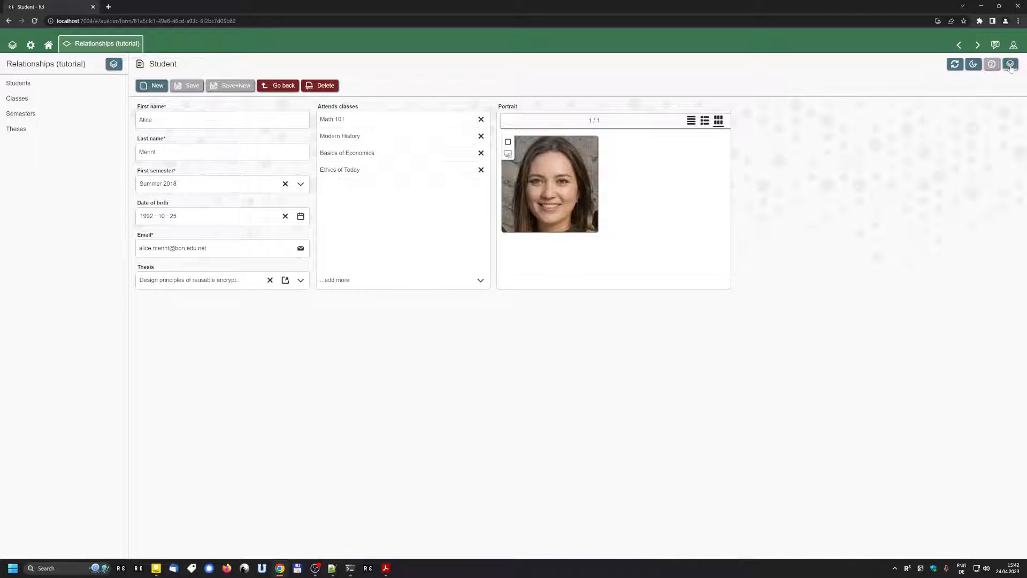
left_click(1009, 64)
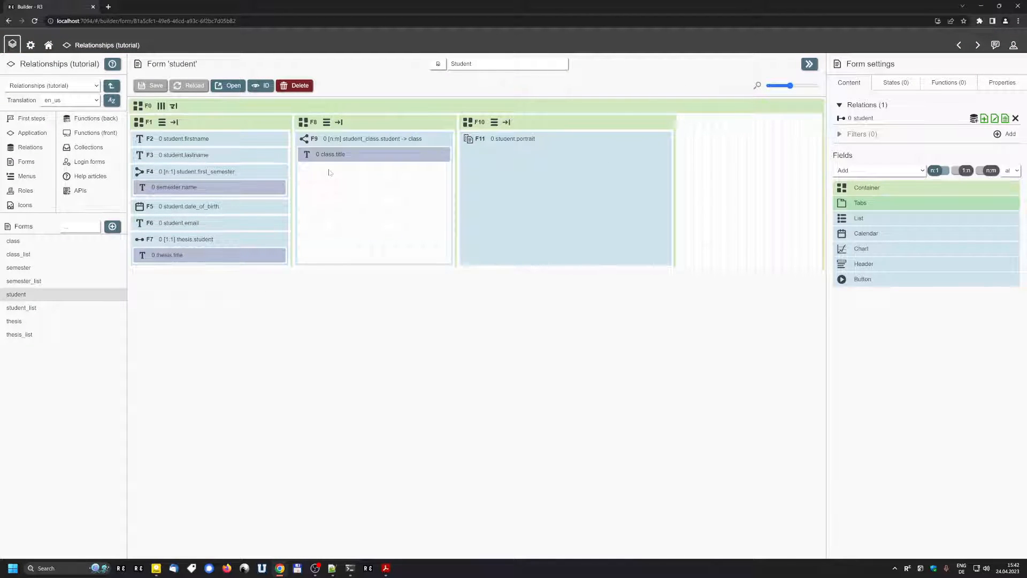
mouse_move(332, 155)
left_click(448, 141)
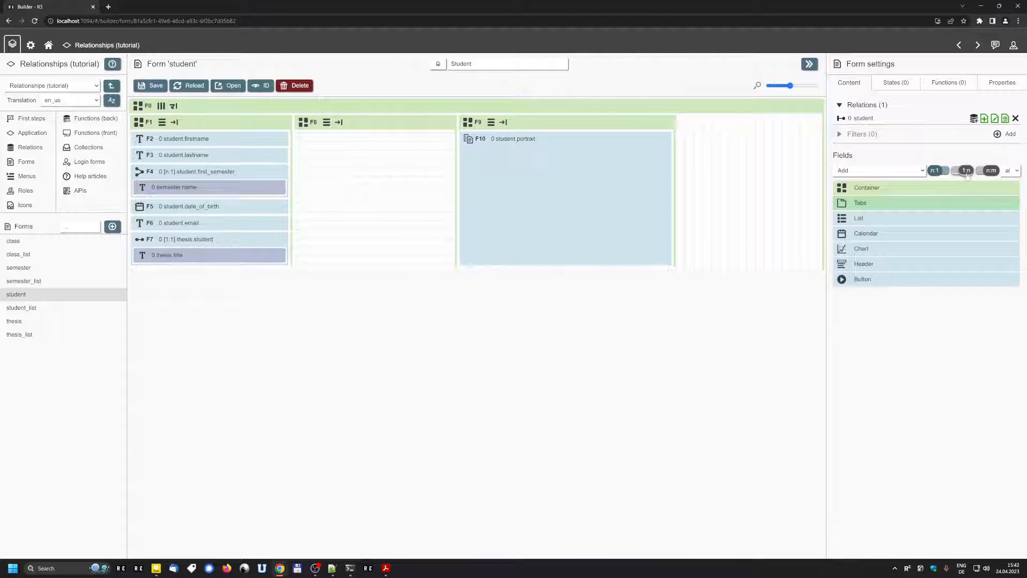
Step: Filter fields to n:m, place student_class.student -> class into F8, then open the class form
left_click(988, 171)
left_click(964, 172)
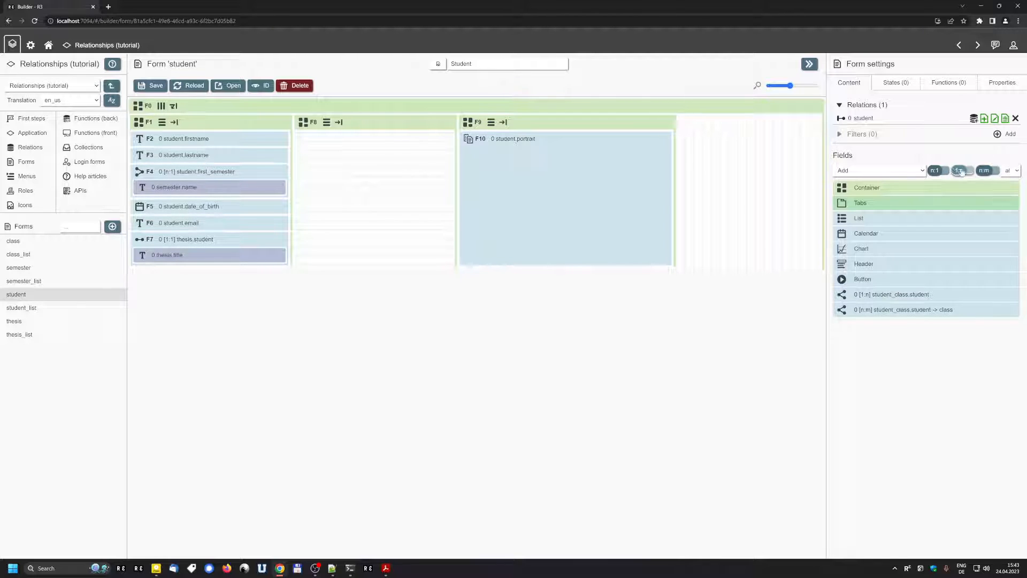
left_click(940, 172)
left_click(954, 172)
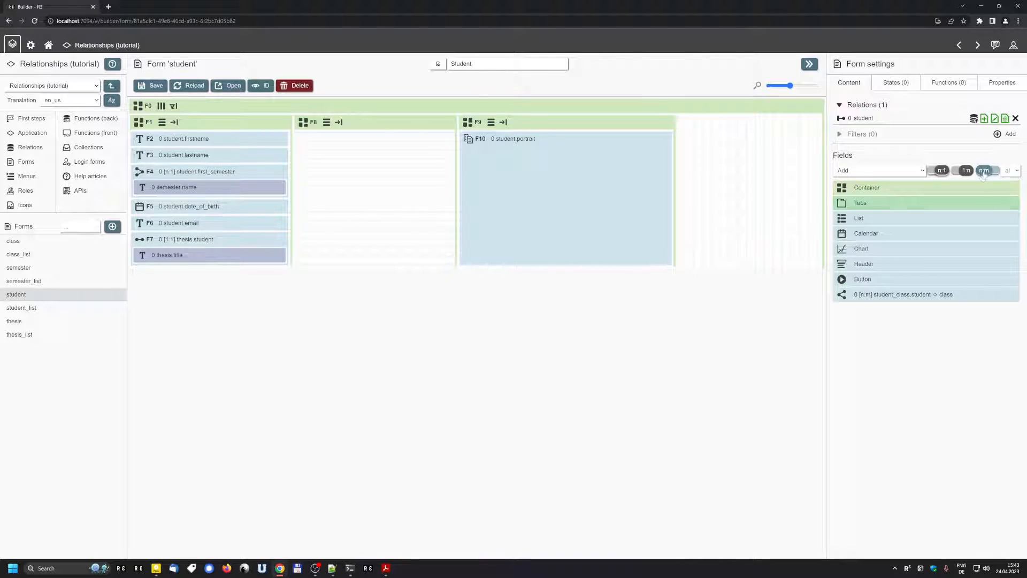
mouse_move(859, 294)
left_click(859, 294)
left_click(338, 123)
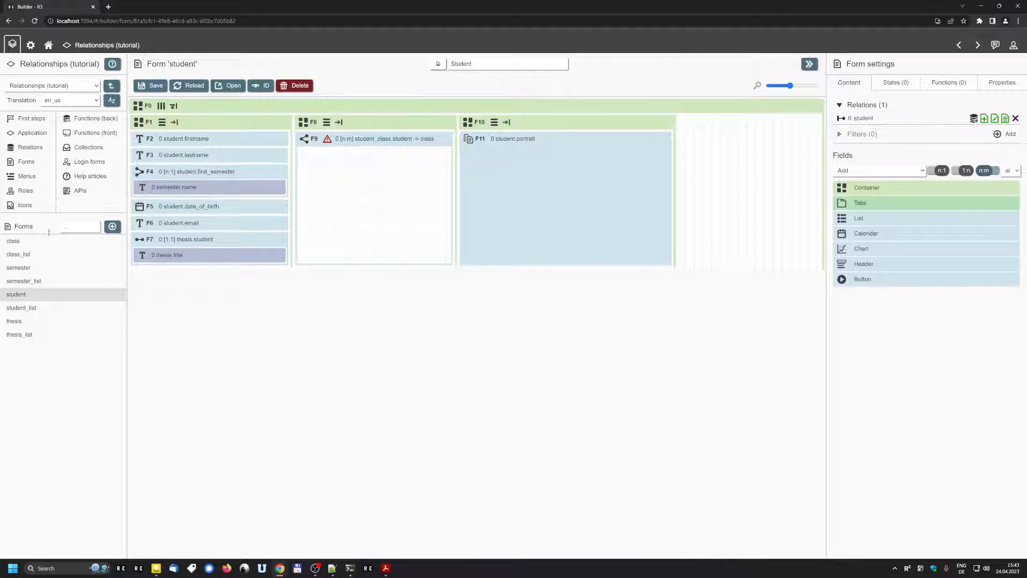
left_click(22, 241)
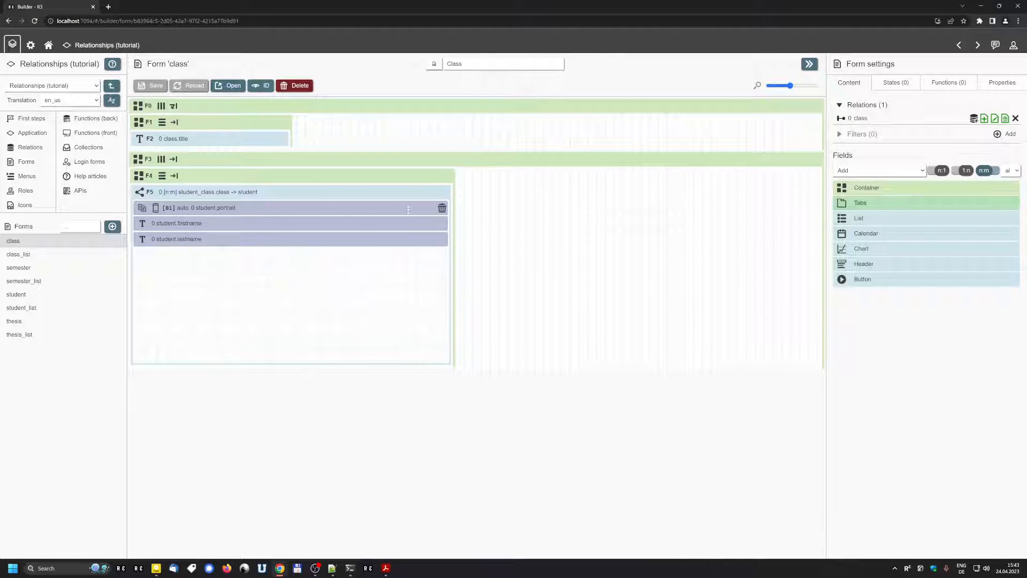
Step: Replace field F5 with the n:m student_class.class -> student field in F4, then open the app
left_click(442, 192)
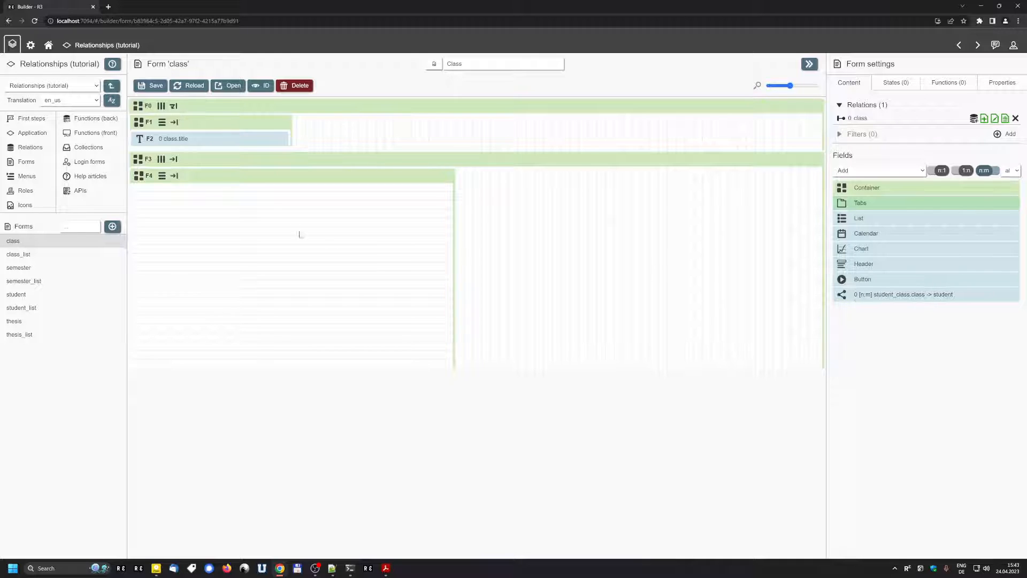
left_click_drag(856, 294, 194, 232)
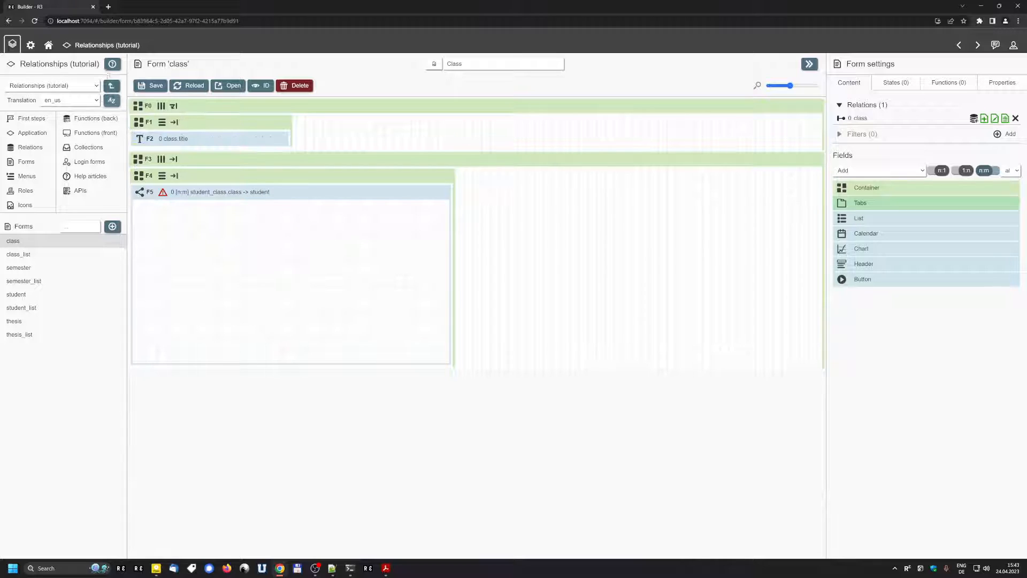
left_click(97, 45)
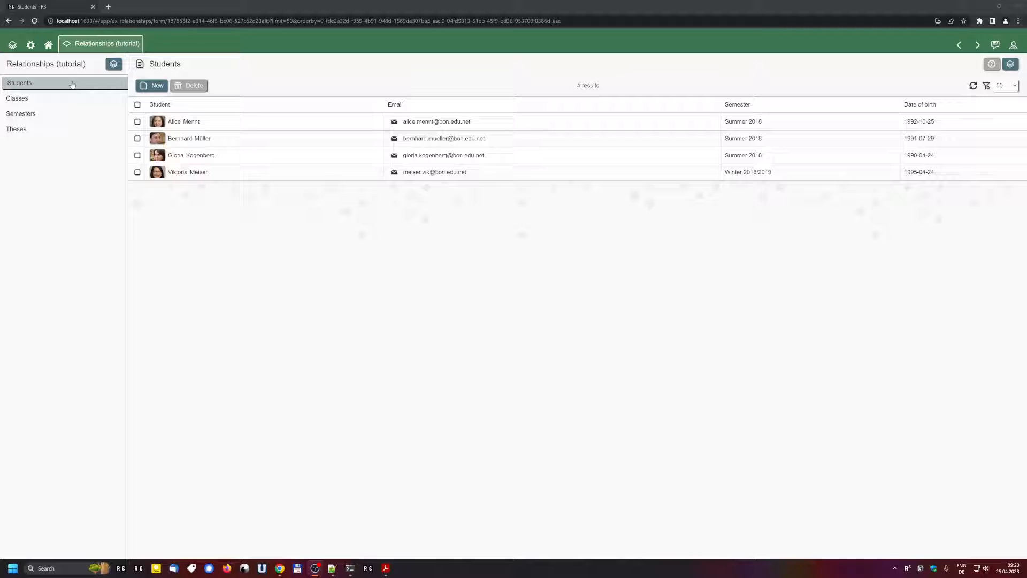
Step: Open the student relation in the builder and expand its relationship graph
left_click(115, 66)
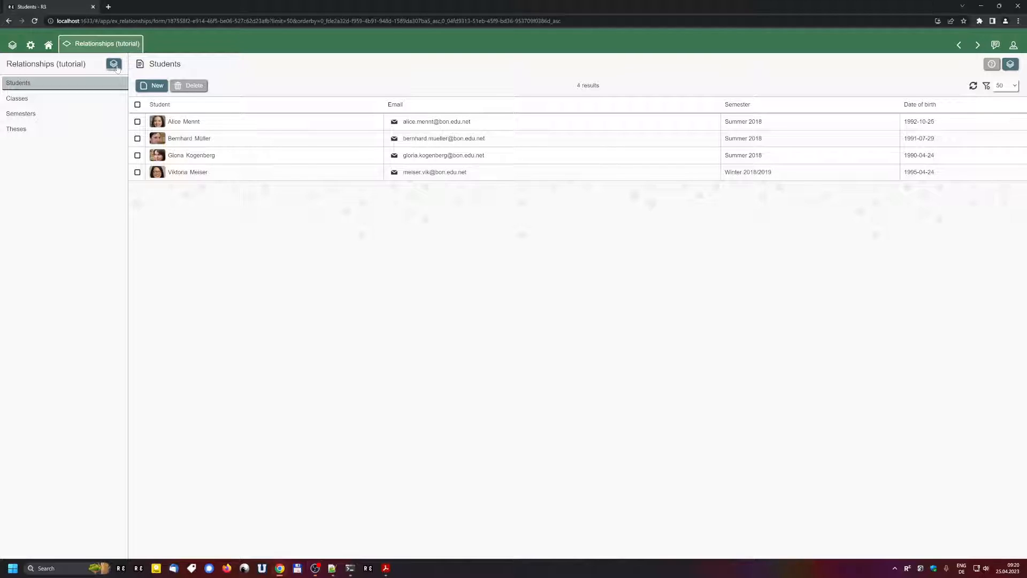
left_click(30, 147)
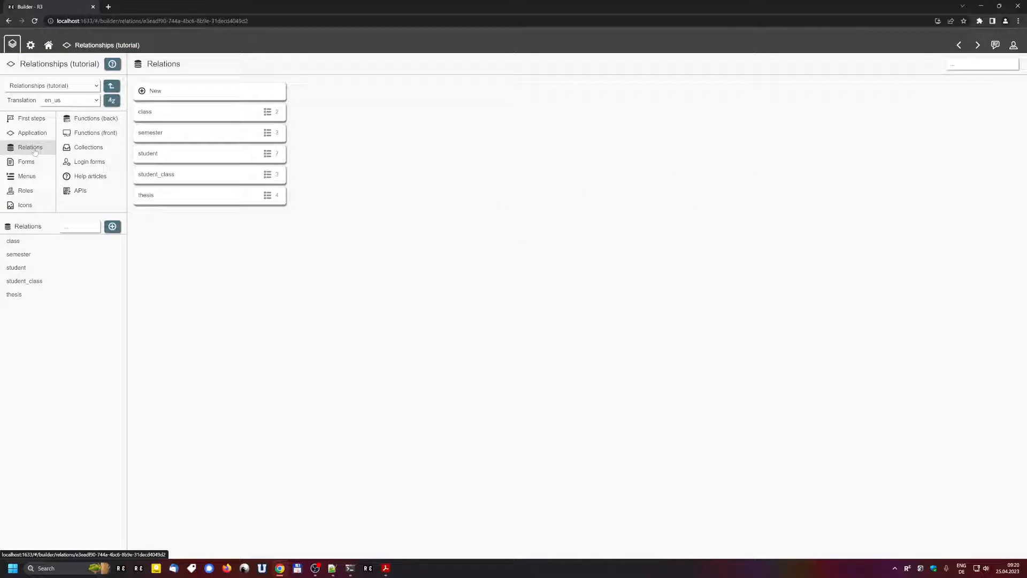
left_click(176, 154)
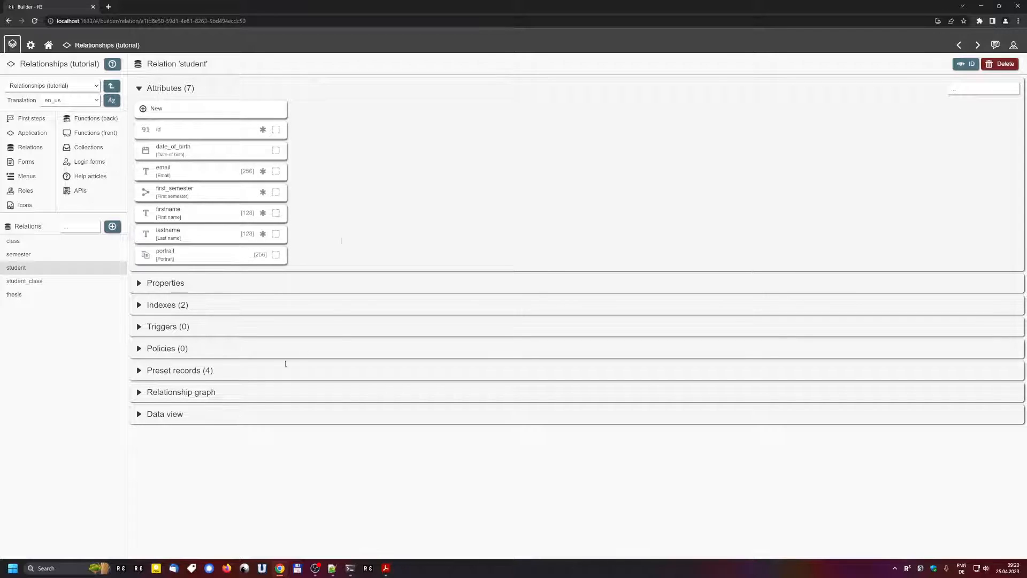
left_click(160, 93)
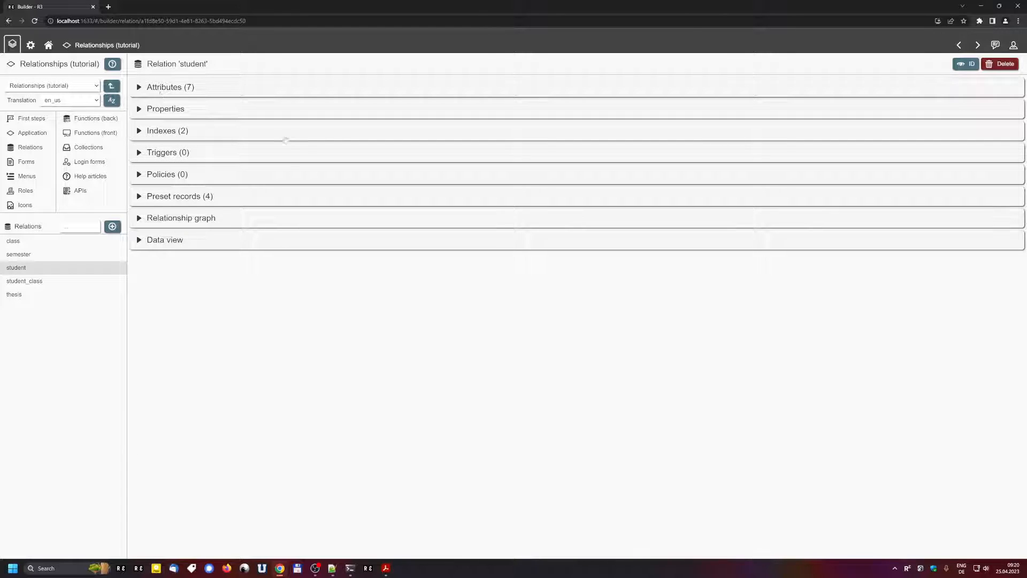
left_click(185, 220)
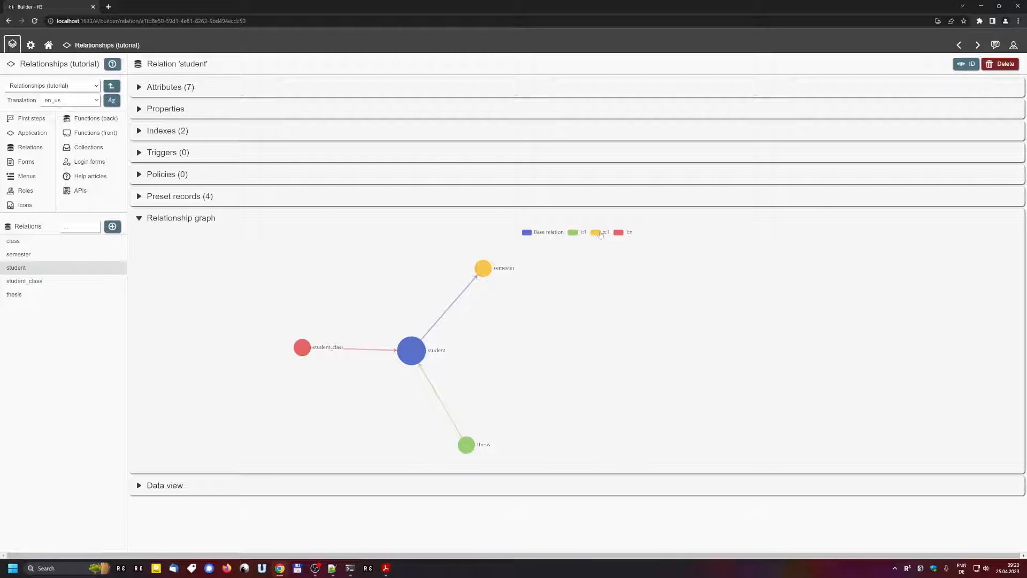
Step: Toggle the 1:1 relationships off and back on in the student relationship graph
left_click(573, 234)
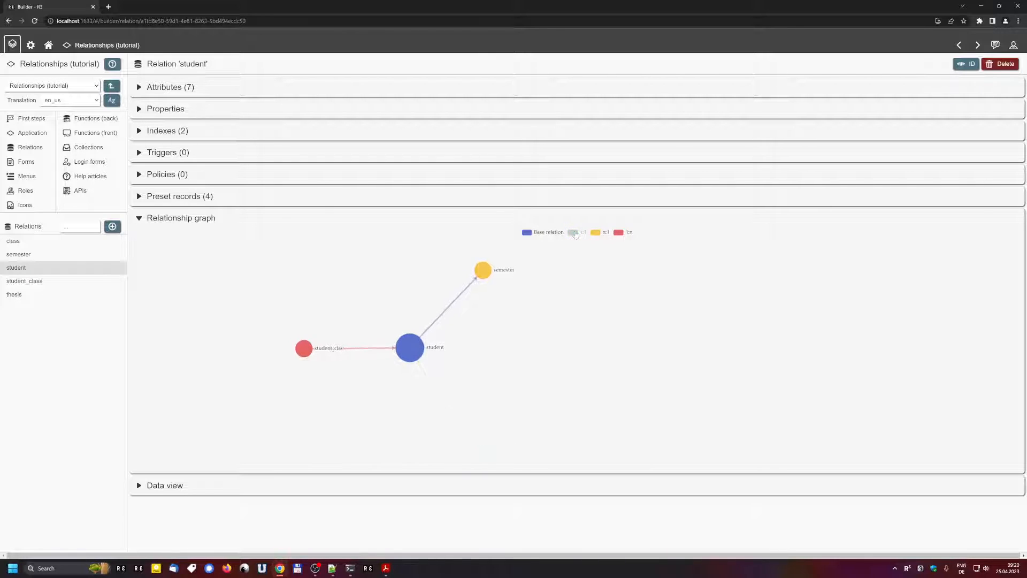
left_click(573, 233)
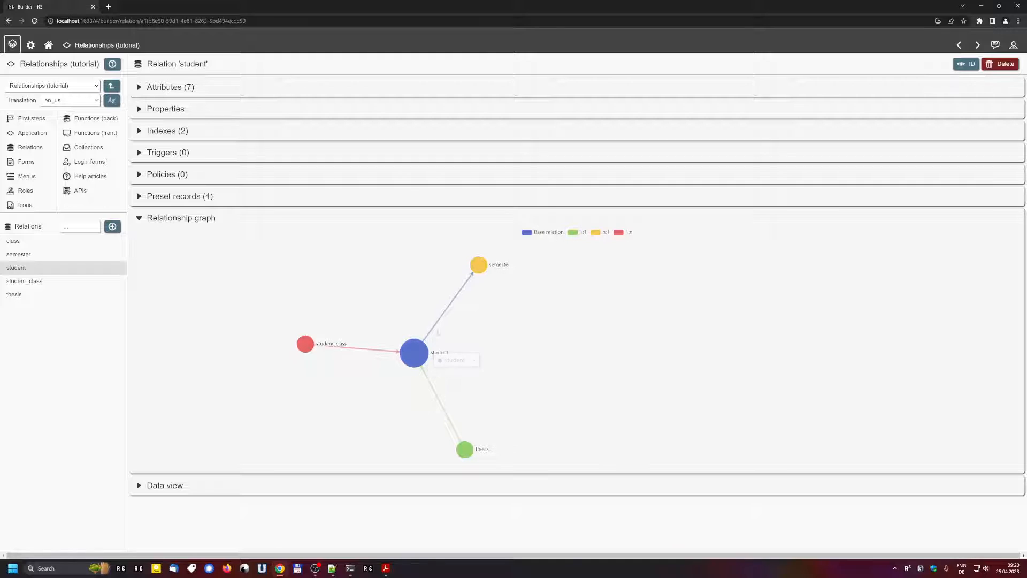
Step: Review the semester, thesis and student_class relationship graphs, then reopen the app's Students list
mouse_move(480, 269)
mouse_move(466, 454)
mouse_move(303, 345)
left_click(86, 258)
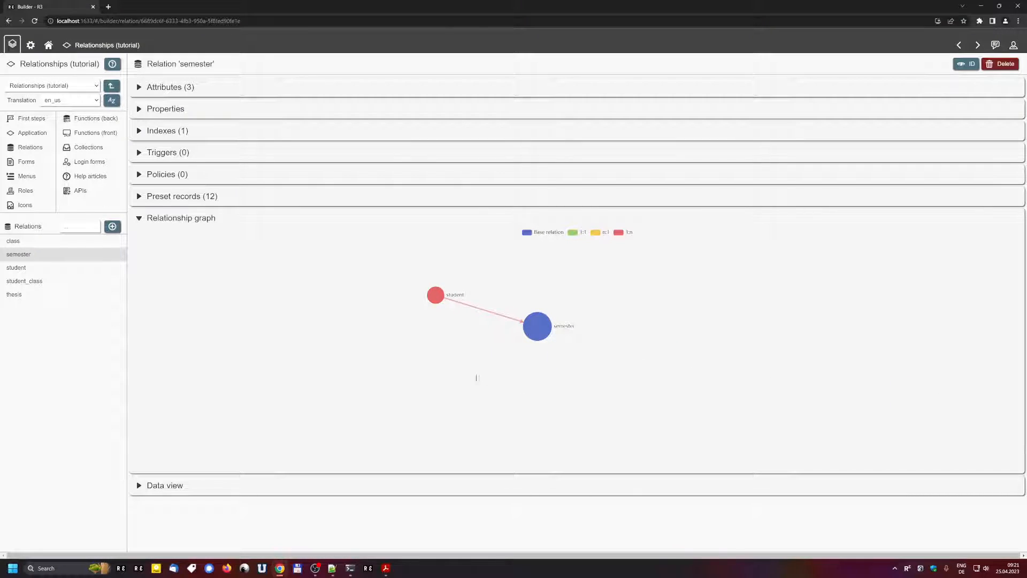
left_click(53, 296)
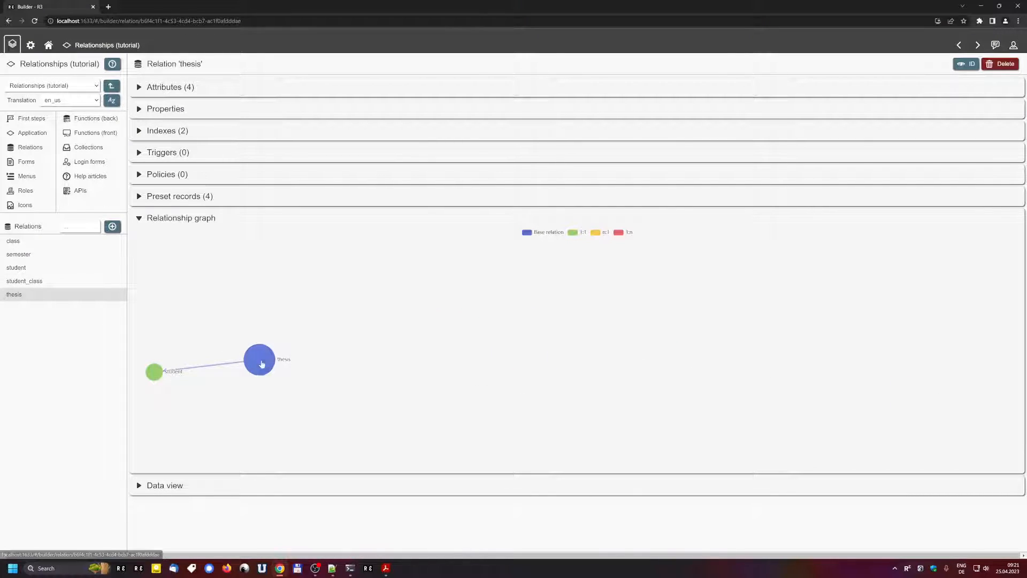
left_click(68, 284)
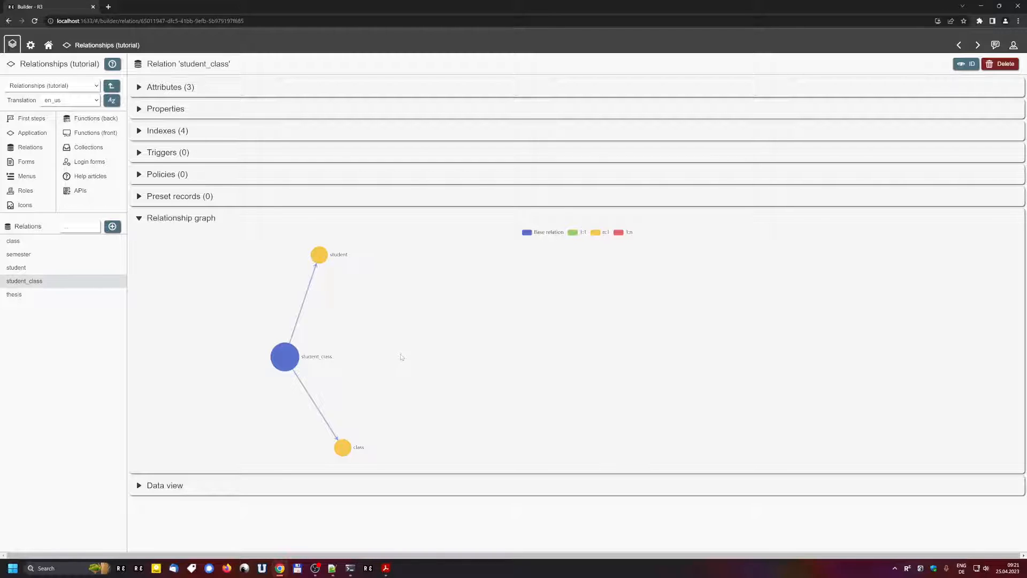
left_click(94, 45)
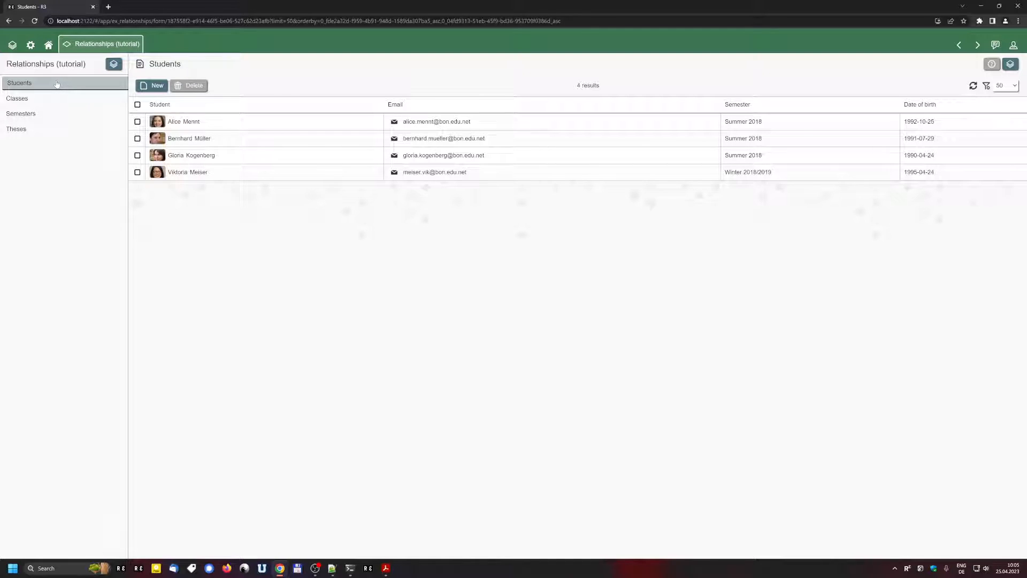
Step: Try deleting the Summer 2018 semester, dismiss the blocking reference error, and return to the Builder
left_click(205, 122)
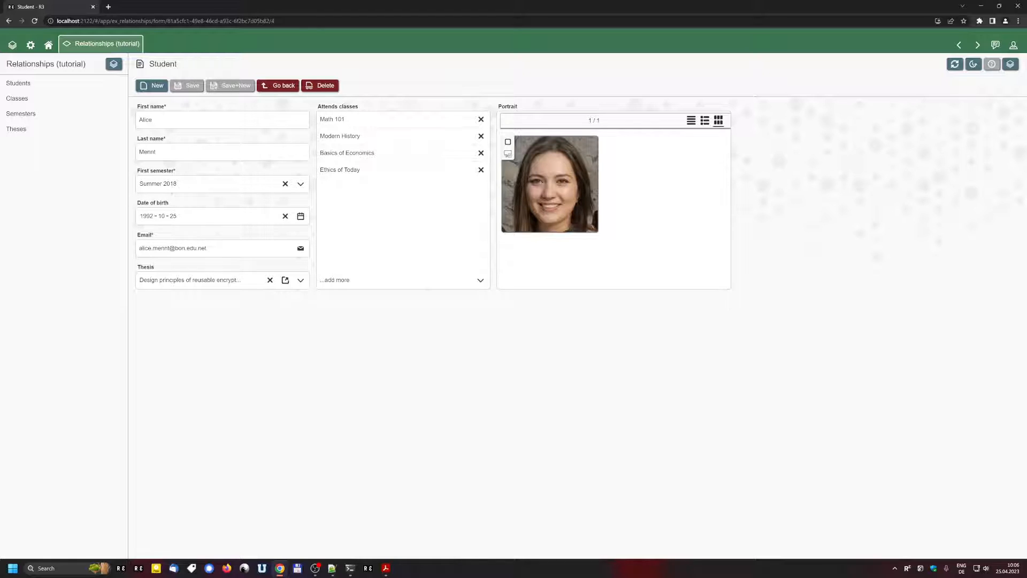
left_click(22, 114)
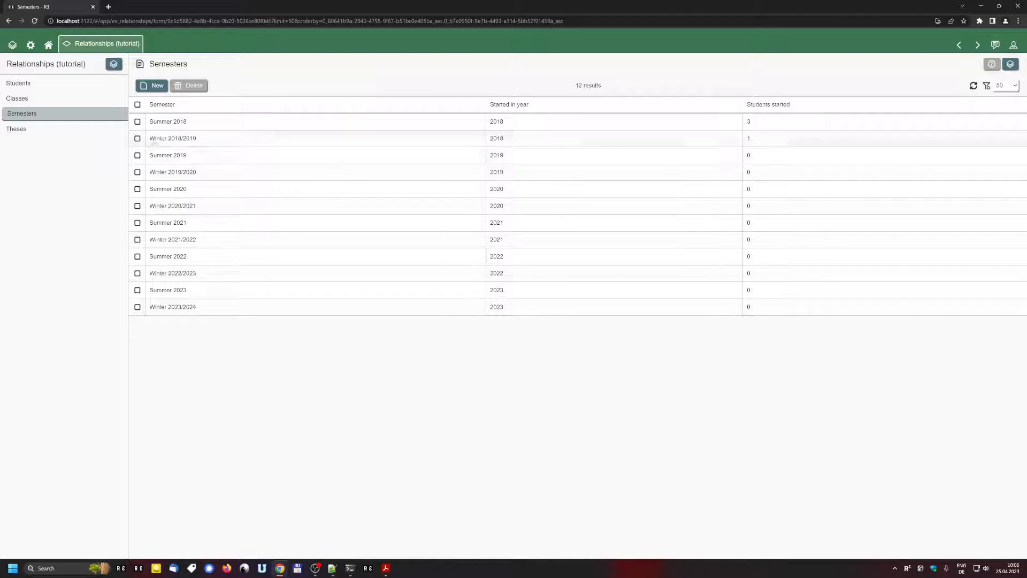
left_click(138, 122)
left_click(194, 86)
left_click(447, 309)
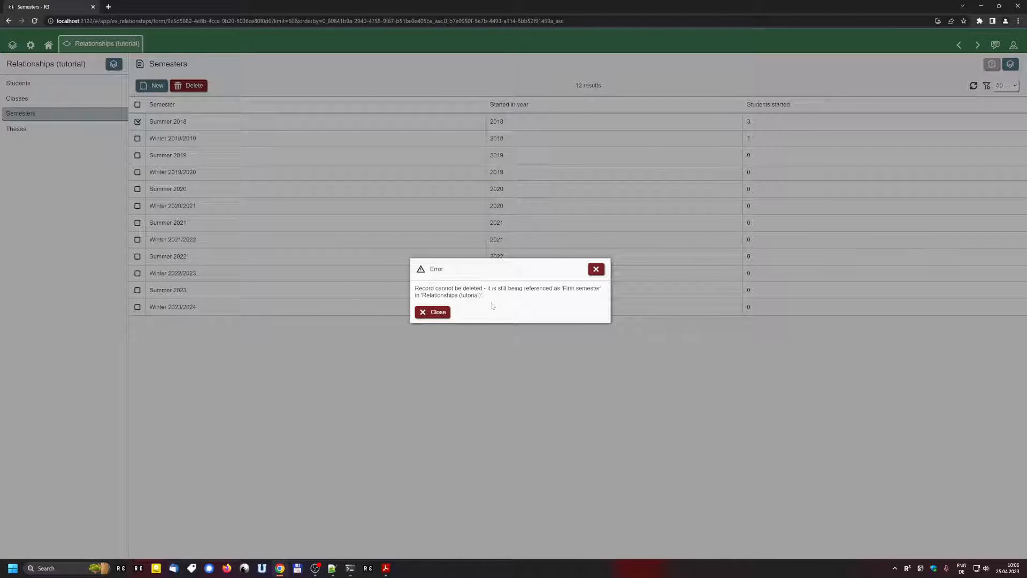
left_click(595, 269)
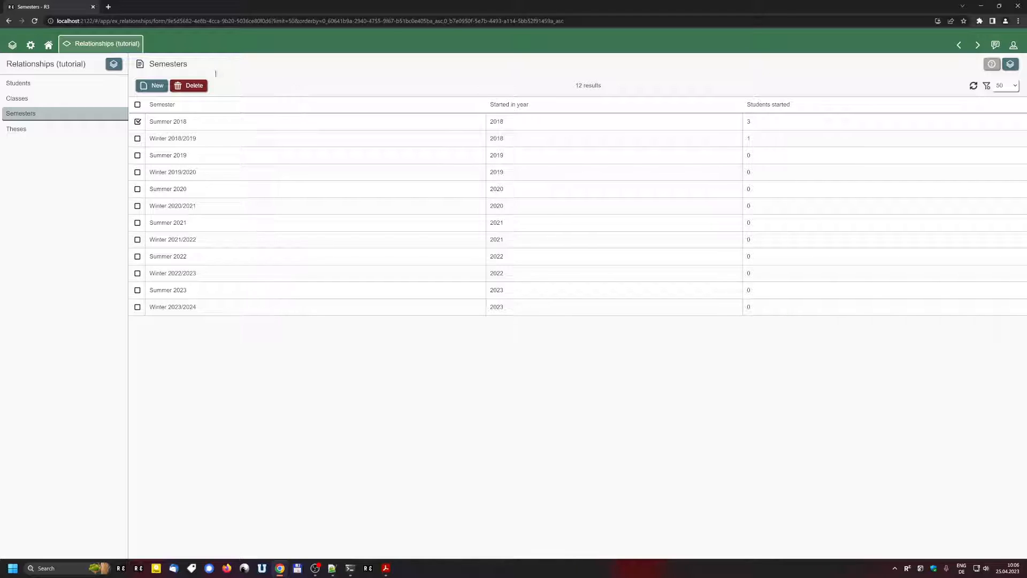
left_click(113, 63)
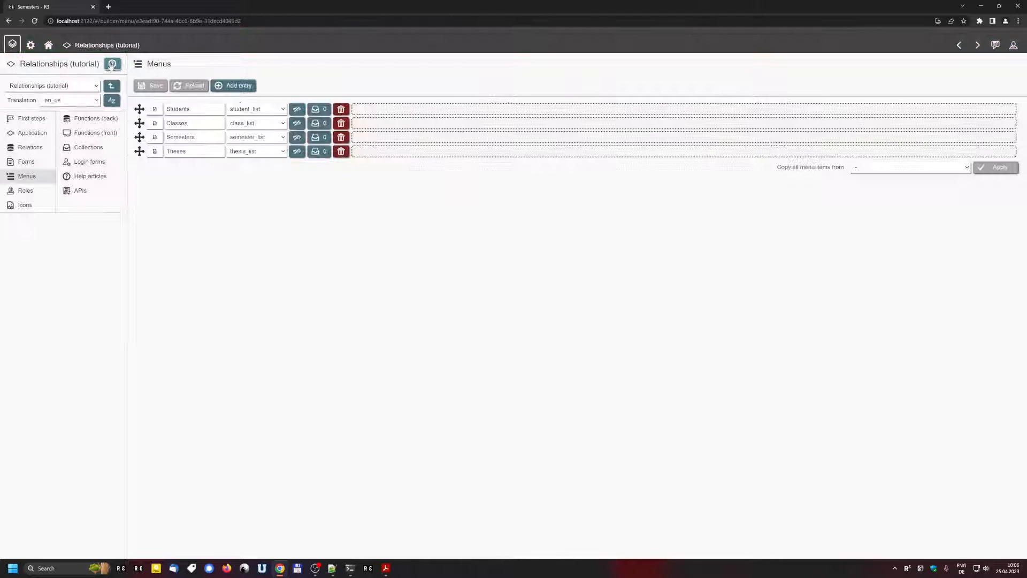
Step: Open the student relation's first_semester attribute and show its 'Action when deleted' choices
left_click(29, 150)
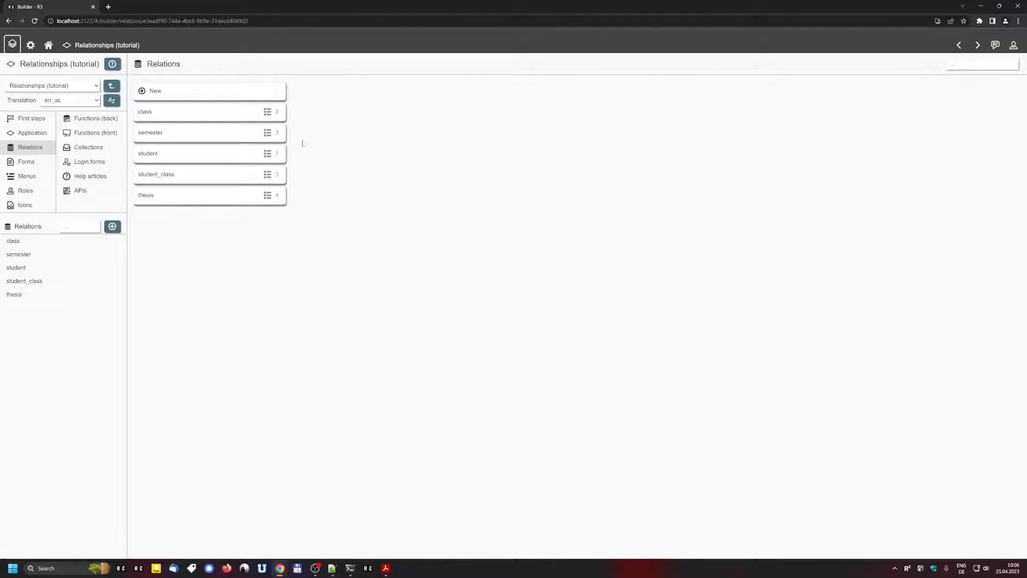
left_click(208, 153)
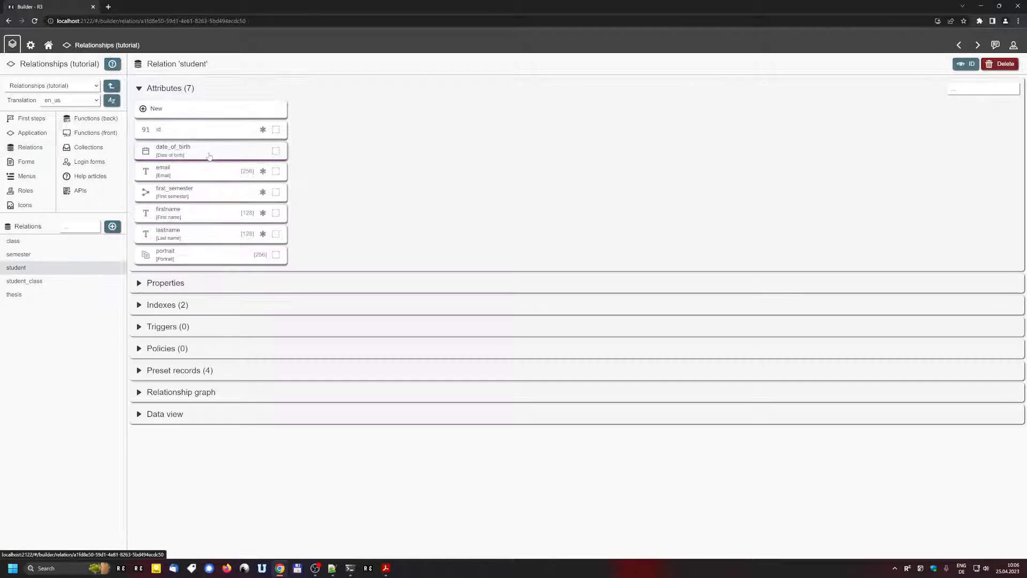
left_click(193, 192)
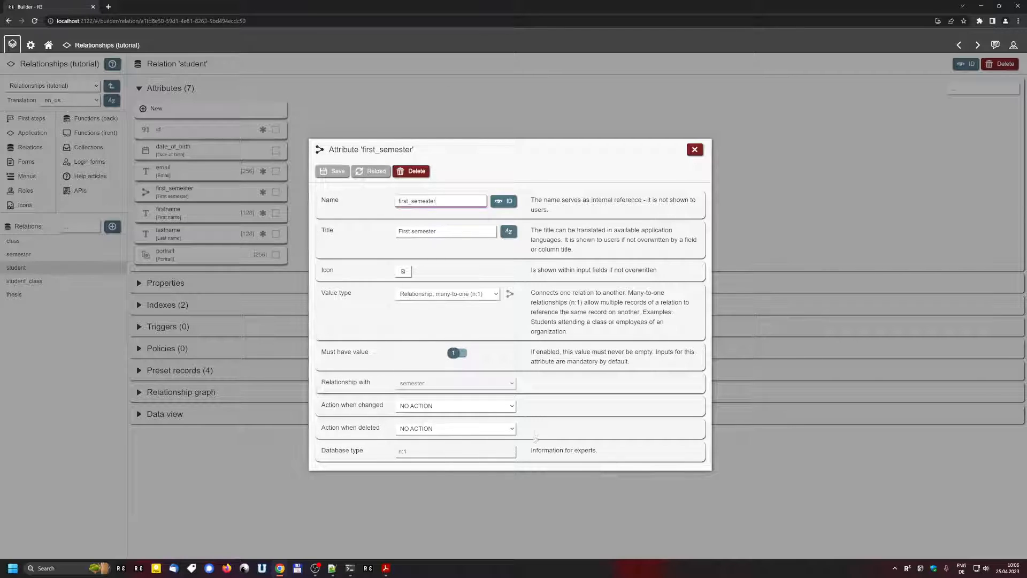
left_click(494, 432)
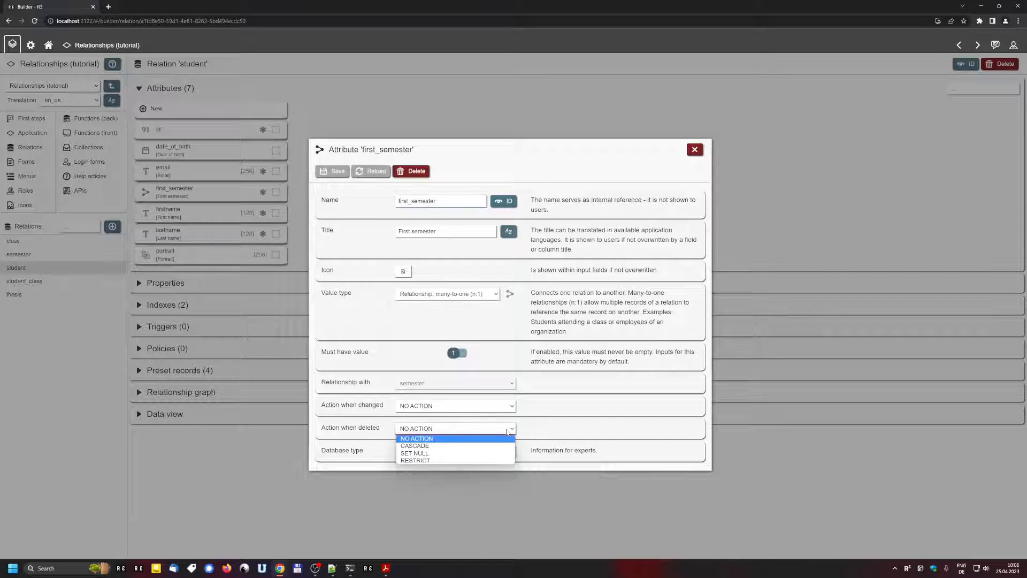
Step: Change first_semester's on-delete action from CASCADE to SET NULL, then return to the Students list
left_click(451, 446)
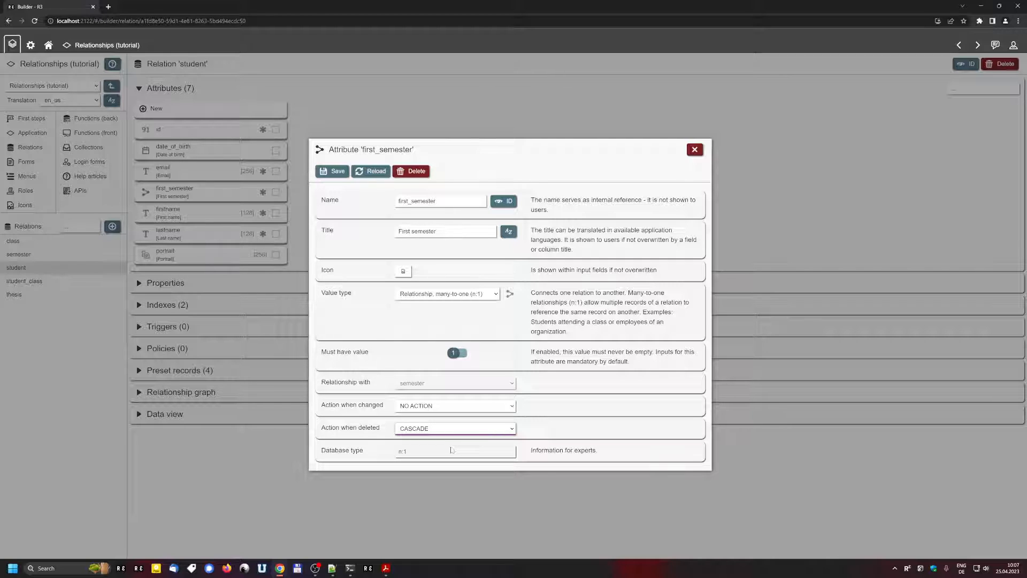
left_click(424, 430)
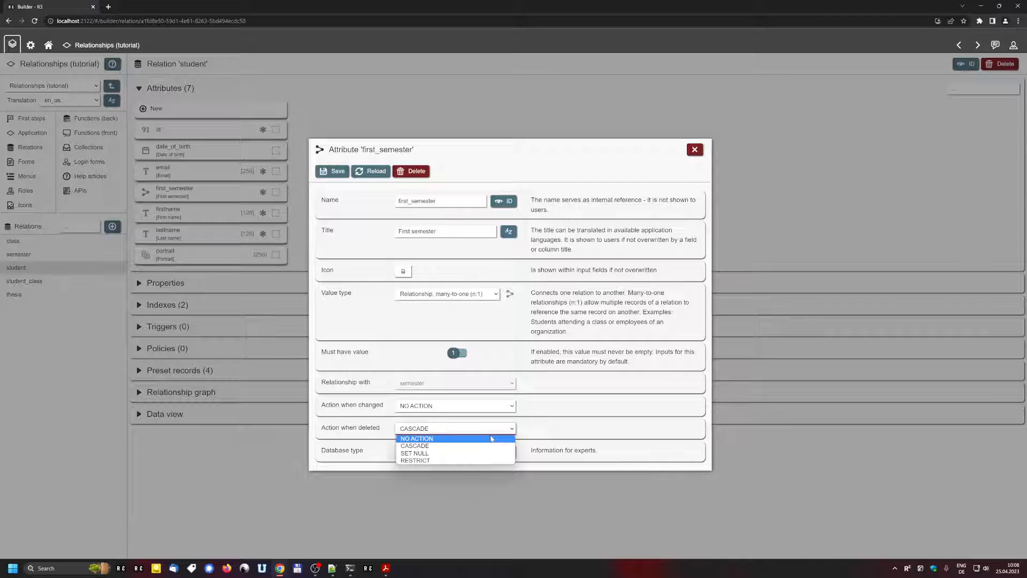
left_click(486, 457)
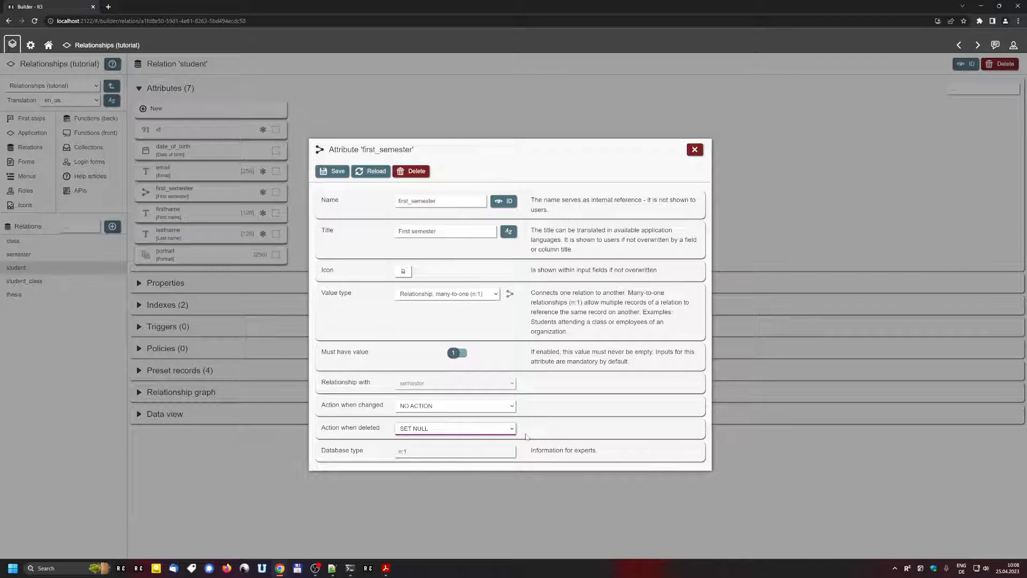
left_click(797, 180)
left_click(104, 43)
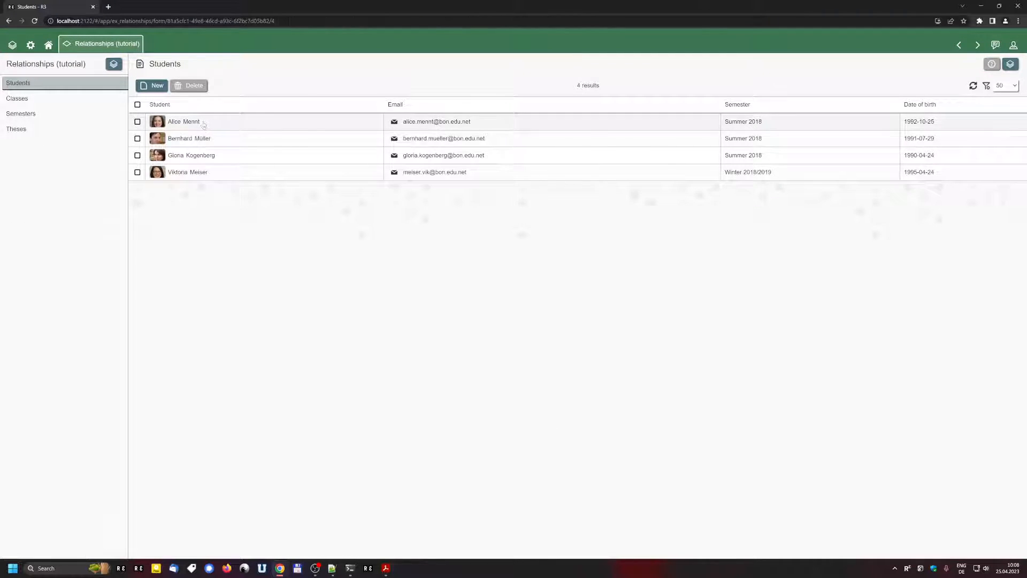
Step: In the first student's record, clear the First semester (Summer 2018) and the Thesis values
left_click(203, 123)
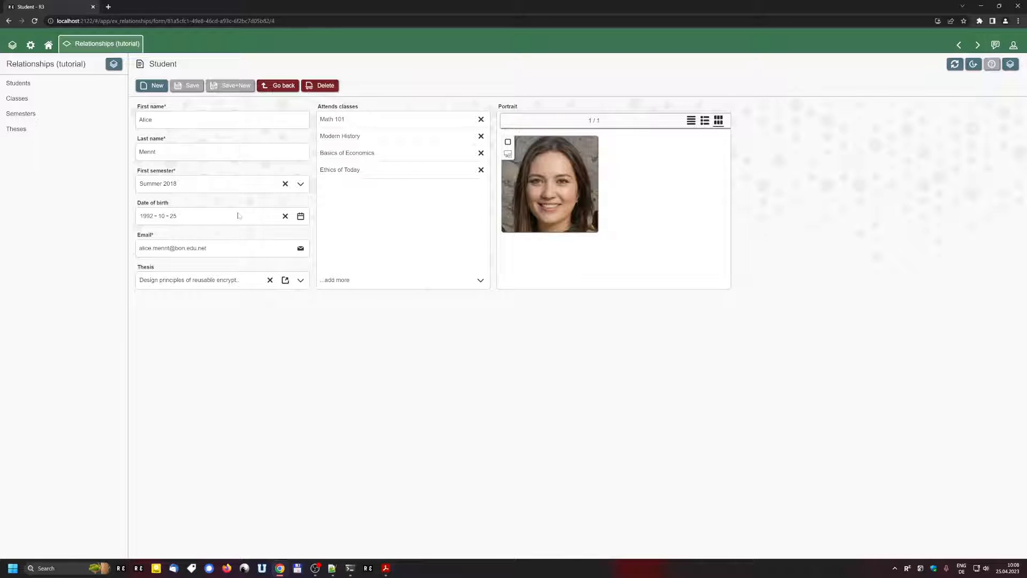
left_click(186, 188)
key("BackSpace")
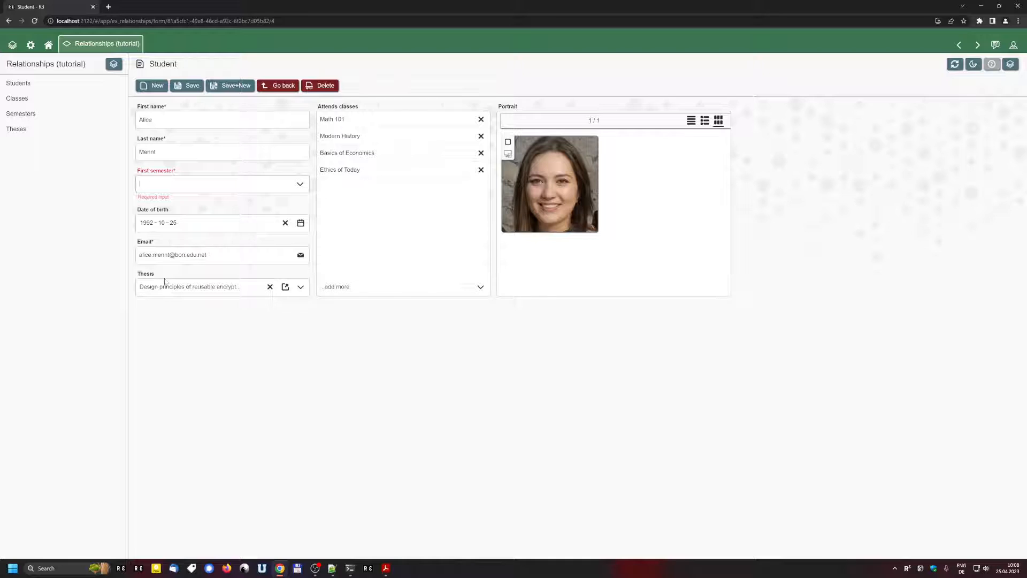
left_click(269, 286)
Step: Discard the record's unsaved changes and reopen the first_semester attribute settings in the Builder
key("alt+Left")
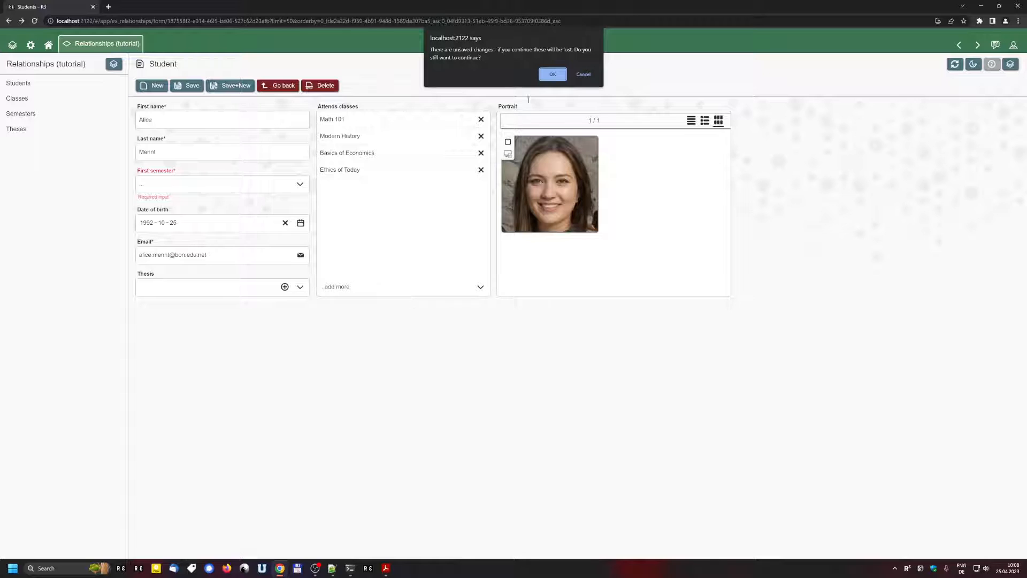
left_click(552, 75)
key("alt+Left")
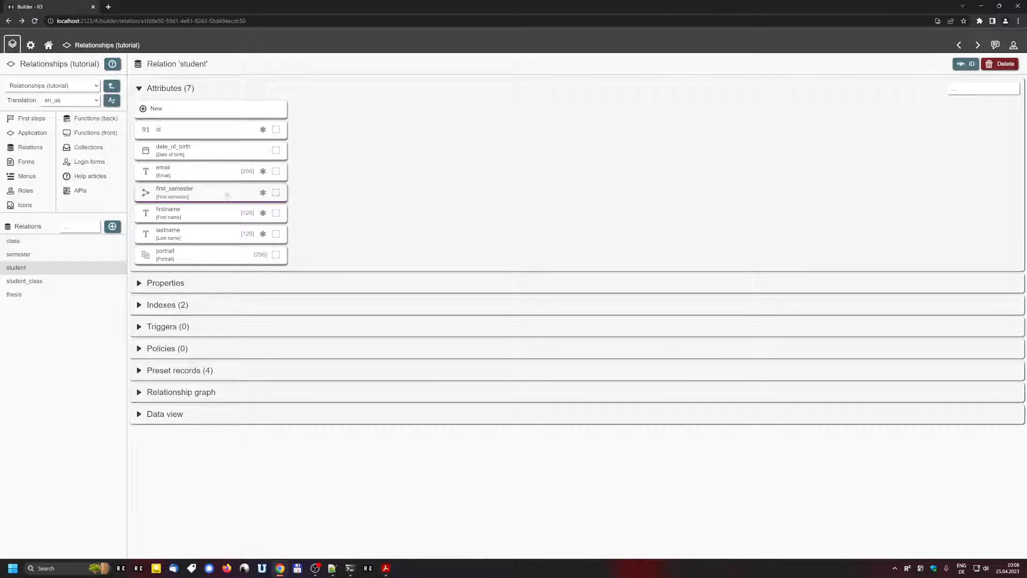
left_click(198, 194)
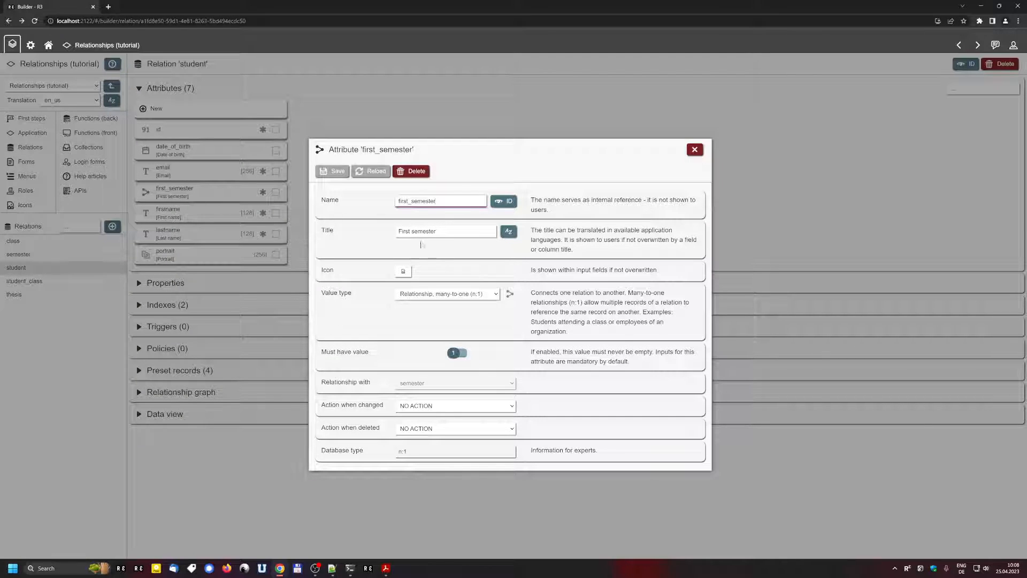
Step: Make first_semester optional with SET NULL as its on-delete action
left_click(454, 352)
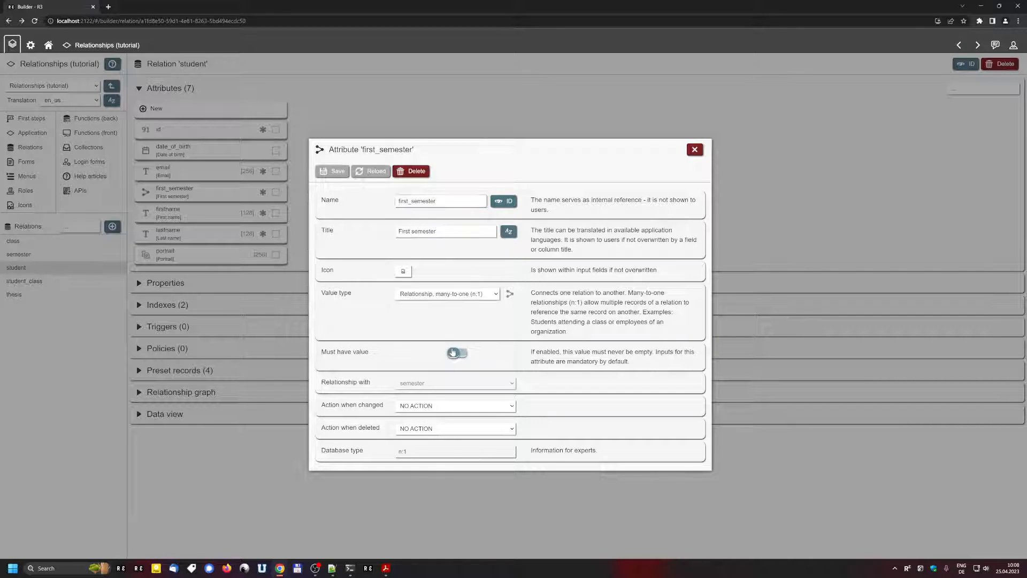
left_click(420, 429)
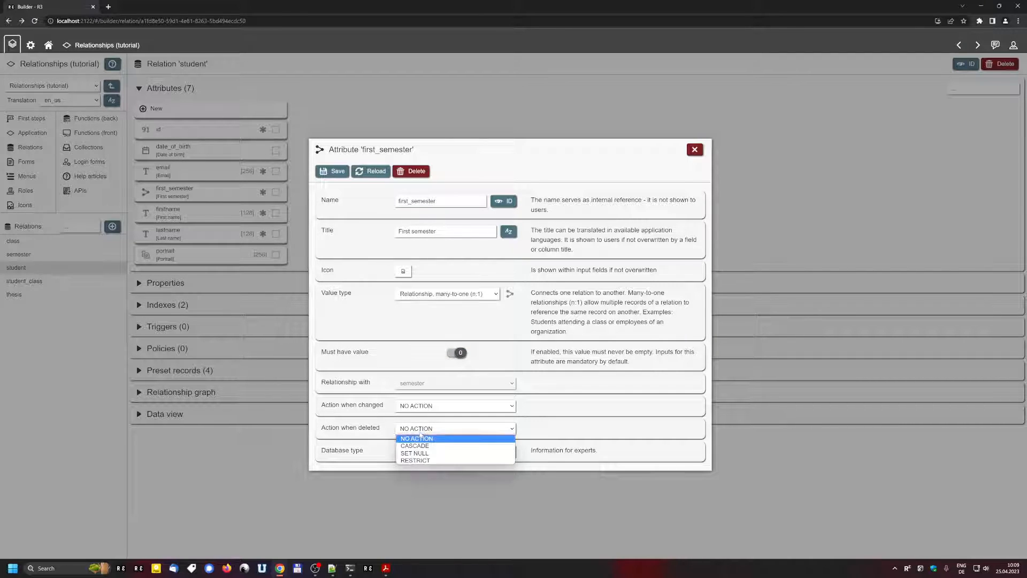
left_click(417, 452)
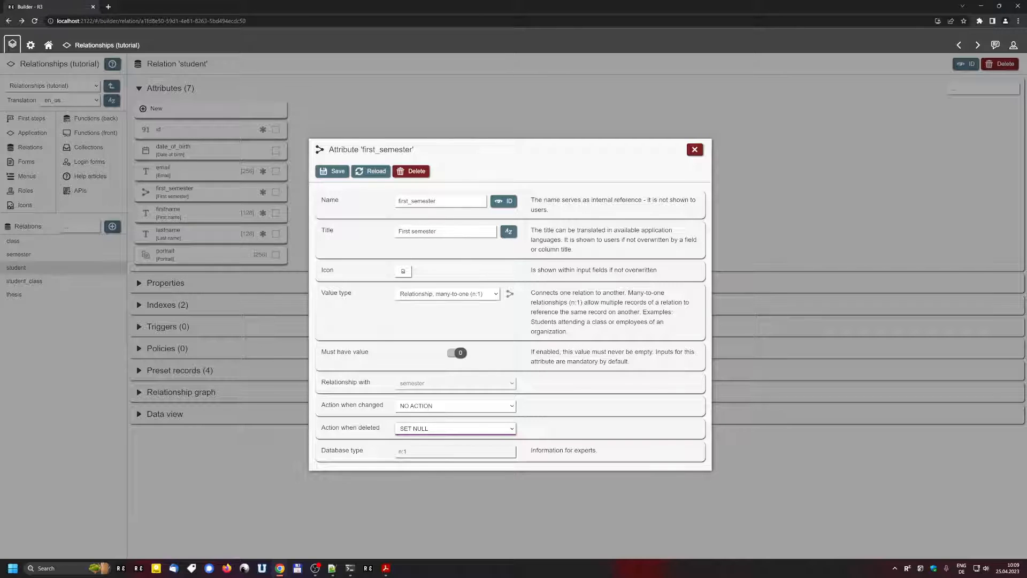
Step: Make first_semester required again and set its on-delete action to RESTRICT
left_click(456, 352)
left_click(431, 430)
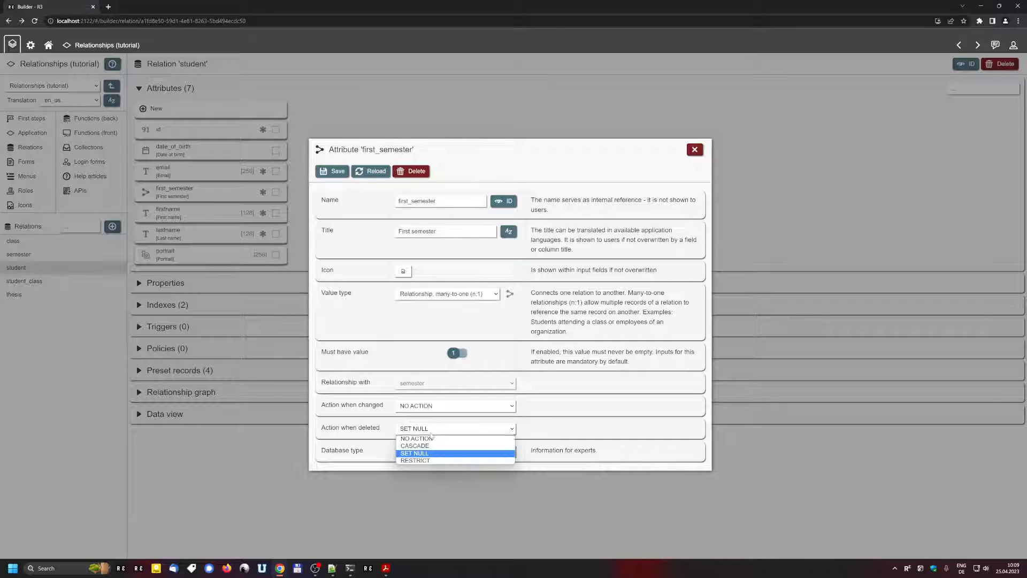
left_click(428, 460)
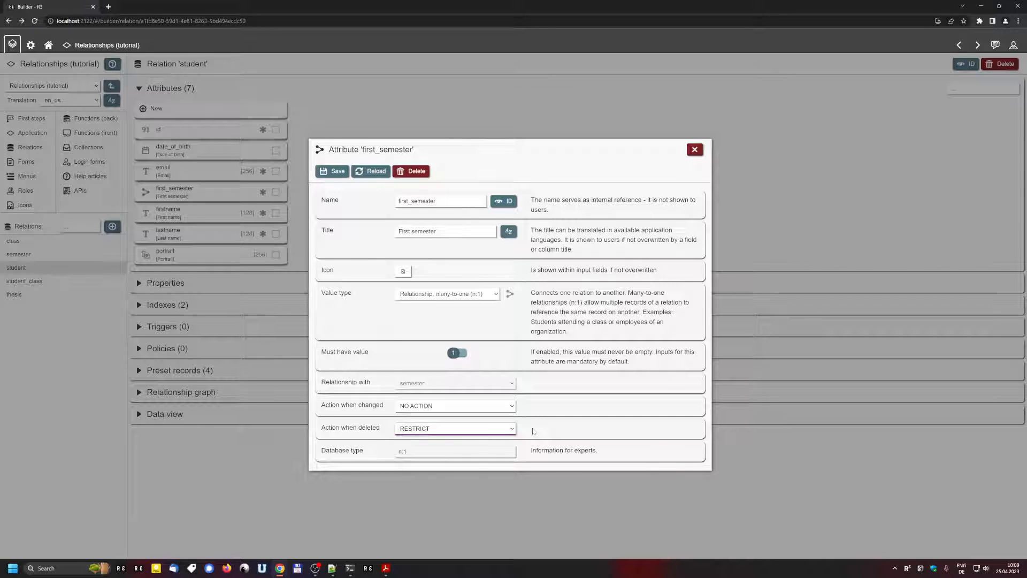
left_click(504, 429)
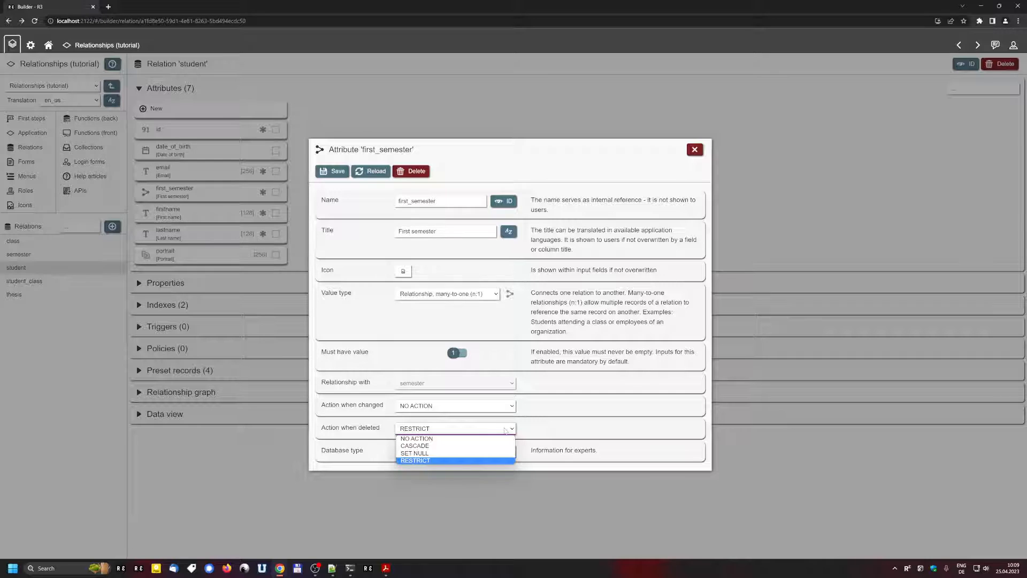
left_click(504, 429)
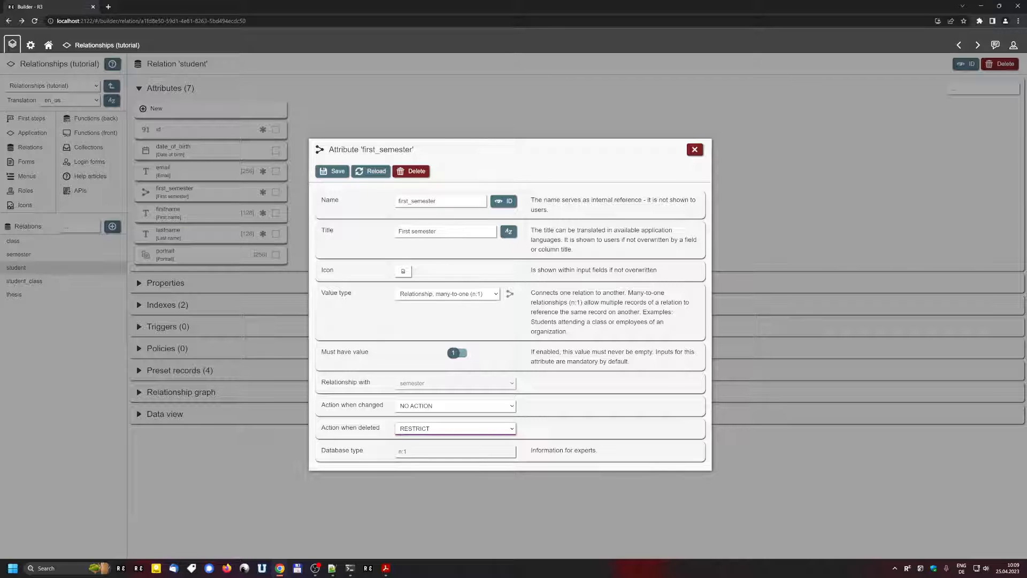
left_click(457, 427)
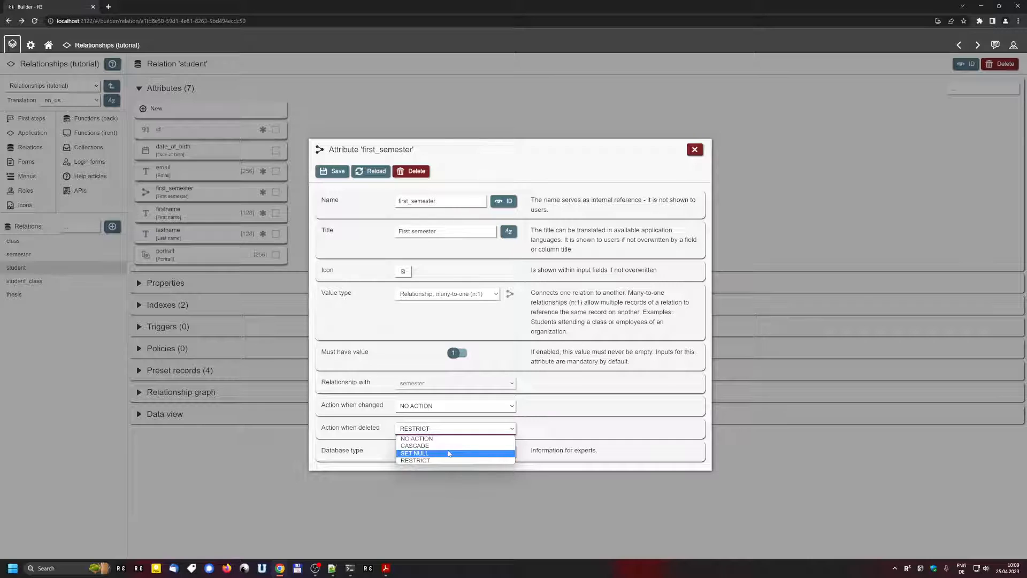
left_click(336, 410)
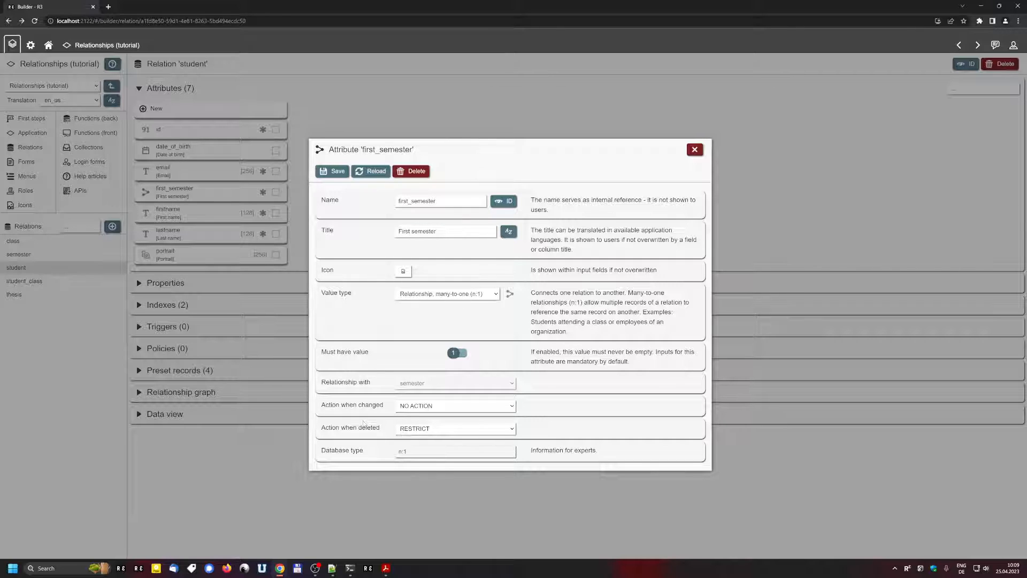
Step: Set both the on-delete and on-change actions of first_semester to CASCADE
left_click(430, 432)
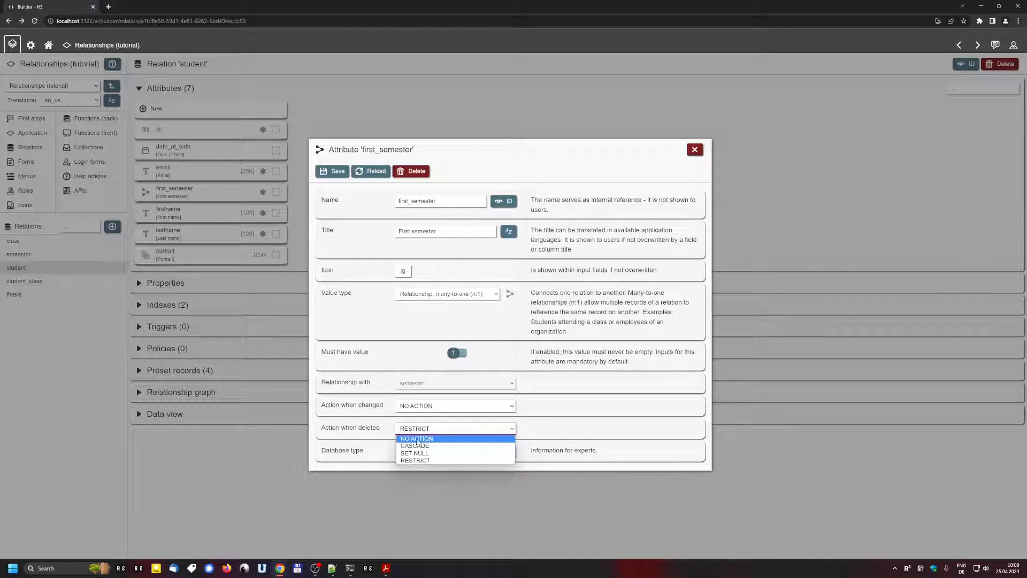
left_click(426, 445)
left_click(455, 406)
left_click(415, 422)
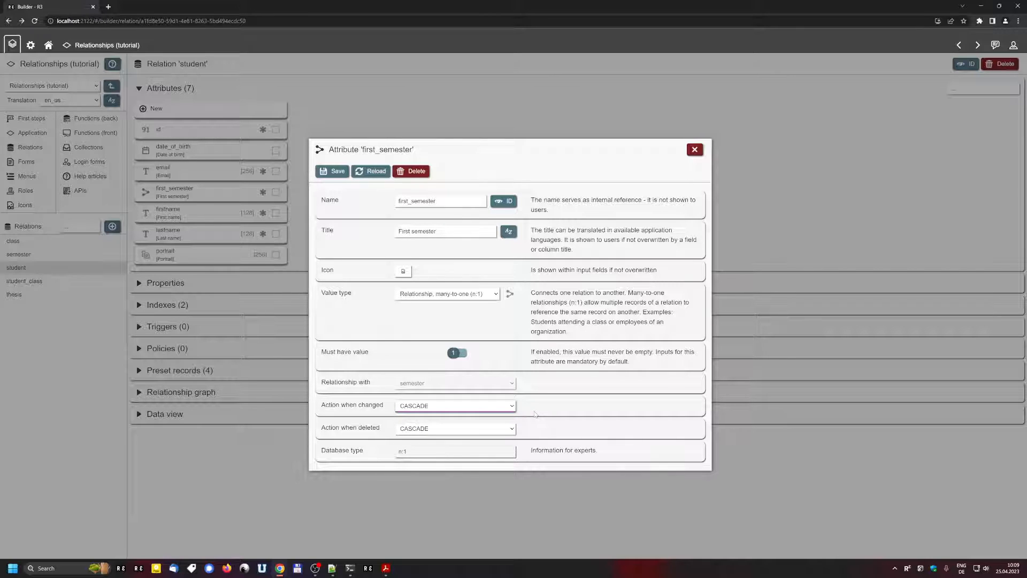
Step: Switch both on-change and on-delete actions to SET NULL and close the attribute settings
left_click(492, 406)
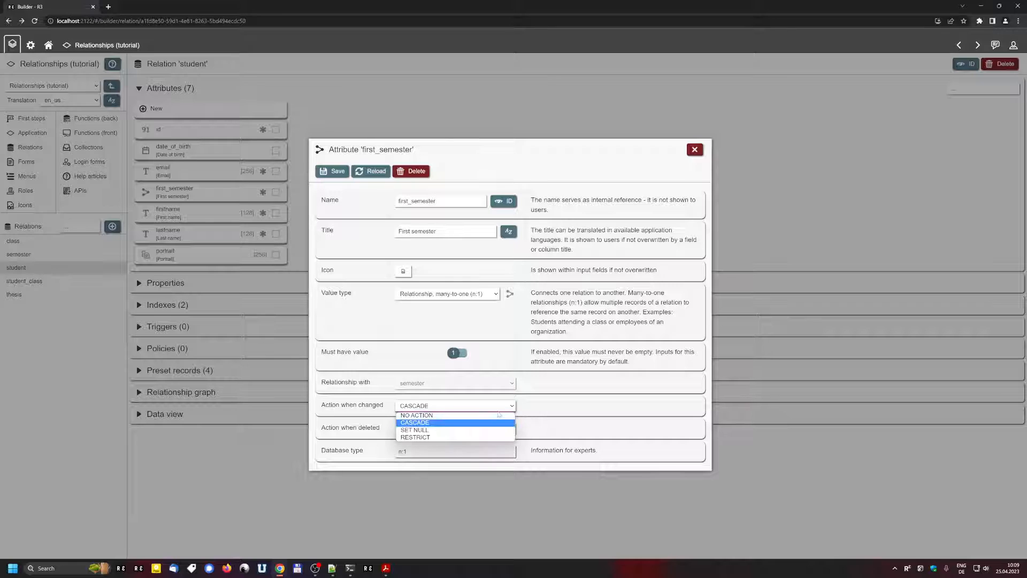
left_click(478, 431)
left_click(478, 431)
left_click(468, 452)
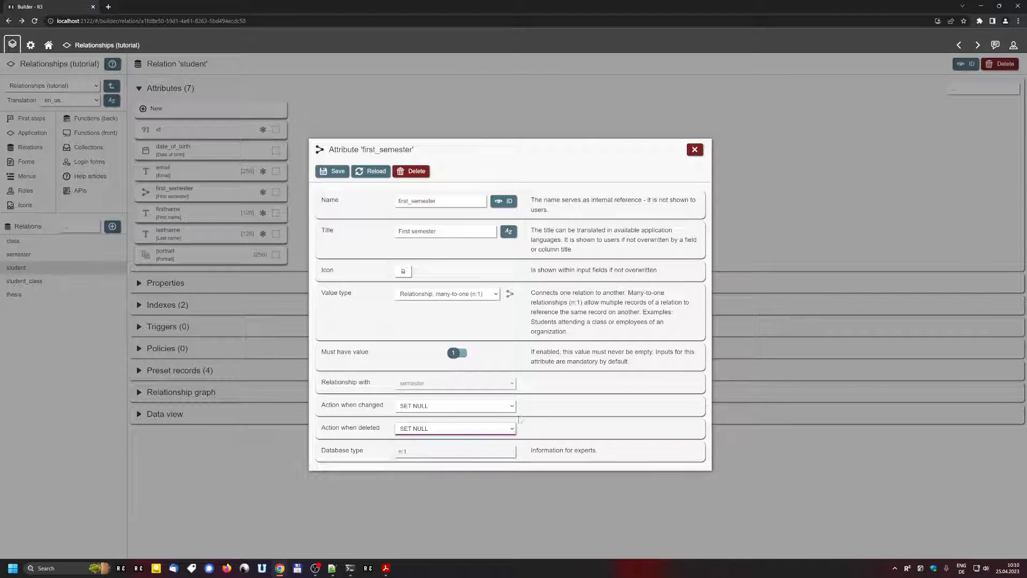
left_click(427, 408)
left_click(427, 410)
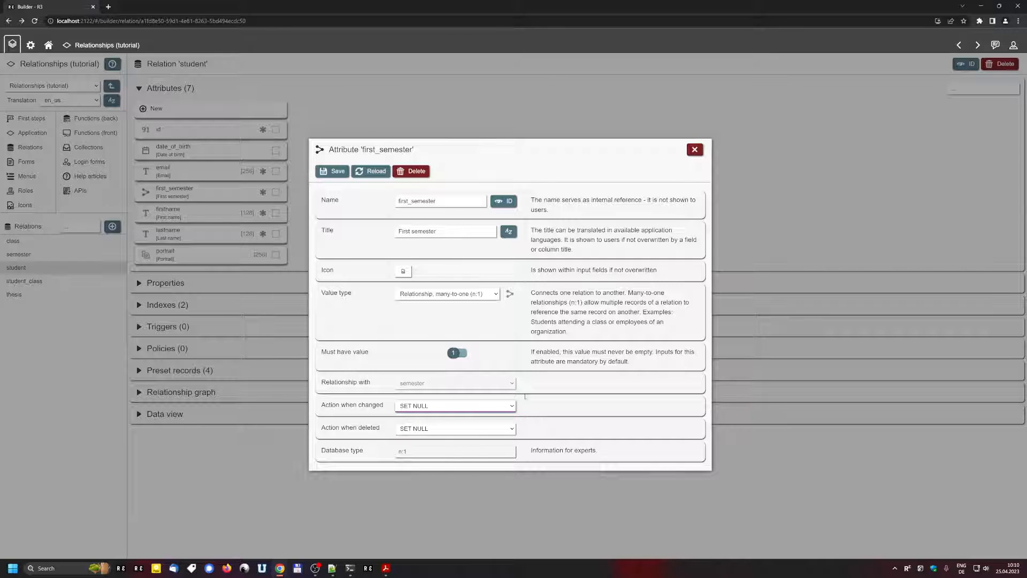
left_click(694, 149)
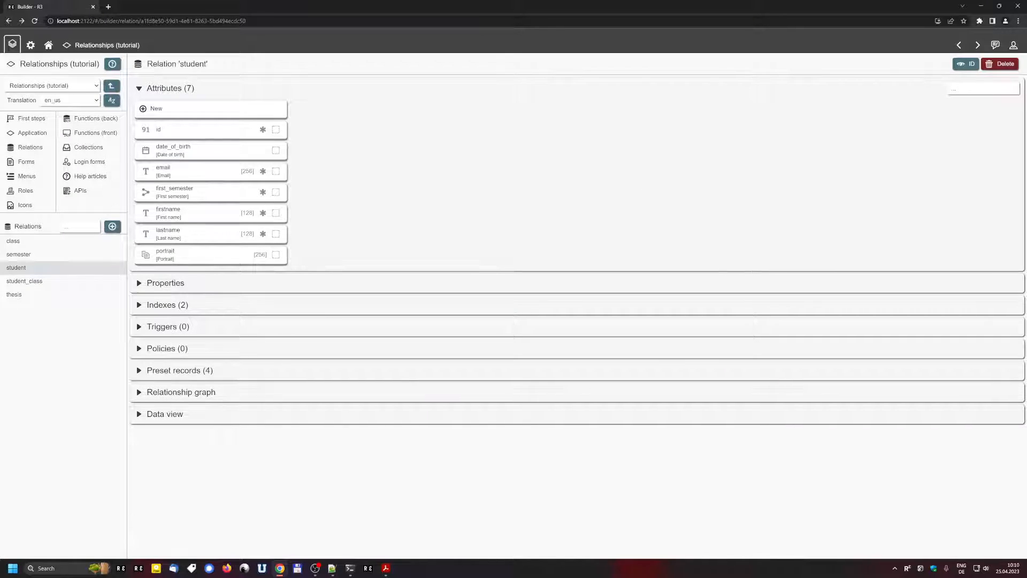
Step: Browse the Students, Theses, Semesters and Classes lists, then open the first student's record
left_click(111, 47)
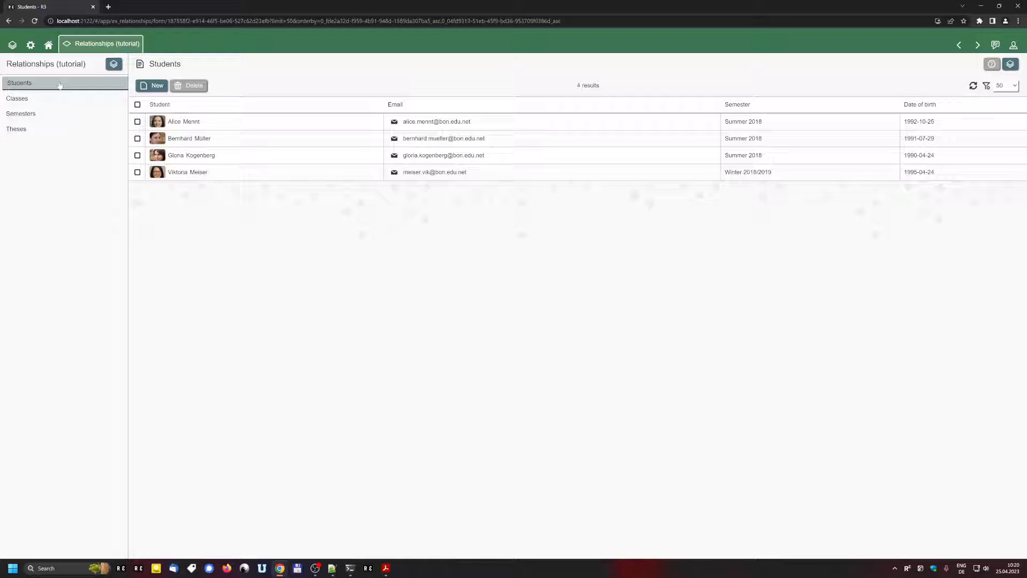
left_click(230, 122)
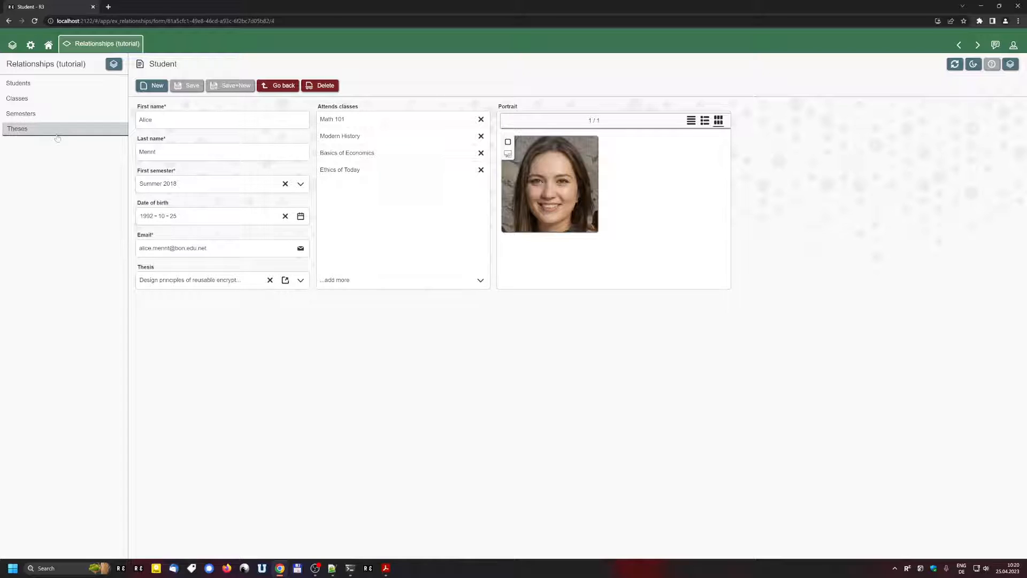
left_click(17, 129)
left_click(26, 113)
left_click(43, 98)
left_click(70, 86)
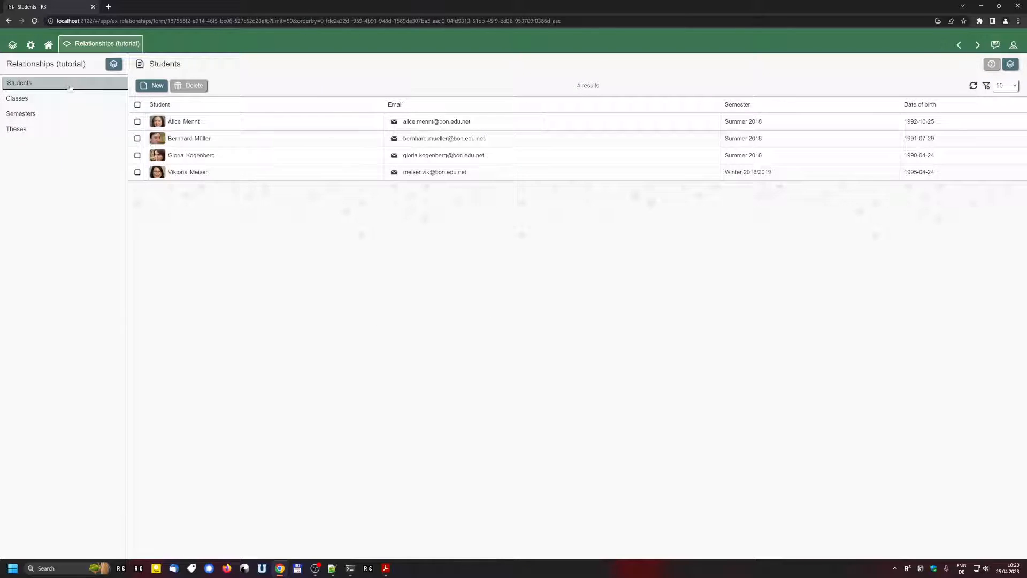
left_click(195, 119)
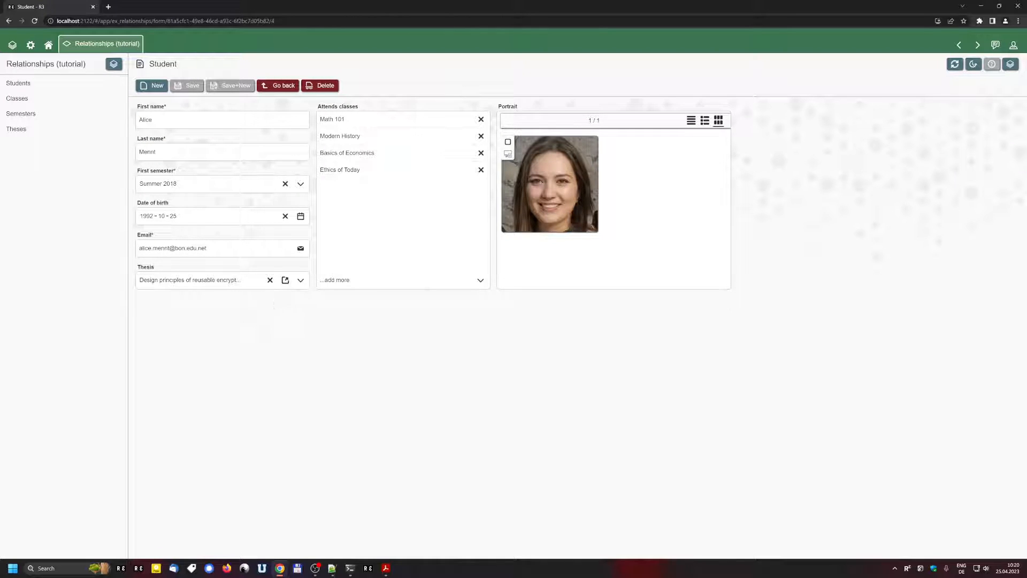
Step: View the student's thesis as a pop-up, close it, and switch to the Builder form editor
left_click(286, 280)
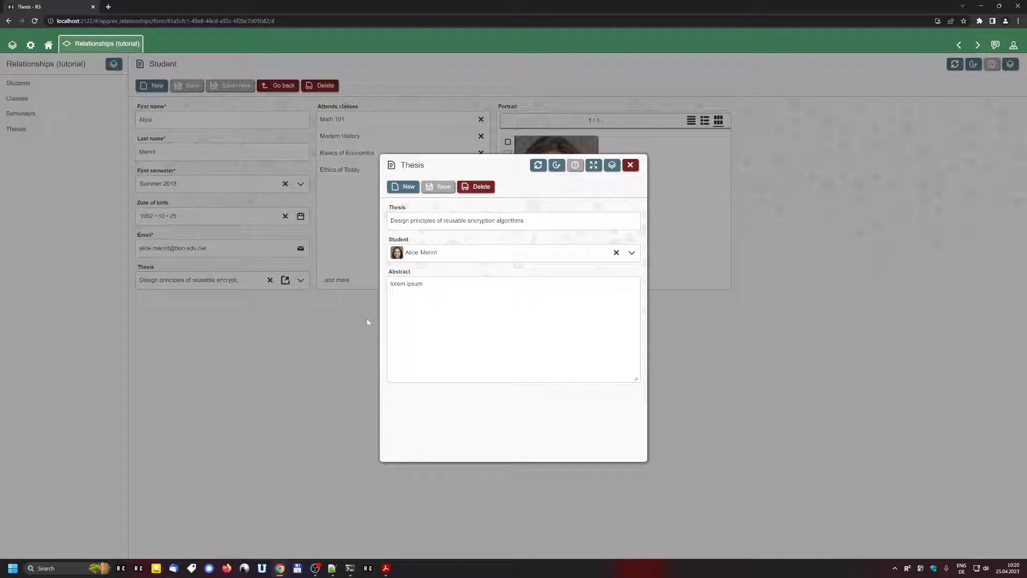
left_click(333, 319)
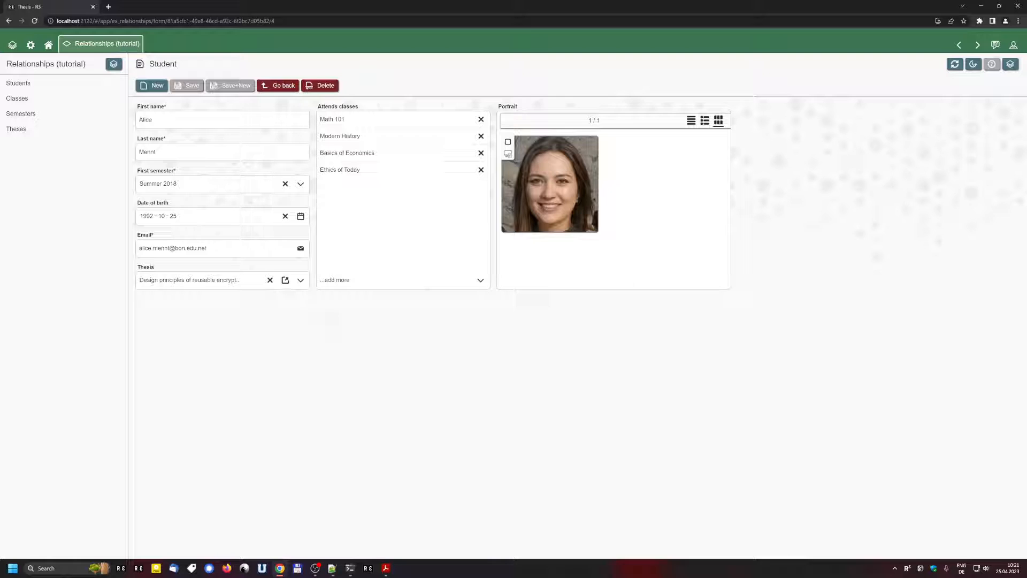
left_click(1010, 64)
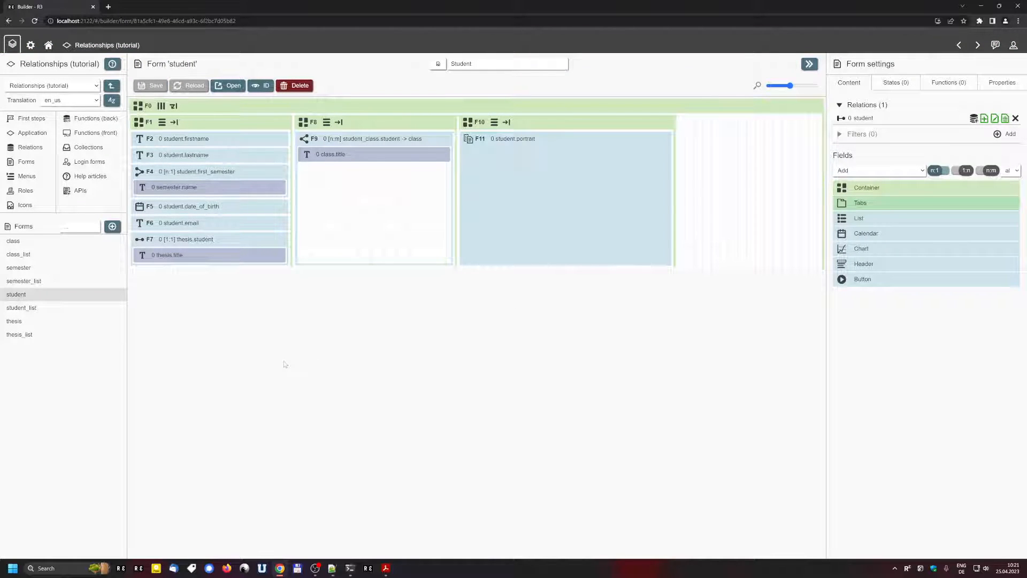
Step: Keep thesis as the Thesis field F7's pop-up form, then view the thesis pop-up in the running app
left_click(151, 239)
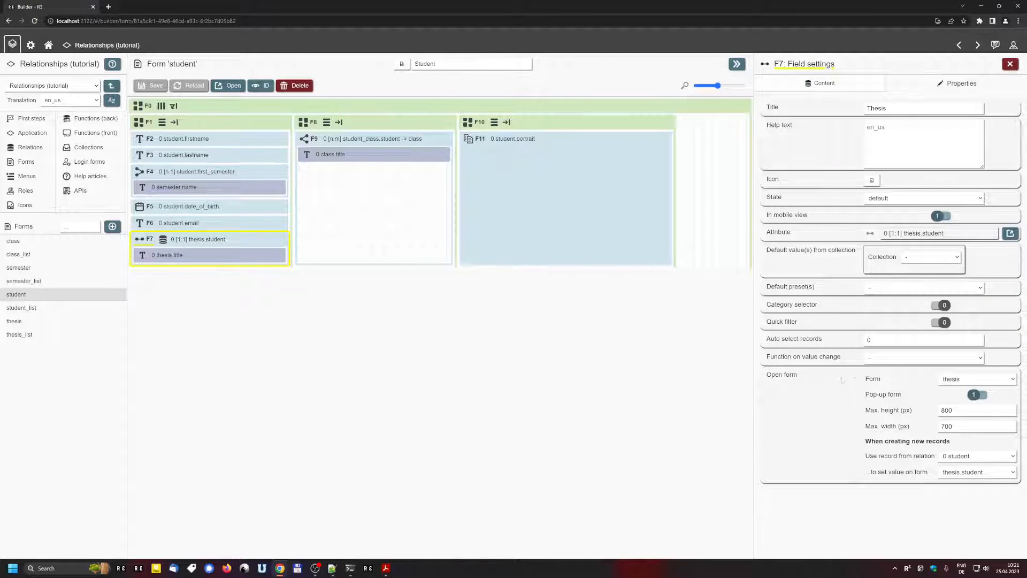
left_click(958, 380)
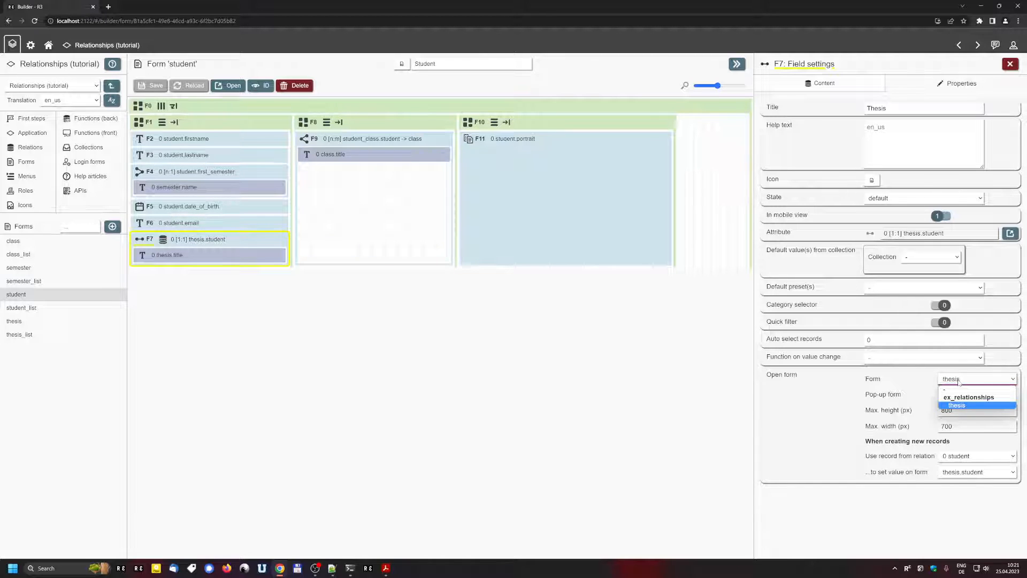
left_click(959, 381)
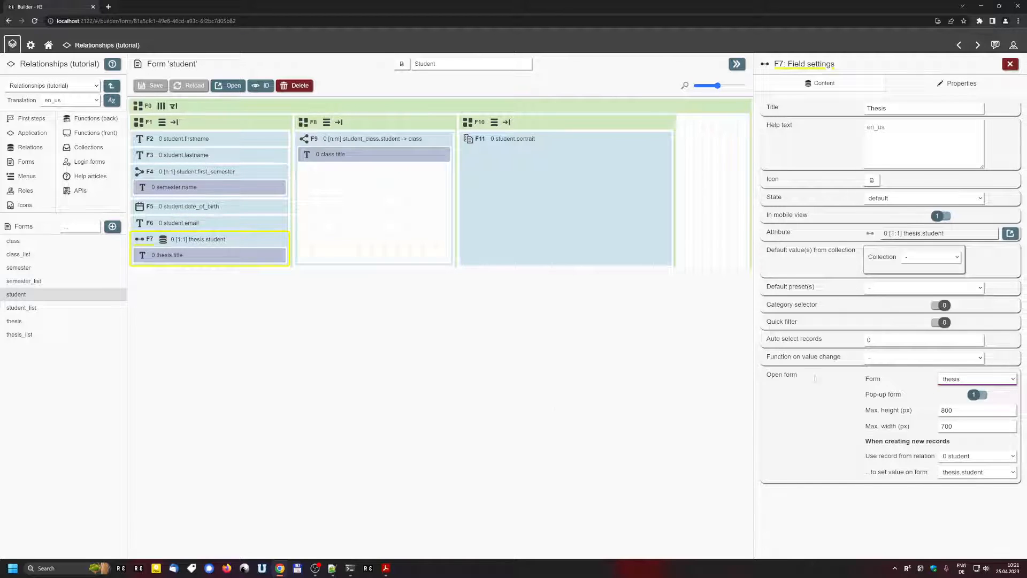
left_click(235, 87)
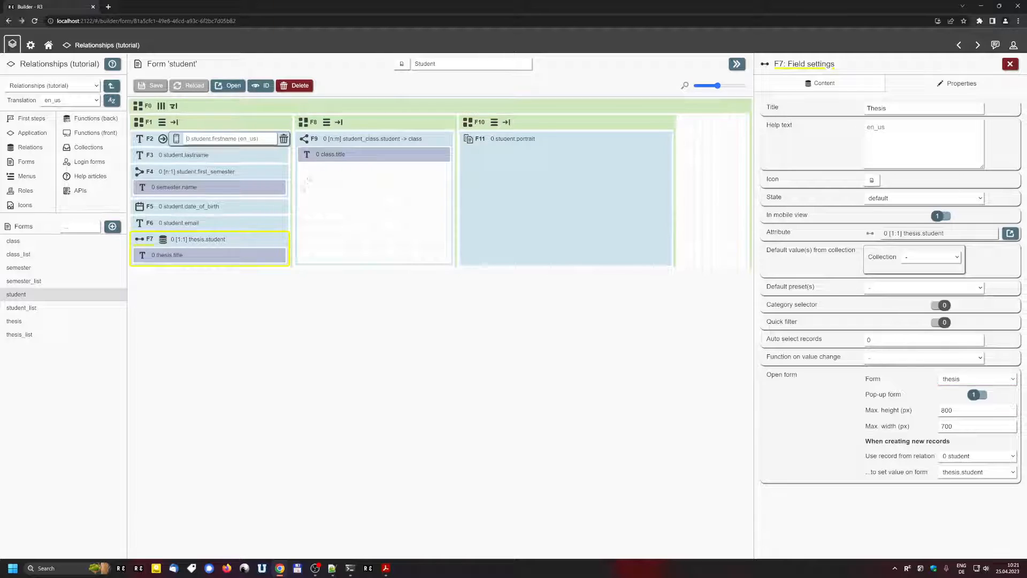
left_click(285, 279)
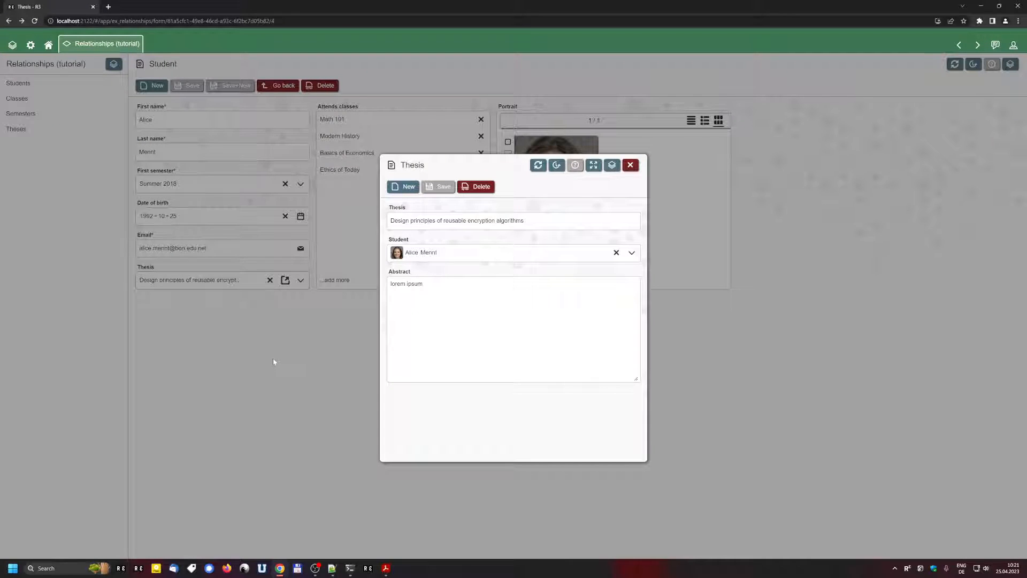
Step: Close the pop-up, open another student, and view that student's thesis pop-up
left_click(272, 358)
left_click(18, 82)
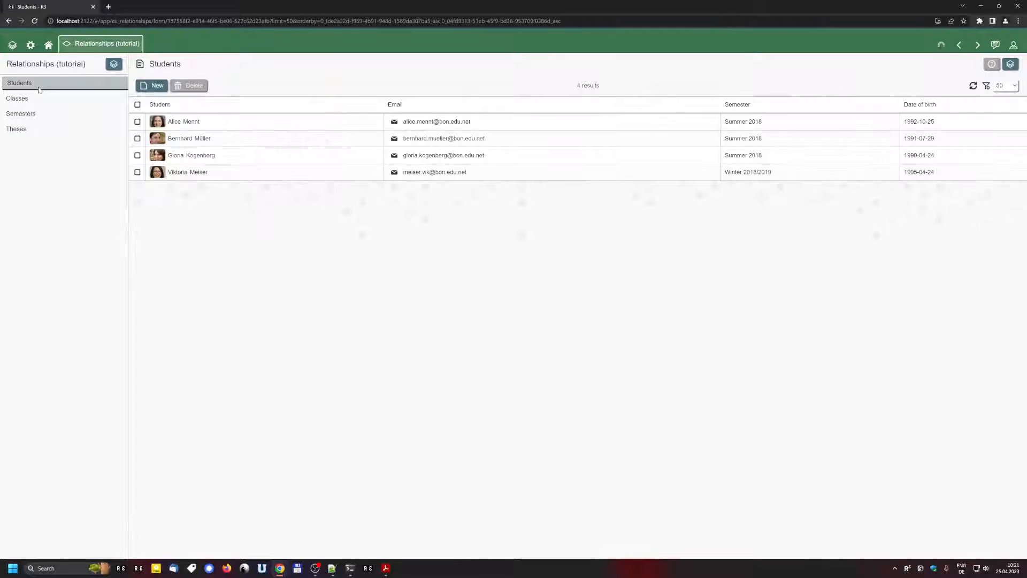
left_click(206, 140)
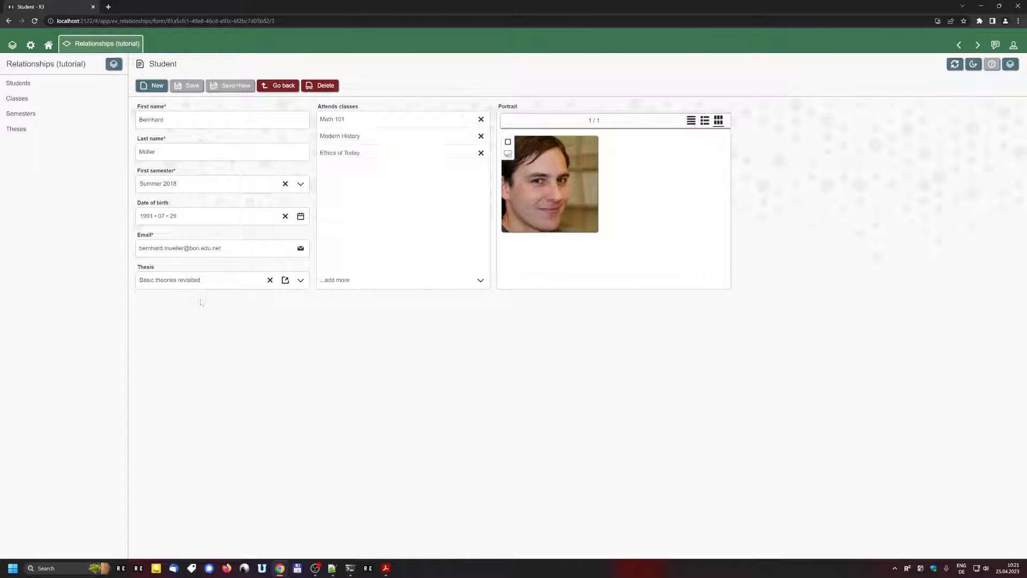
left_click(285, 280)
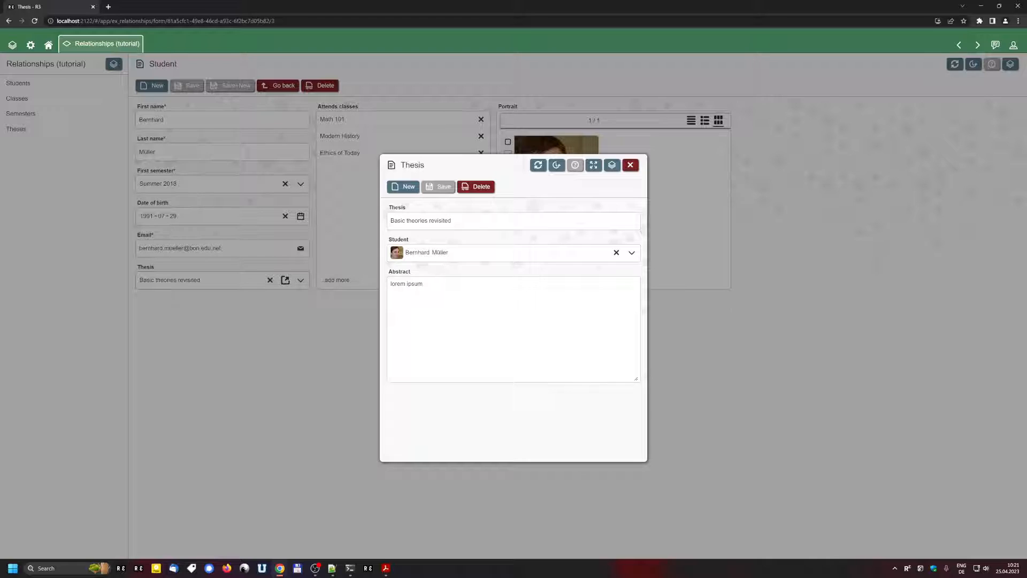
left_click(317, 338)
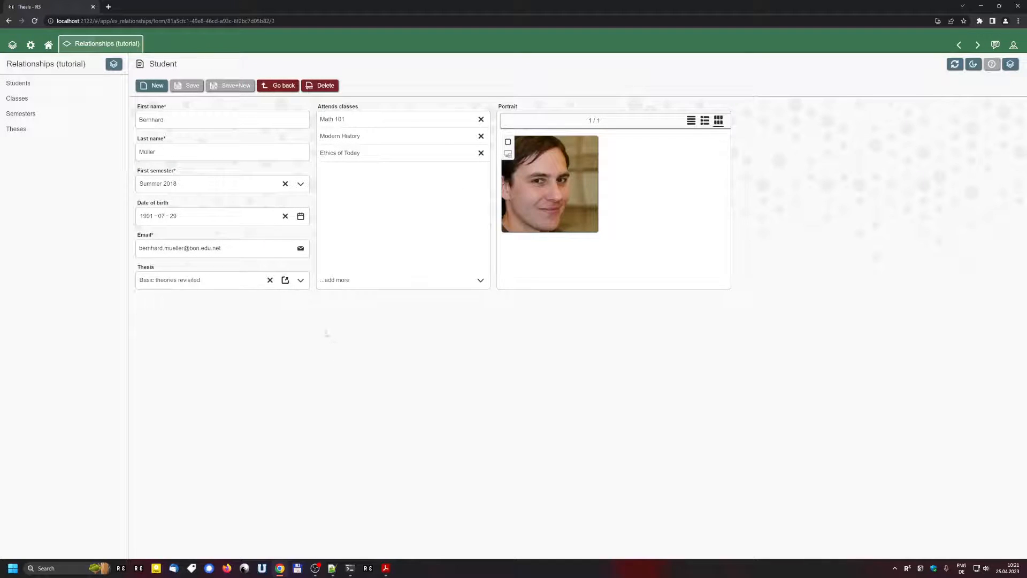
Step: Clear this student's thesis and start a new one, closing the new thesis pop-up unsaved
left_click(270, 280)
left_click(284, 280)
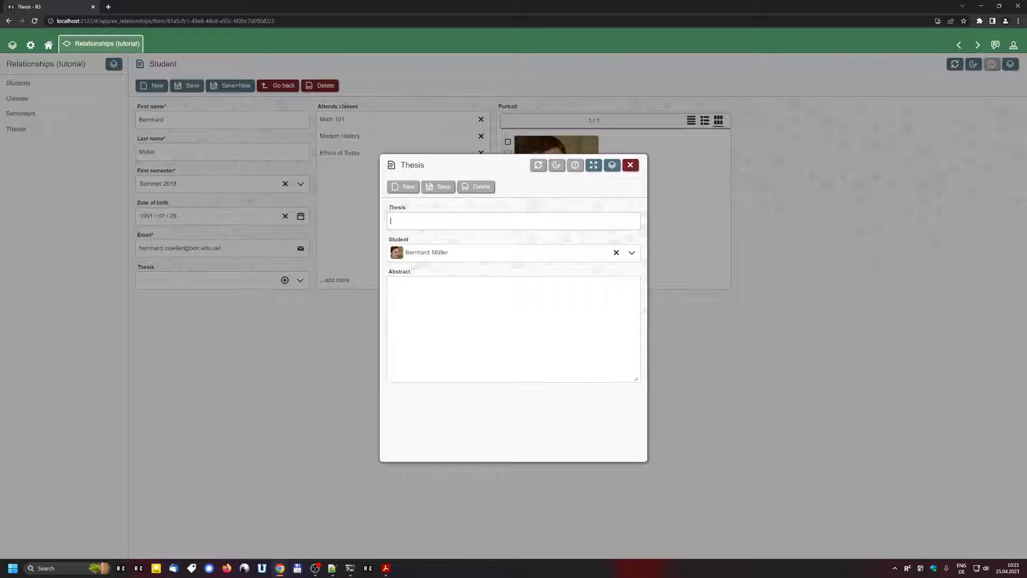
left_click(631, 252)
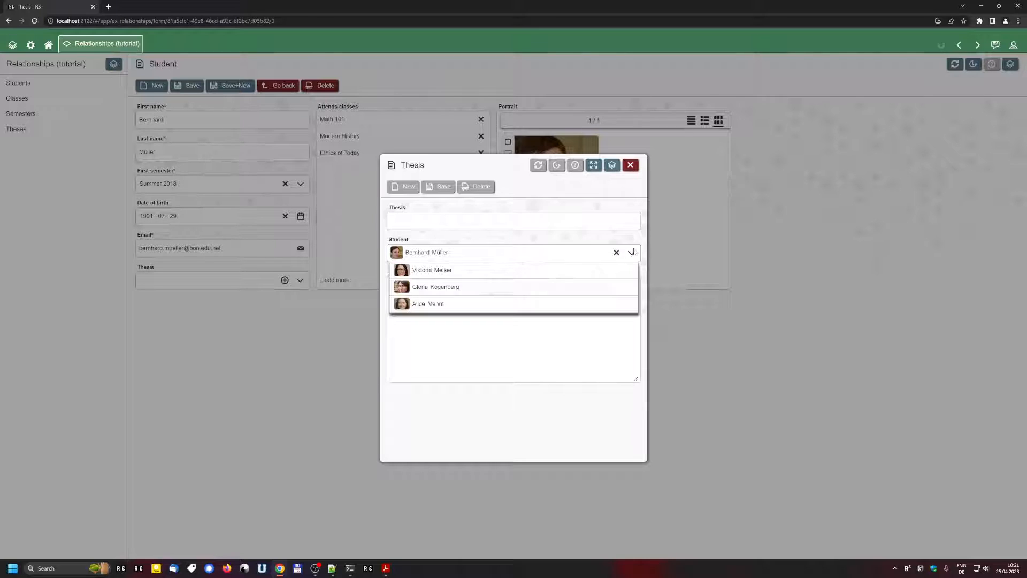
left_click(632, 254)
left_click(666, 315)
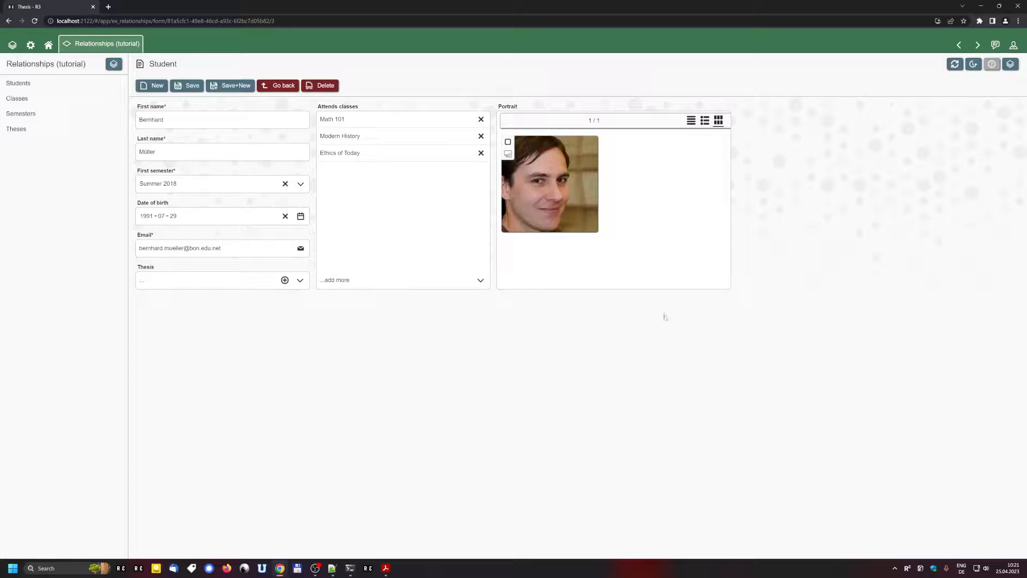
Step: Return to the form Builder, discarding unsaved changes, and open Thesis field F7's settings
left_click(1010, 64)
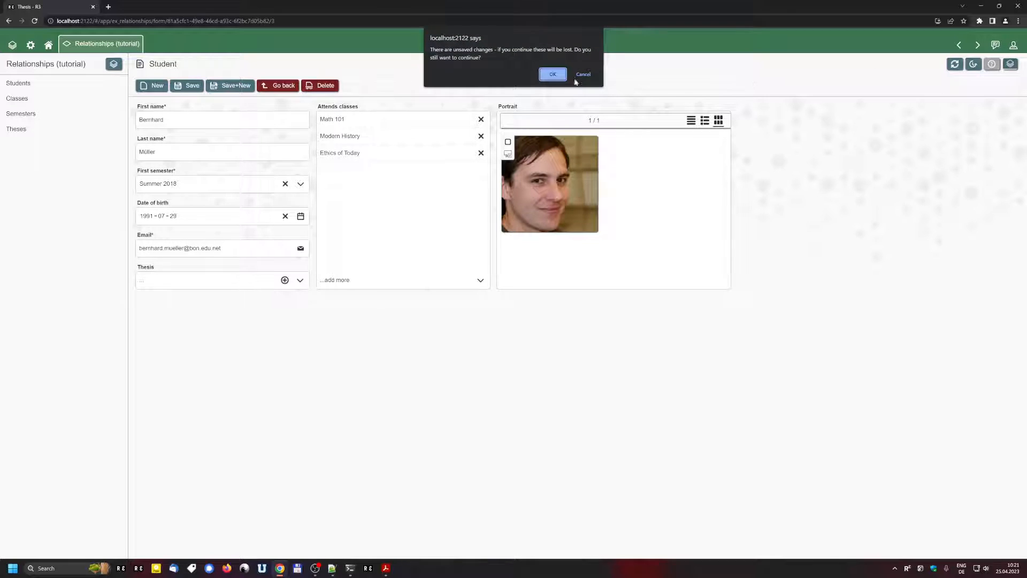
left_click(555, 71)
left_click(163, 239)
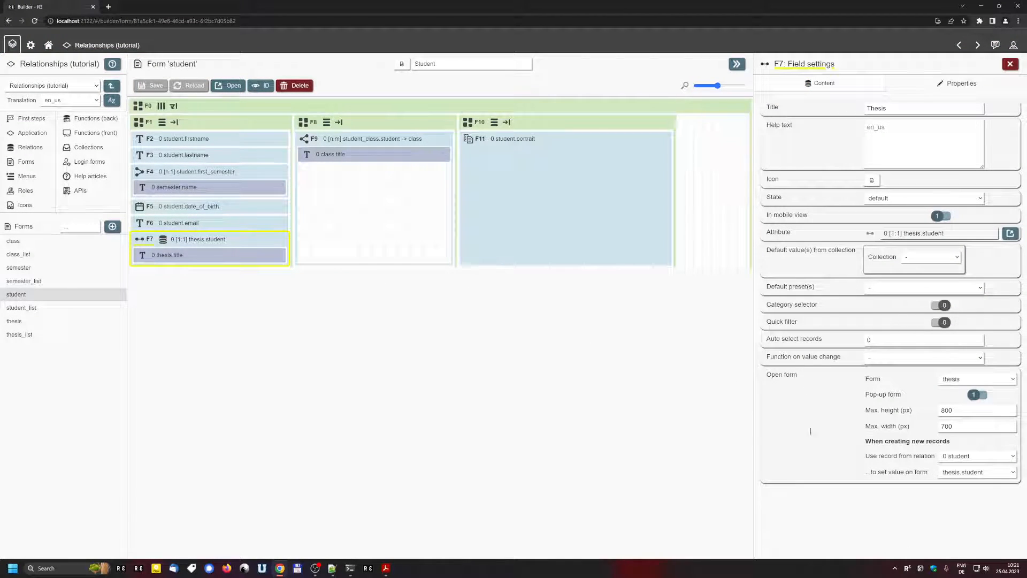
Step: Check the Thesis field's new-record settings, keep thesis.student as the value set, and return to the Student form
left_click_drag(866, 445, 955, 441)
left_click(957, 440)
left_click(950, 459)
left_click(951, 459)
left_click(969, 473)
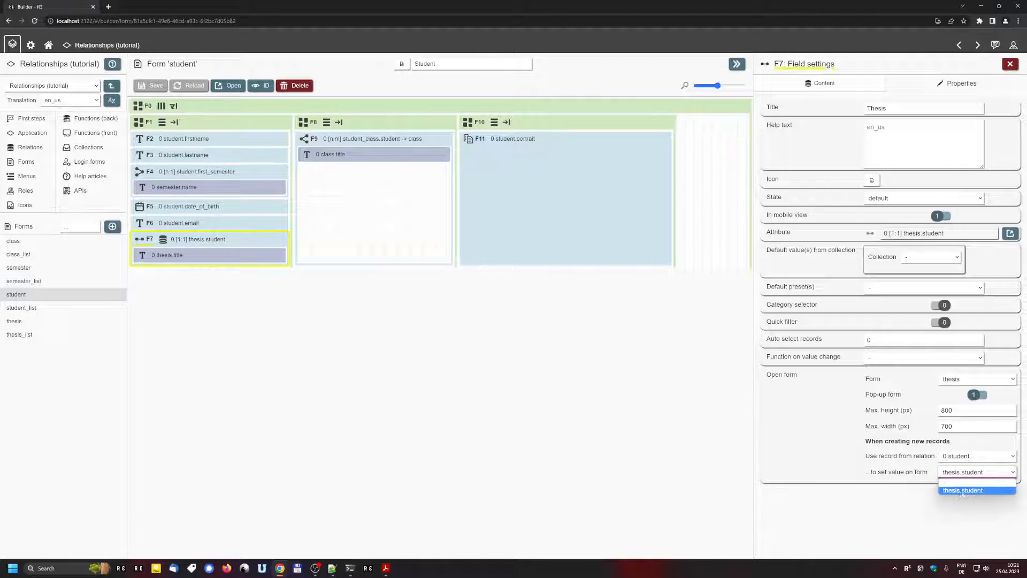
left_click(964, 493)
key("alt+Left")
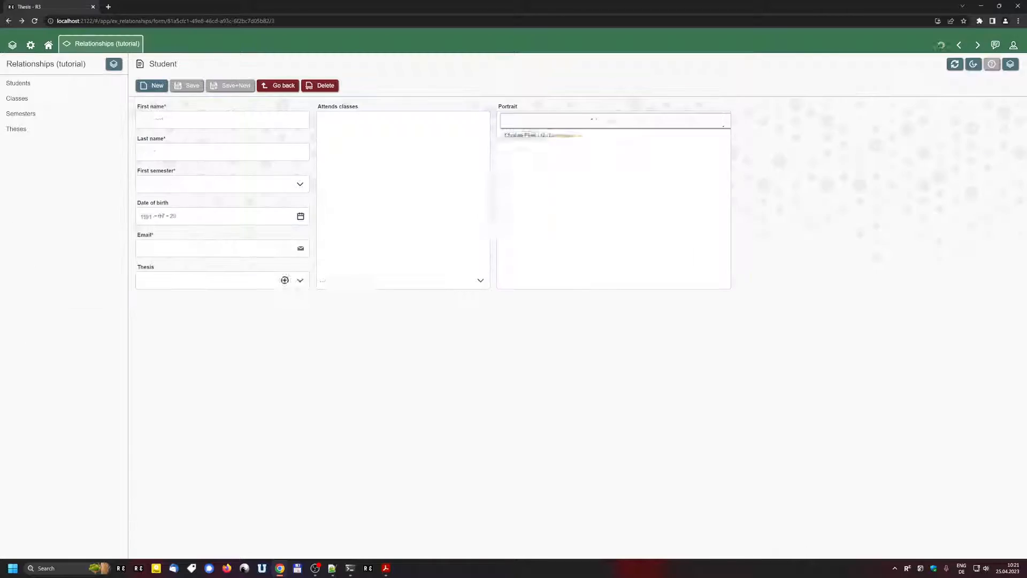
Step: Create and save a new student with first and last name, first semester Winter 2018/2019 and an email
left_click(152, 86)
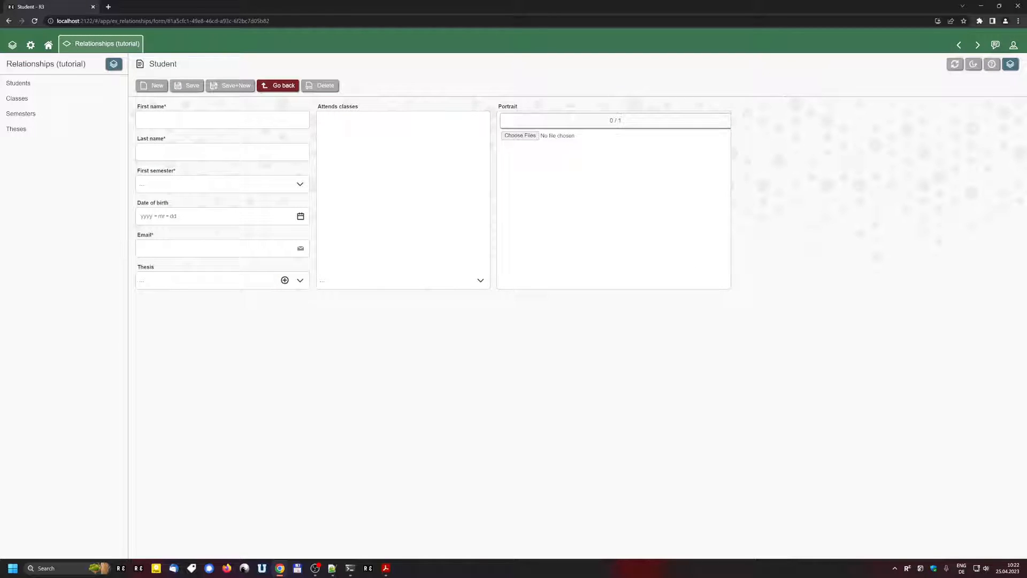
key("Tab")
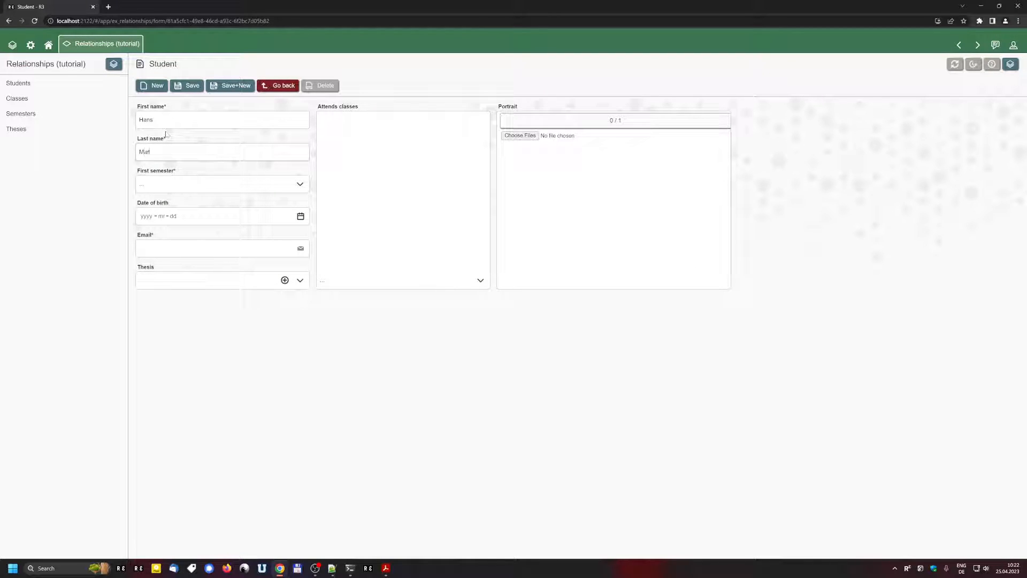
left_click(300, 183)
left_click(210, 238)
type("martin@test.com")
key("ctrl+s")
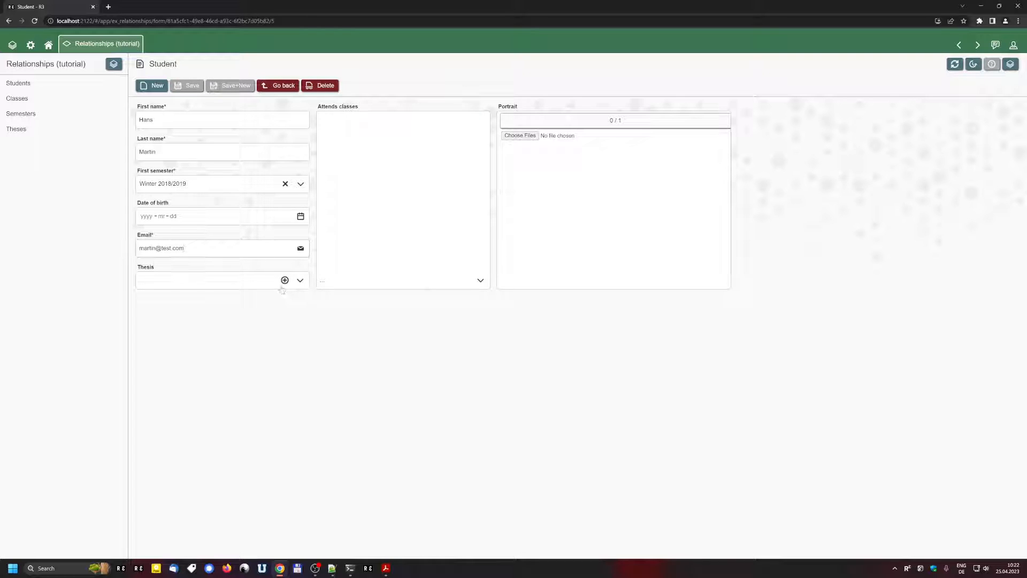
Step: Add a new thesis titled 'Test 123' for this student in a pop-up and save it
left_click(284, 281)
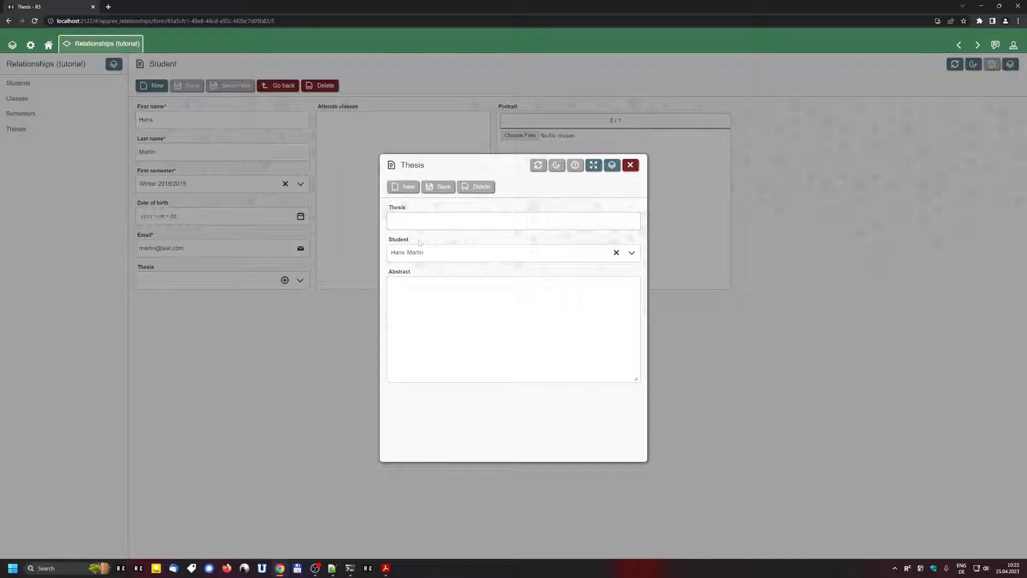
type("Test 123")
left_click(438, 187)
left_click(292, 347)
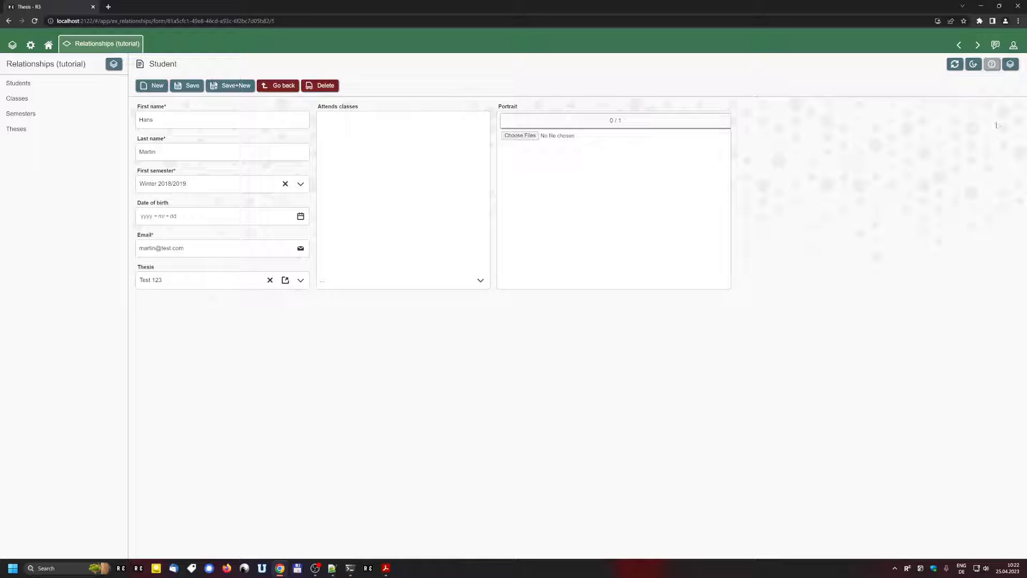
left_click(1009, 64)
Step: Leave the app for the builder and set the First semester field (F4) to open the semester form
left_click(553, 75)
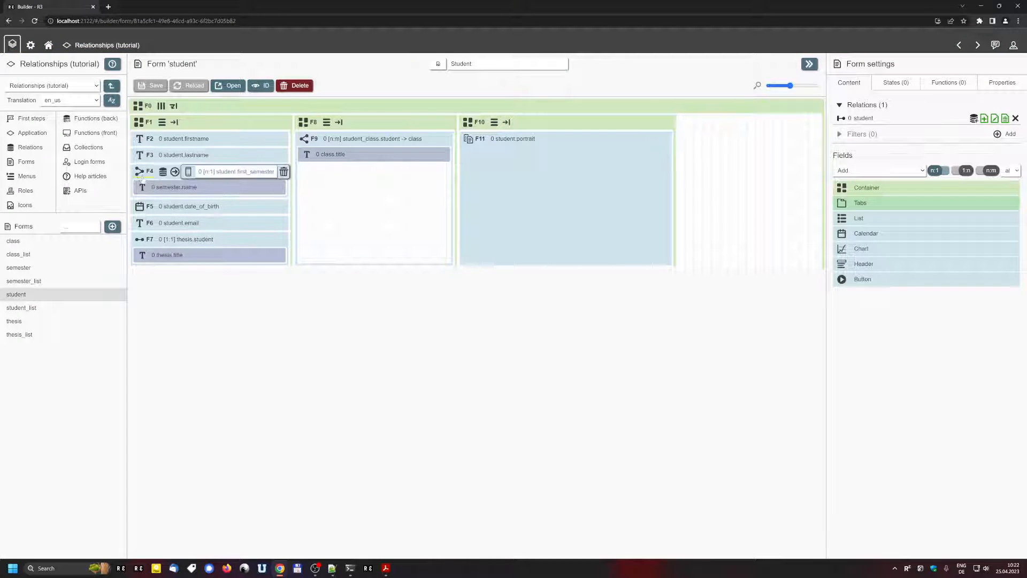
left_click(140, 171)
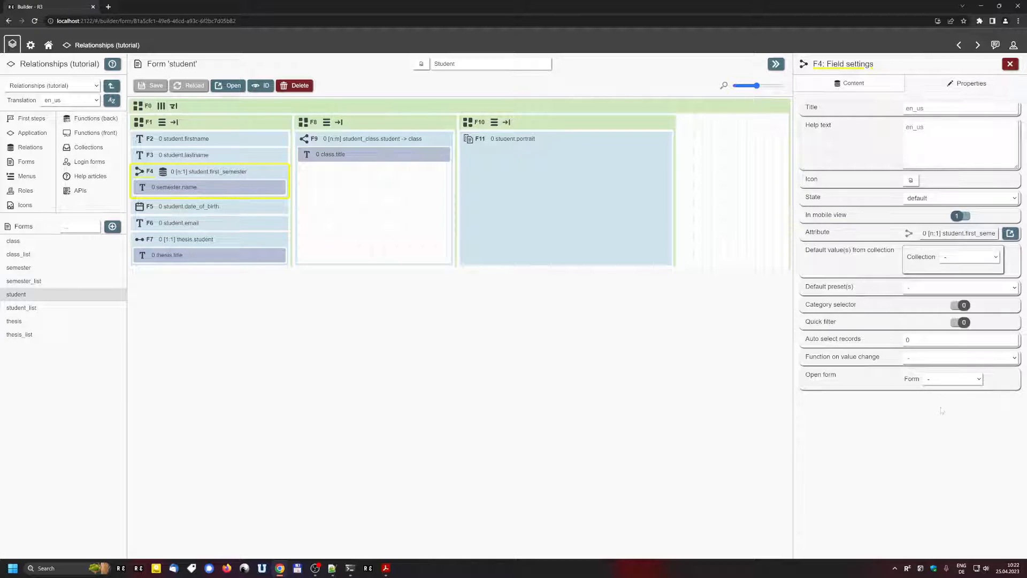
left_click(922, 381)
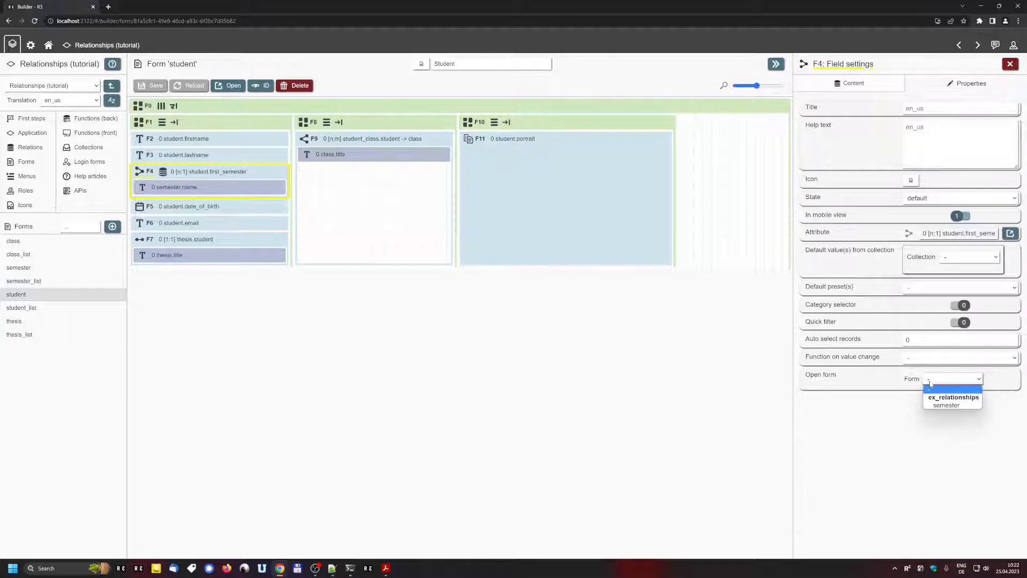
left_click(953, 405)
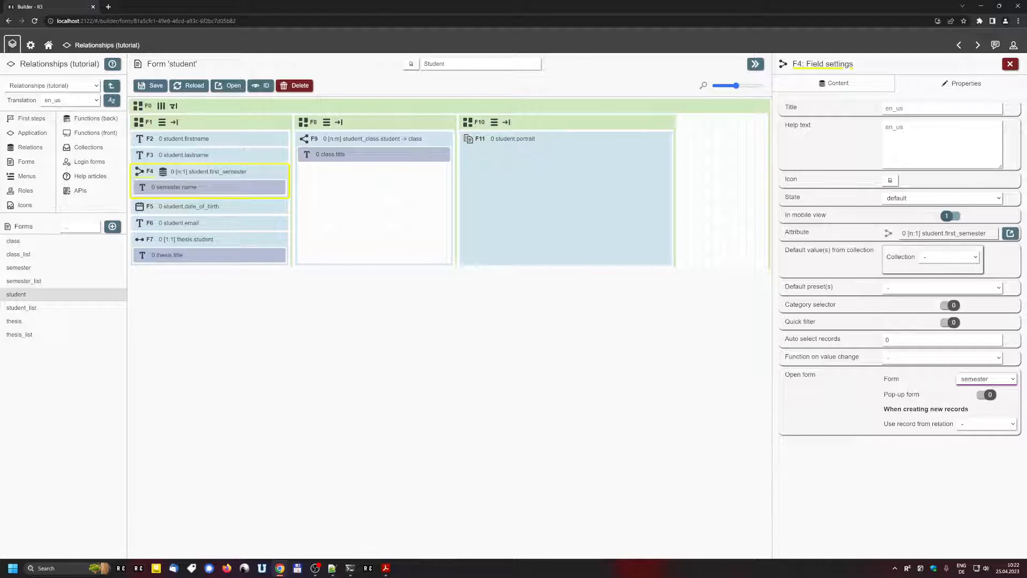
Step: Make the semester form a pop-up with max height 700 and max width 800, save, and return to the app
left_click(987, 395)
left_click(987, 409)
type("700")
left_click(940, 424)
type("800")
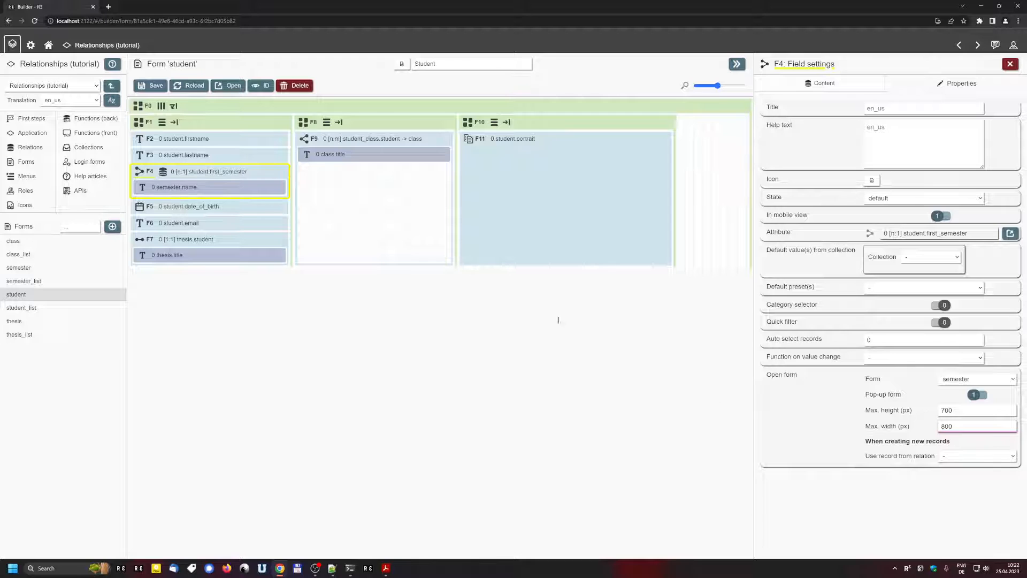
left_click(151, 85)
key("alt+Left")
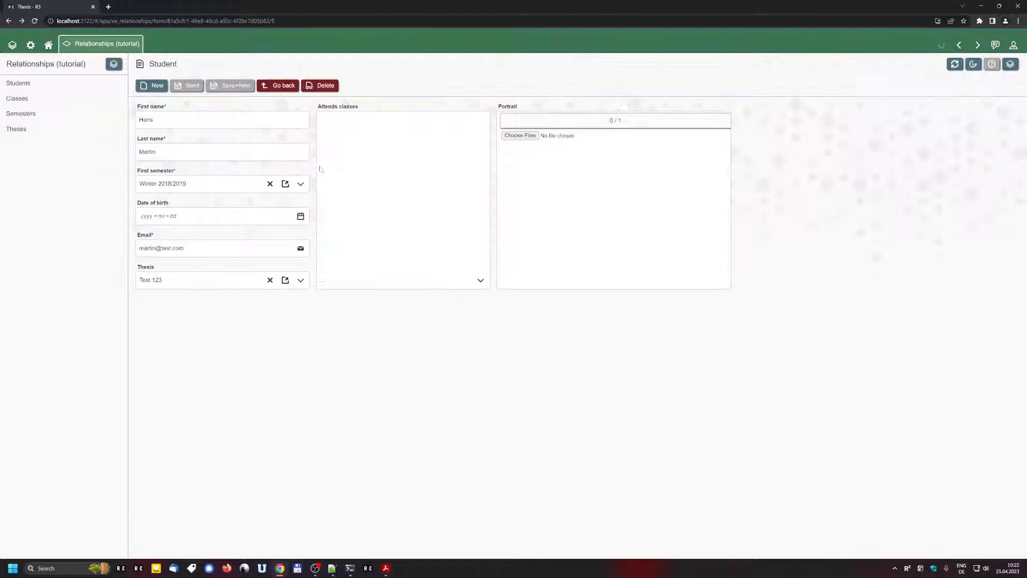
Step: Open and close the first-semester pop-up on this student and on another student from the list
left_click(285, 184)
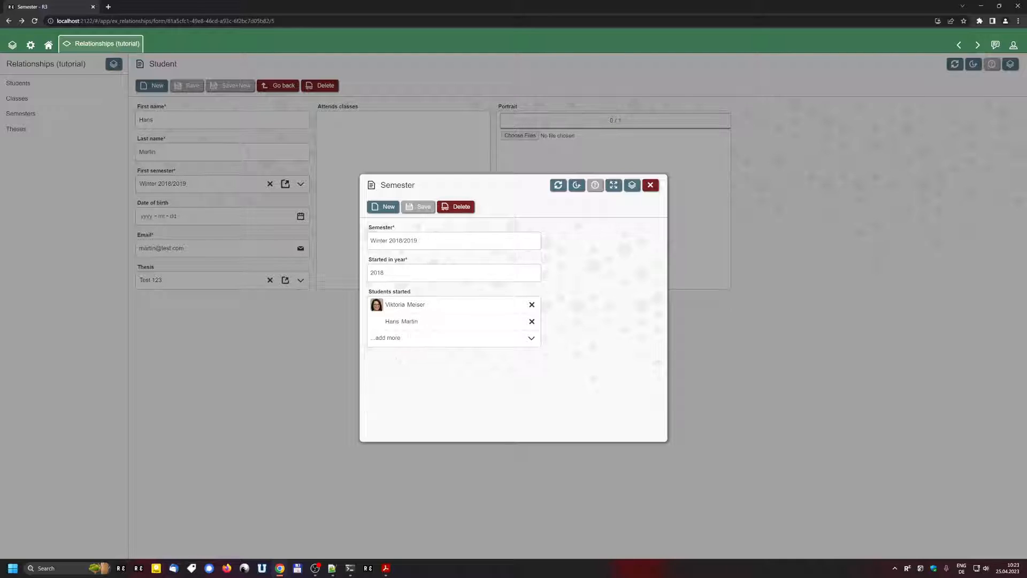
left_click(336, 369)
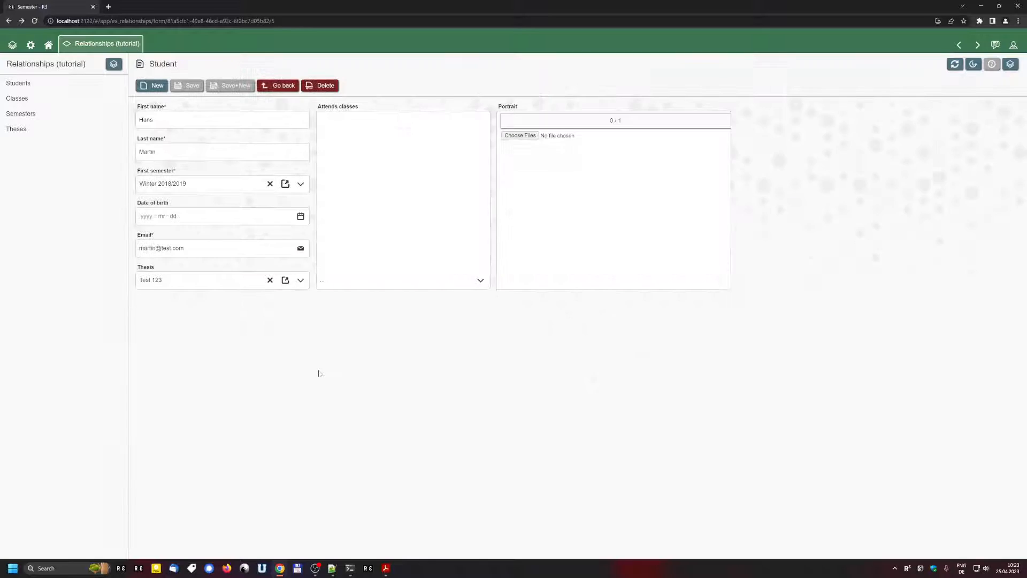
left_click(55, 83)
left_click(217, 122)
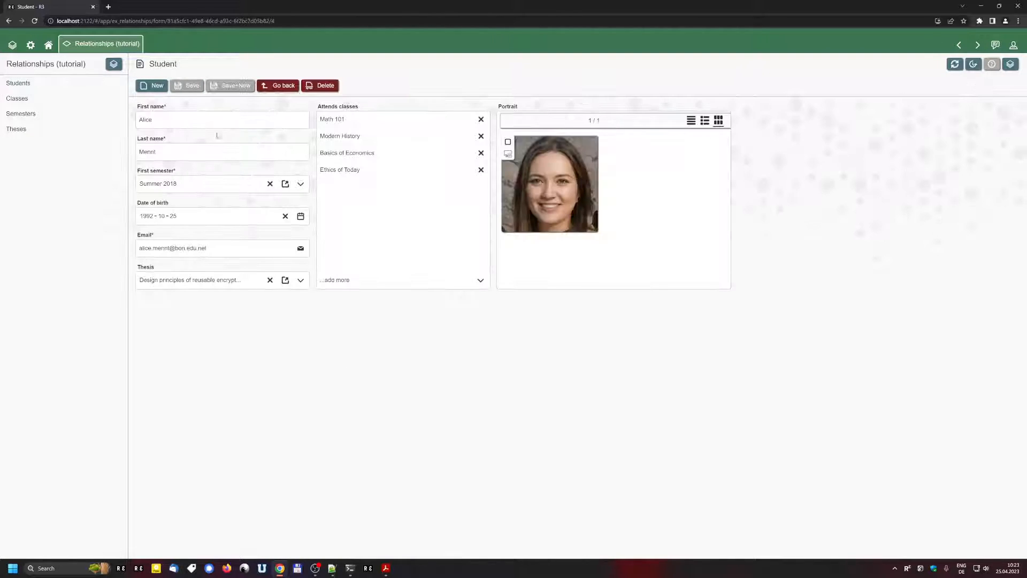
left_click(285, 183)
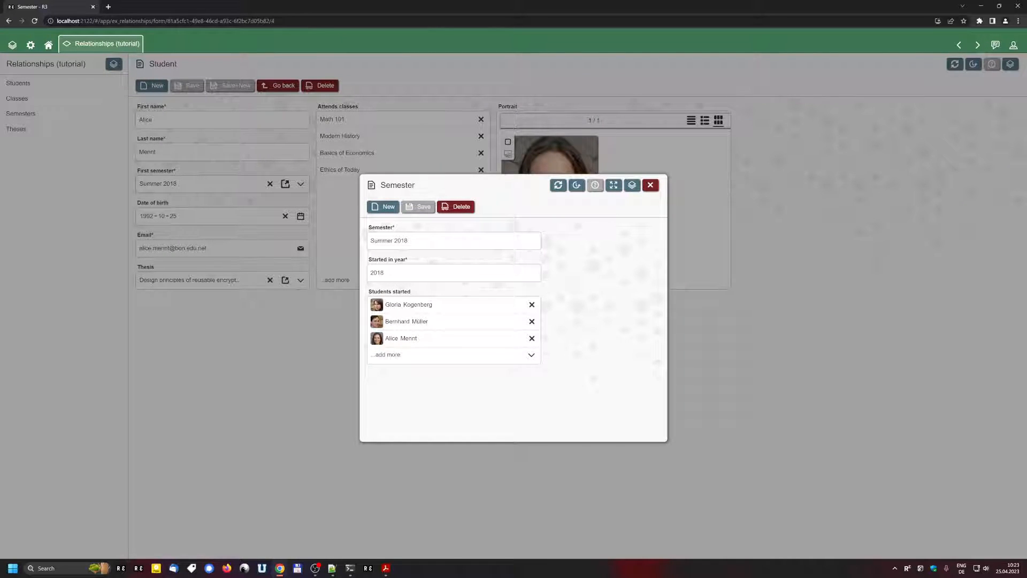
left_click(284, 371)
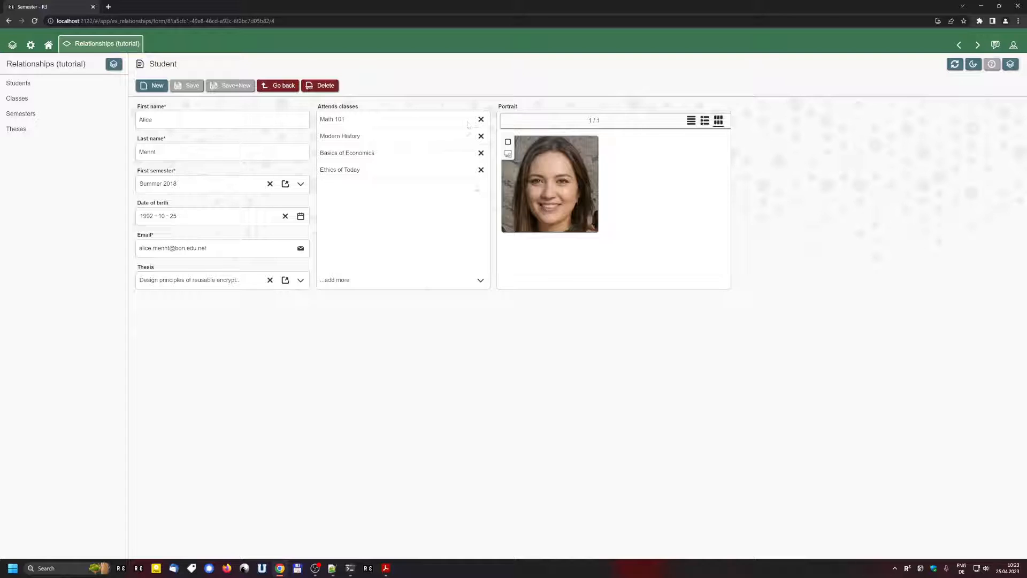
Step: Set the Attends classes field (F9) to open the class form
left_click(1010, 64)
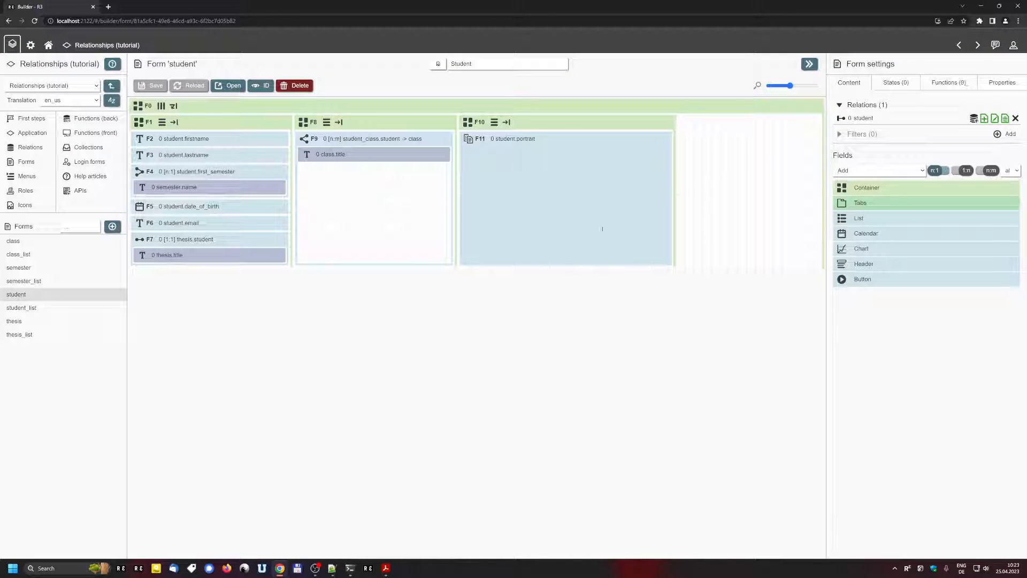
left_click(308, 139)
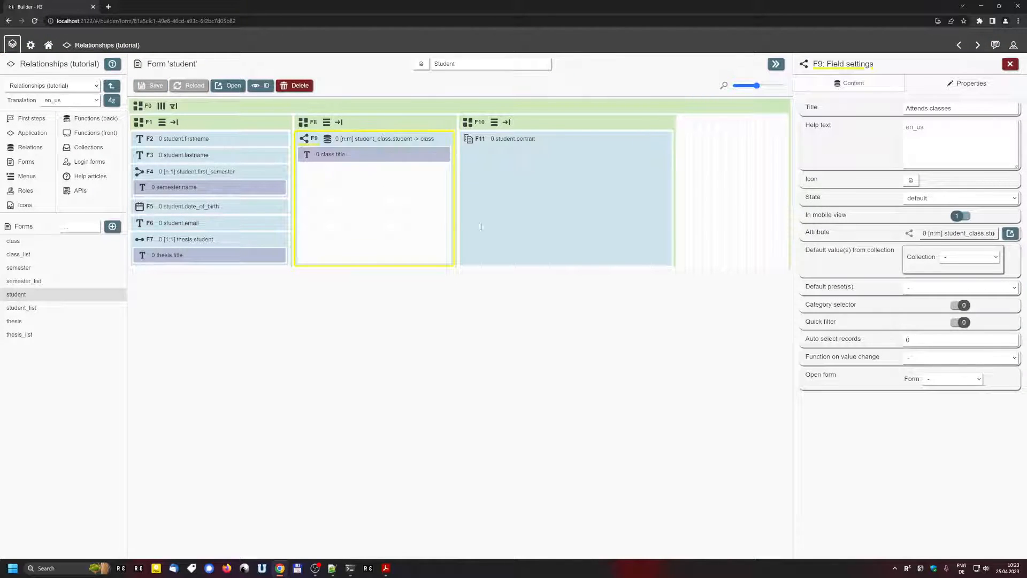
left_click(940, 378)
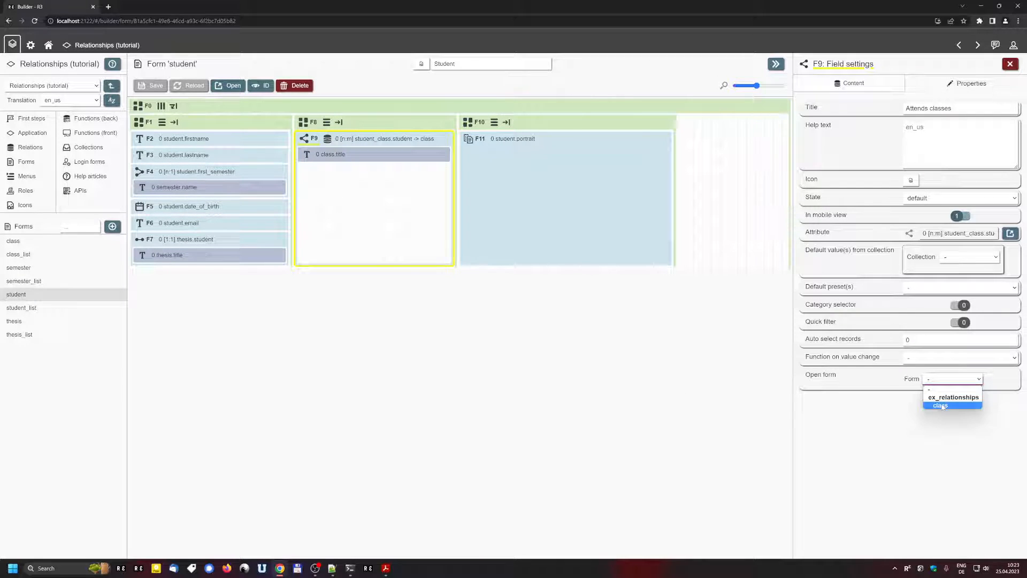
left_click(940, 405)
Step: Make the class form a pop-up with max height 800 and max width 1200, save, and return to the record
left_click(988, 396)
left_click(984, 410)
type("800")
key("Tab")
type("600")
key("BackSpace")
key("BackSpace")
key("BackSpace")
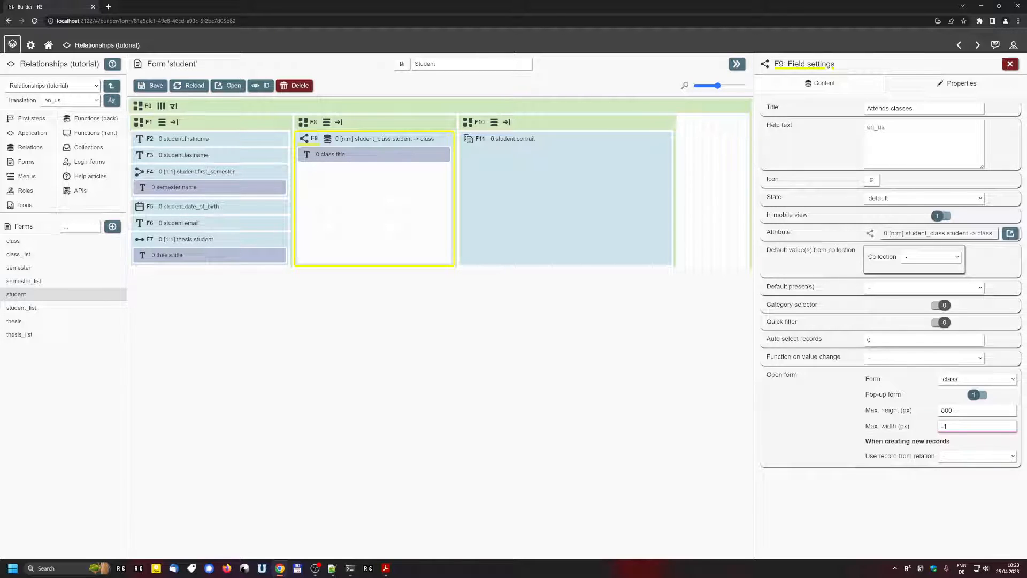
key("ctrl+a")
type("1200")
left_click(153, 86)
key("alt+Left")
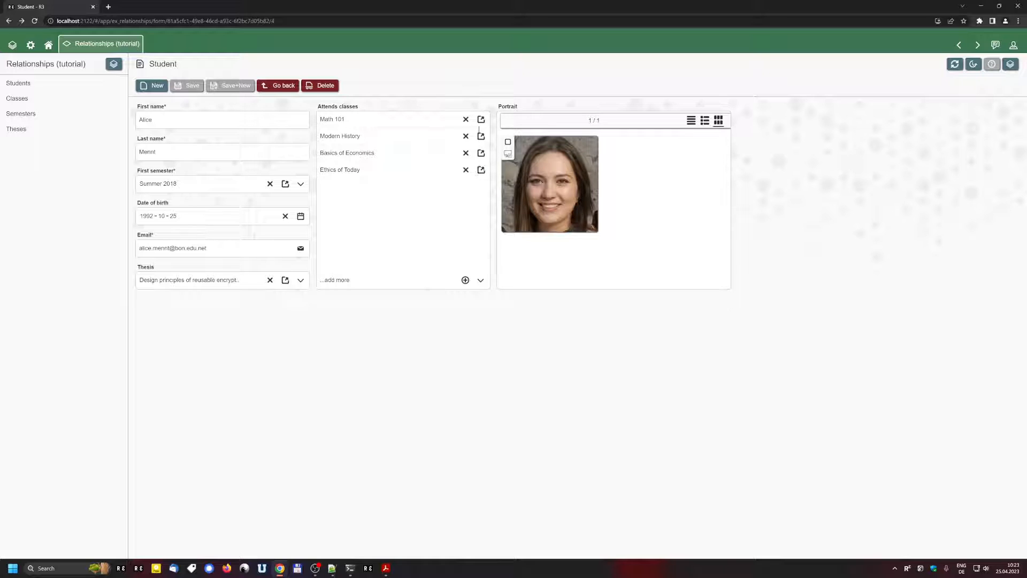
left_click(481, 119)
left_click(476, 134)
left_click(481, 136)
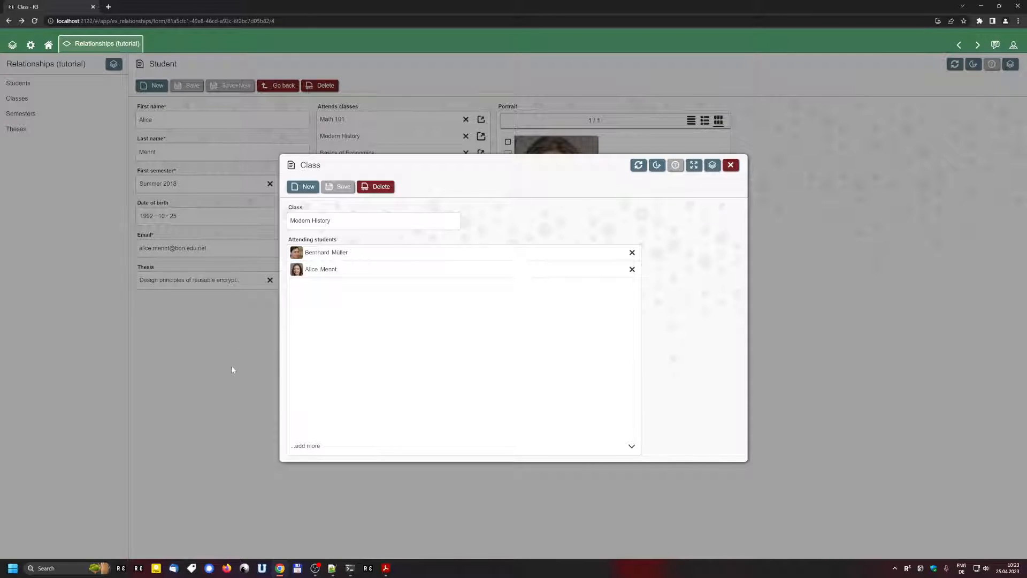
left_click(232, 365)
left_click(481, 153)
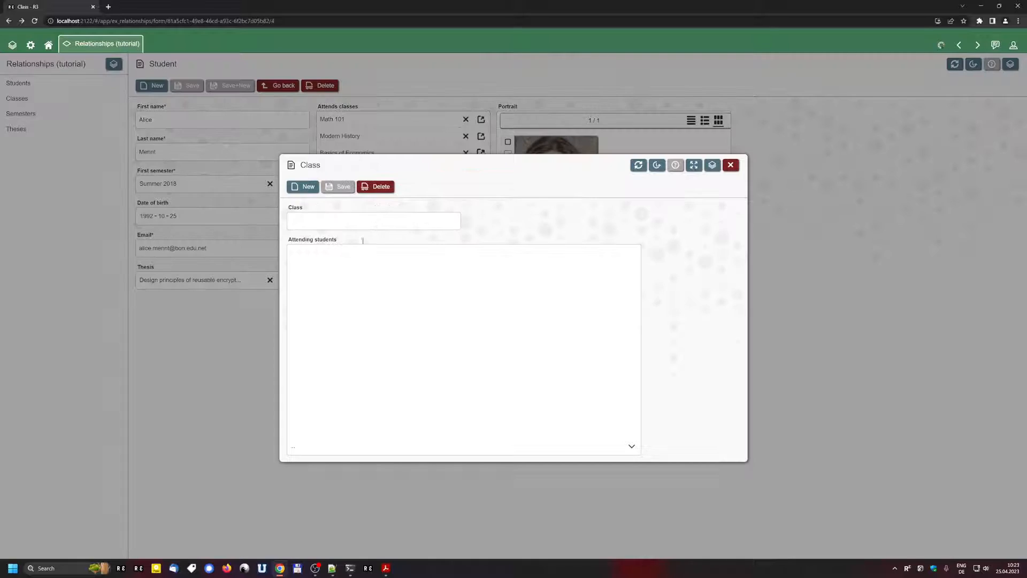
left_click(201, 398)
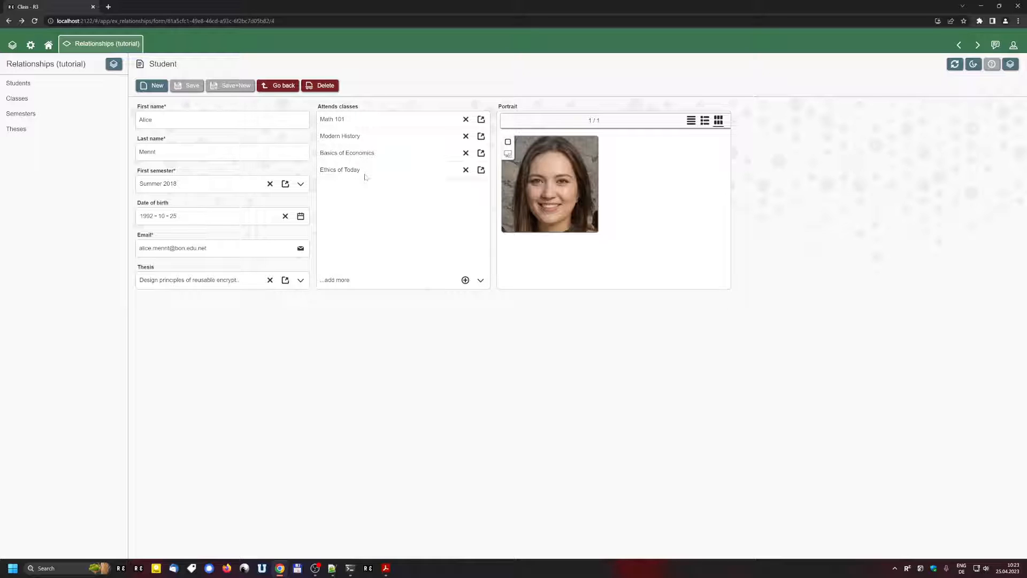
left_click(1010, 64)
Step: Enable Category selector on the Attends classes field (F9) and save the form
left_click(306, 141)
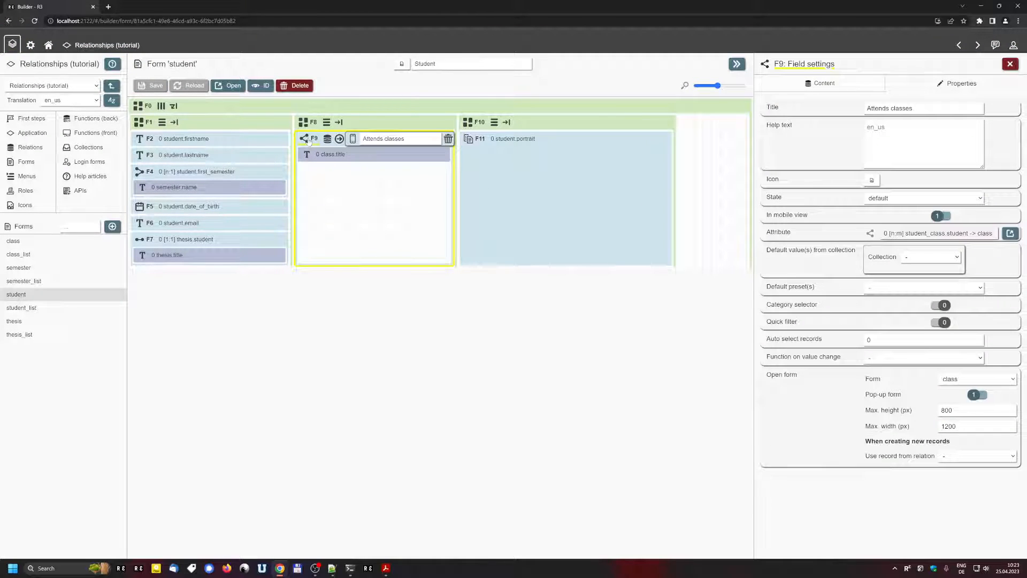
left_click(940, 305)
left_click(152, 85)
Step: Test the class checkboxes by toggling Ethics of Today, Basics of Economics and Math 101, then discard the changes
left_click(229, 86)
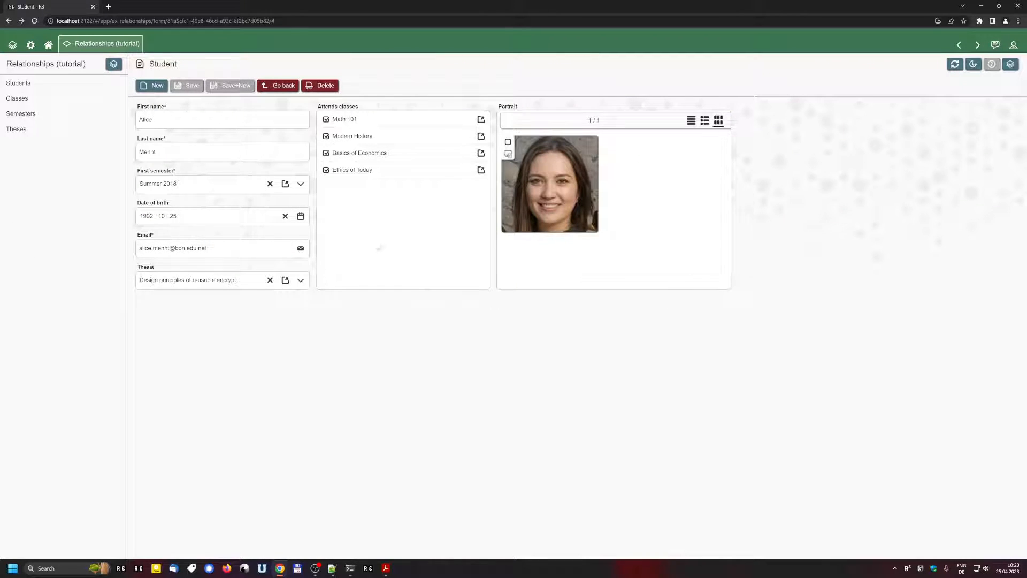
left_click(326, 170)
left_click(325, 153)
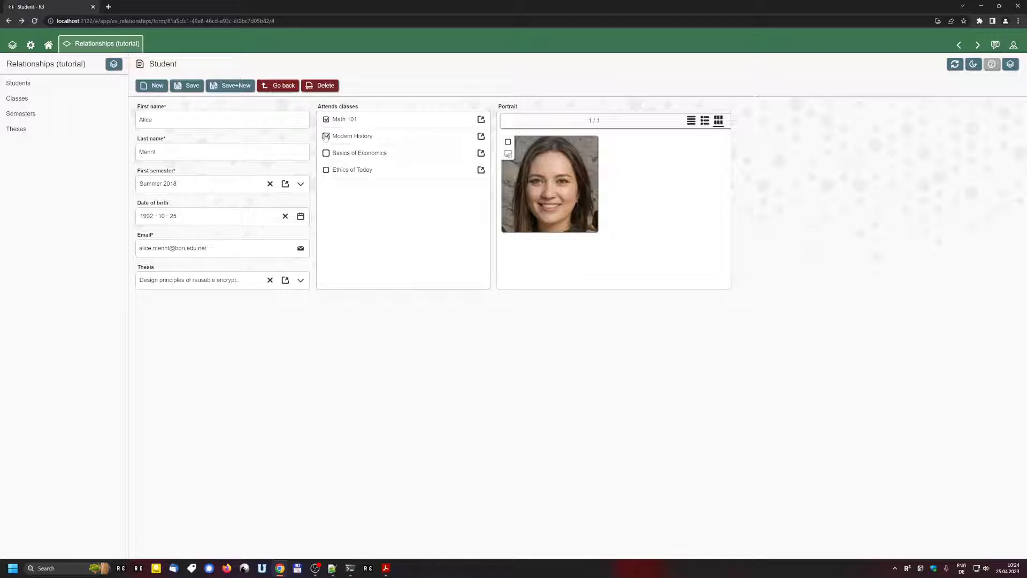
left_click(326, 119)
left_click(326, 153)
left_click(326, 170)
left_click(1010, 65)
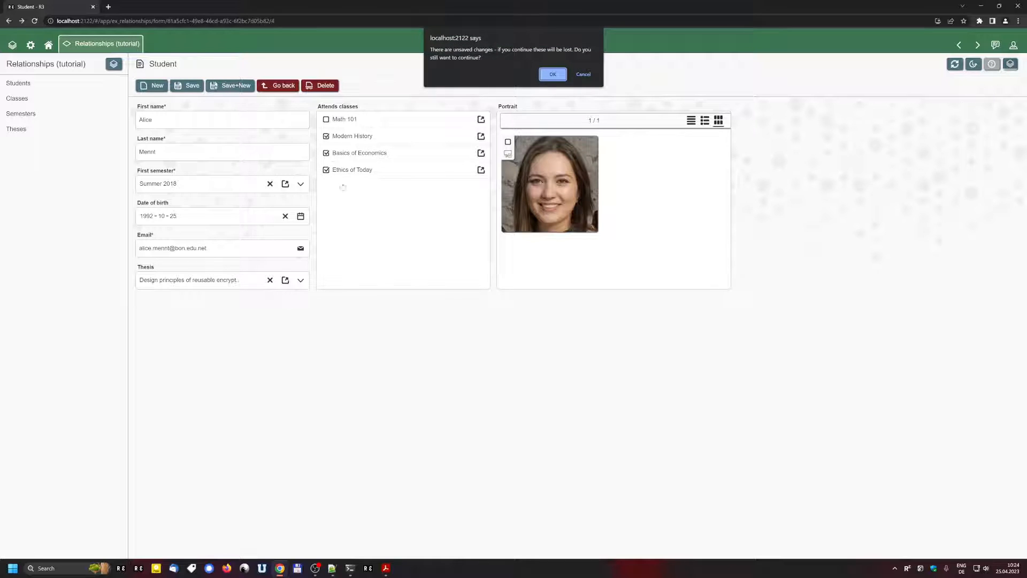
left_click(554, 75)
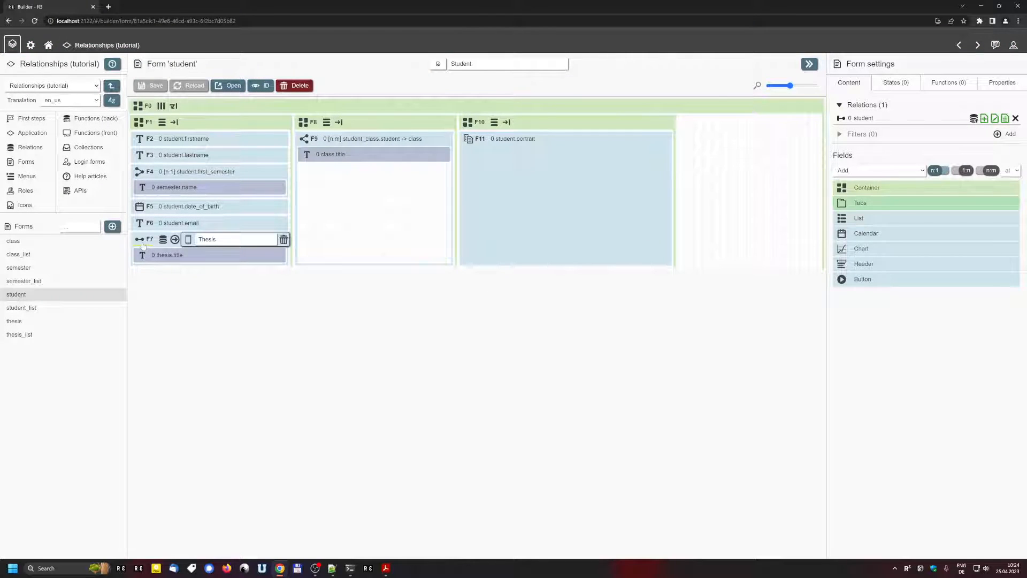
Step: Enable Category selector on the Thesis field (F7), save, and return to the student record
left_click(177, 257)
left_click(941, 305)
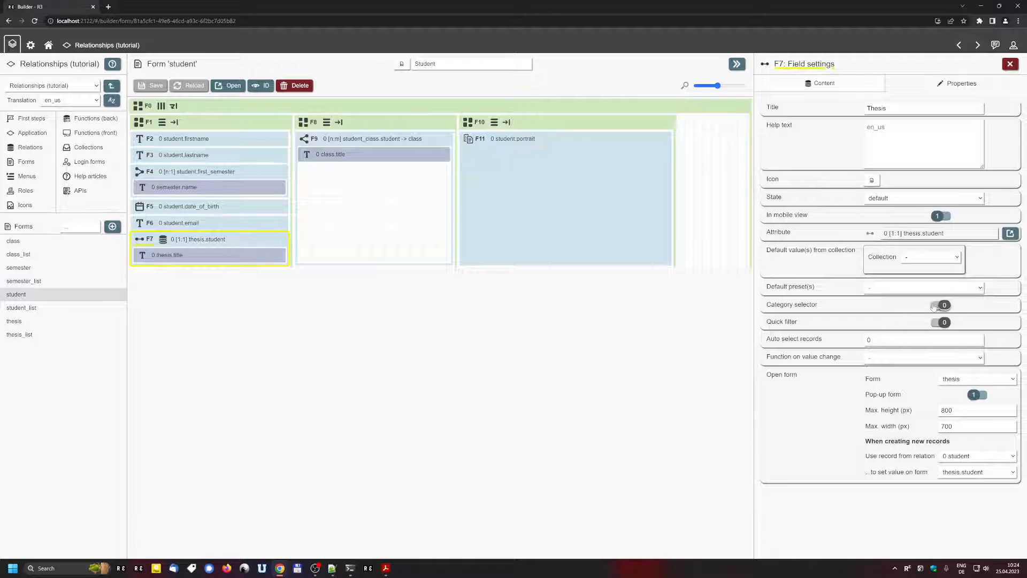
left_click(154, 86)
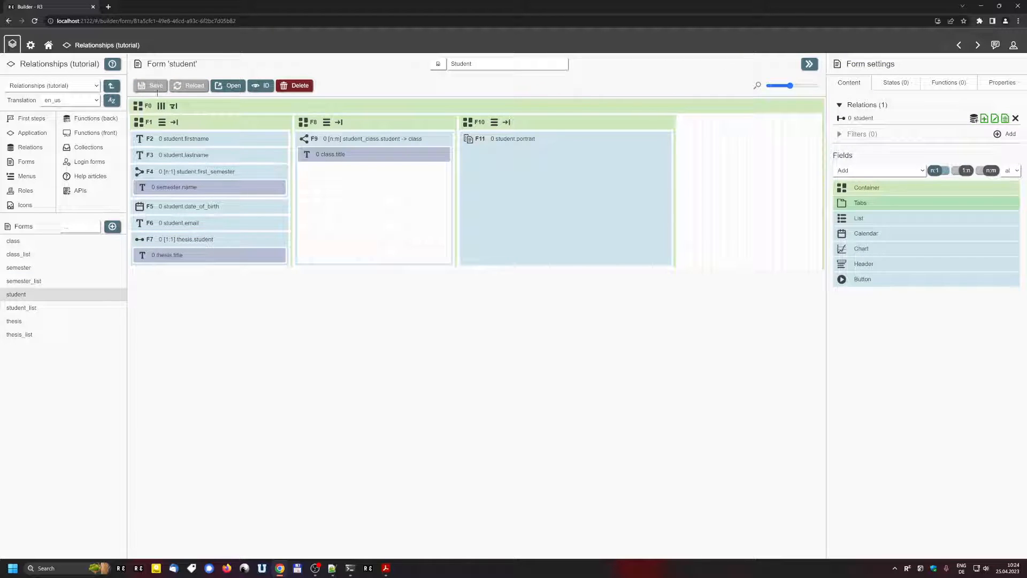
key("alt+Left")
Step: Try the thesis radio buttons, ending with the original thesis selected again
left_click(145, 281)
left_click(146, 297)
left_click(146, 314)
left_click(146, 330)
left_click(145, 314)
left_click(146, 297)
left_click(145, 314)
left_click(145, 330)
left_click(145, 314)
left_click(145, 331)
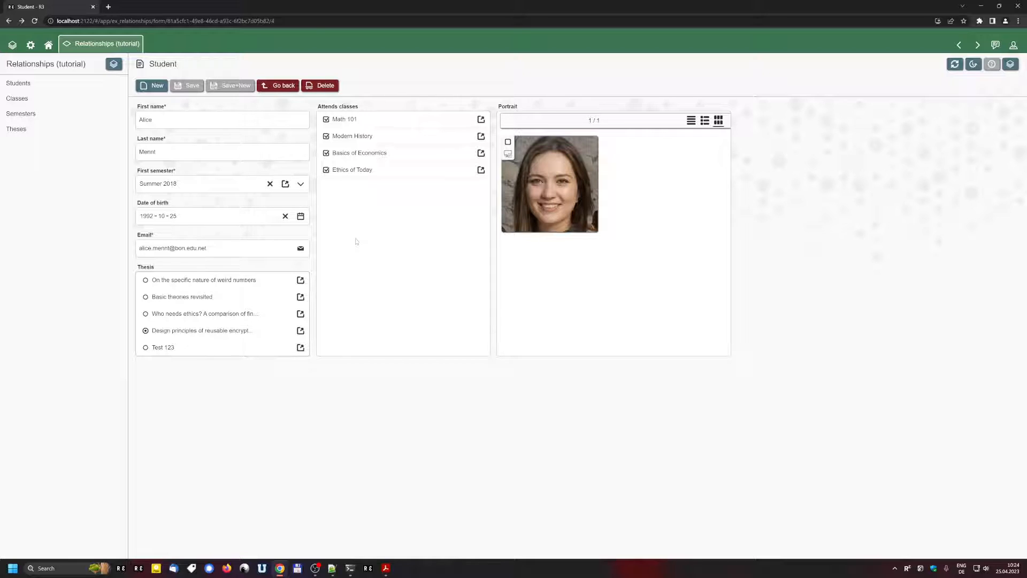
Step: Page through the First semester list and close it unchanged, then go back to the form builder
left_click(300, 184)
left_click(193, 201)
left_click(143, 201)
left_click(375, 247)
left_click(1010, 64)
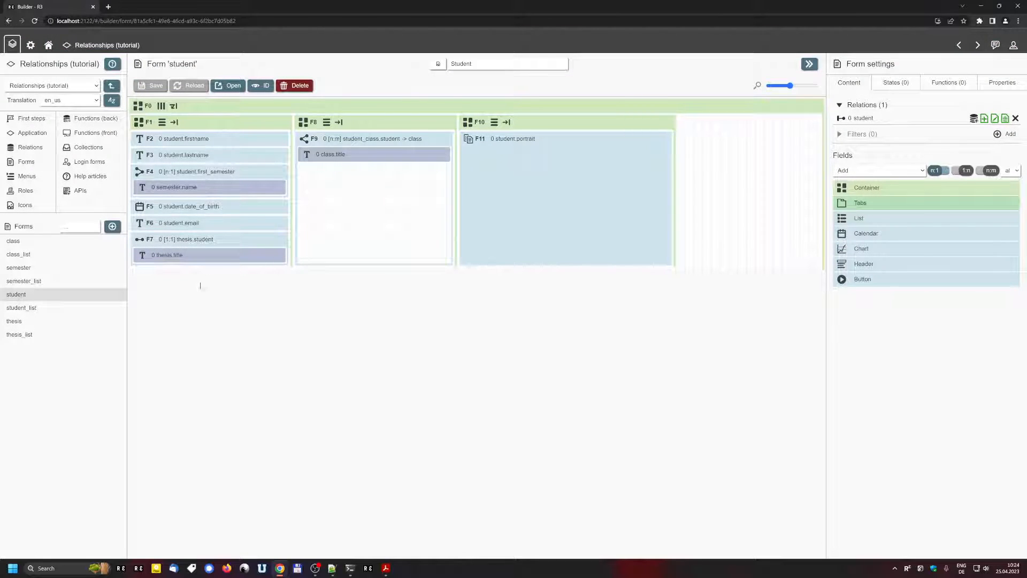
Step: Enable Quick filter on the First semester field (F4), save, and return to the student record
left_click(145, 179)
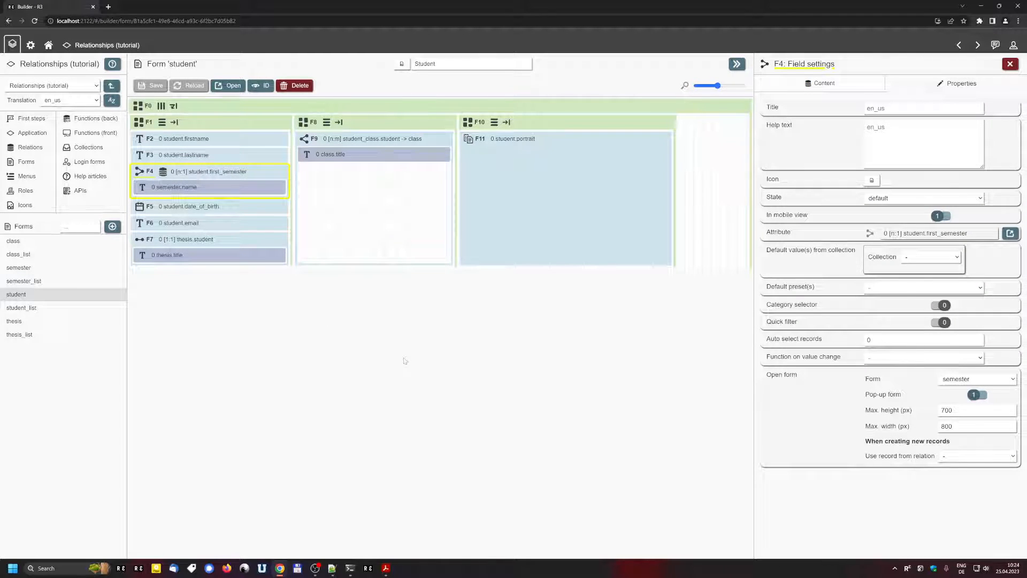
left_click(941, 322)
key("ctrl+s")
key("alt+Left")
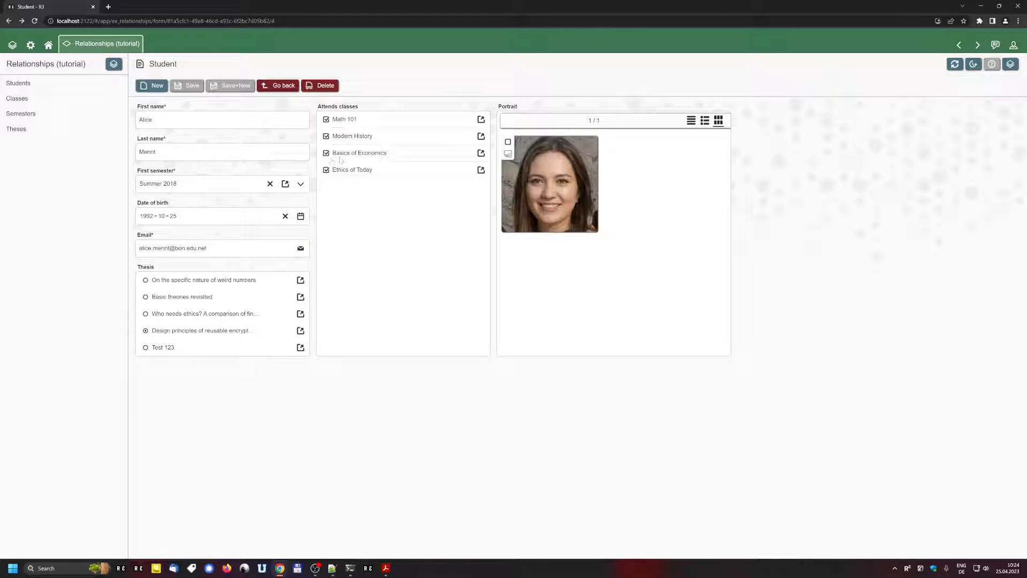
Step: Search the semester list for 'sum' and 'wint', clear the value, and leave for Students without saving
left_click(302, 185)
left_click(294, 199)
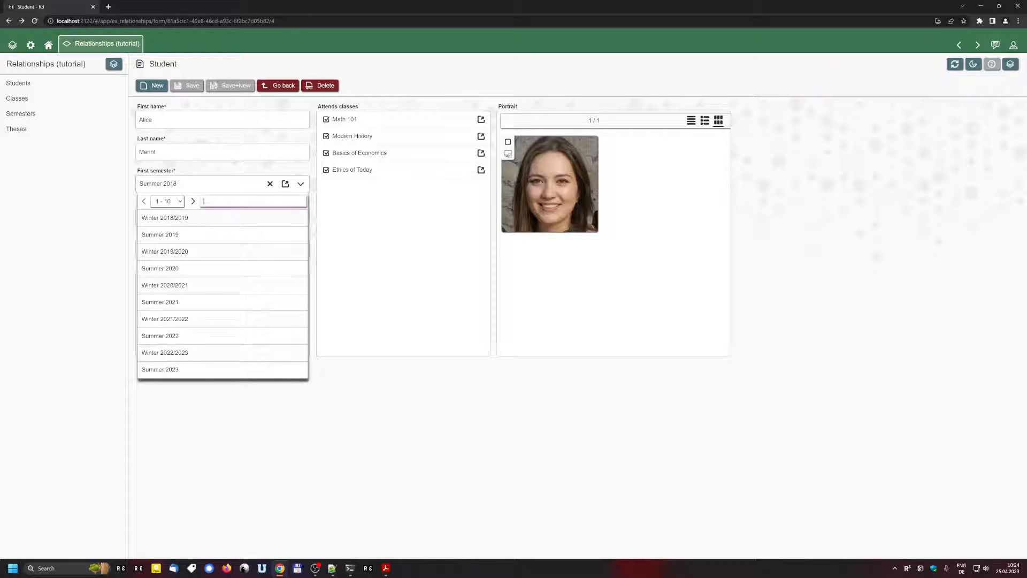
type("sum")
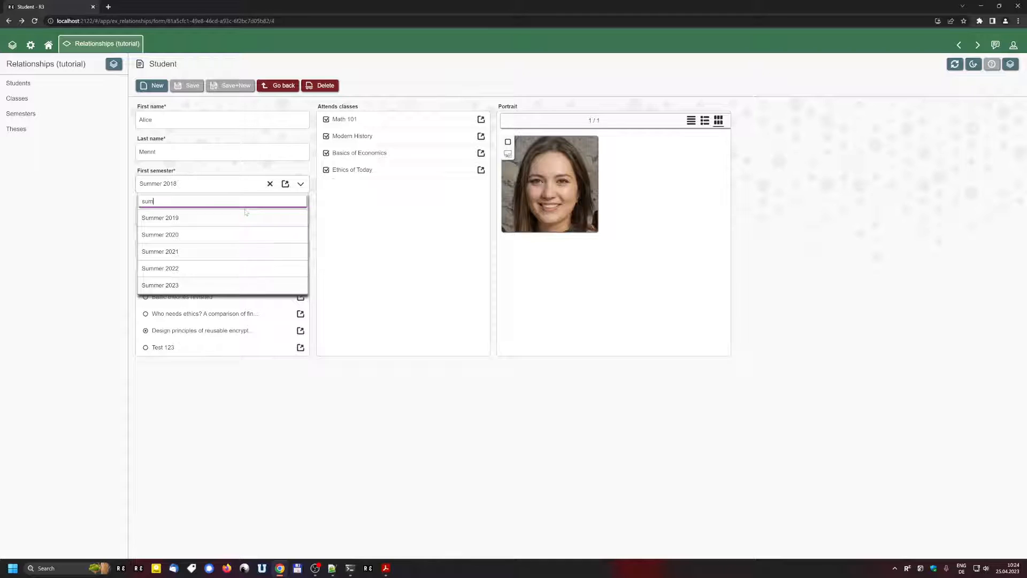
key("BackSpace")
key("BackSpace")
key("BackSpace")
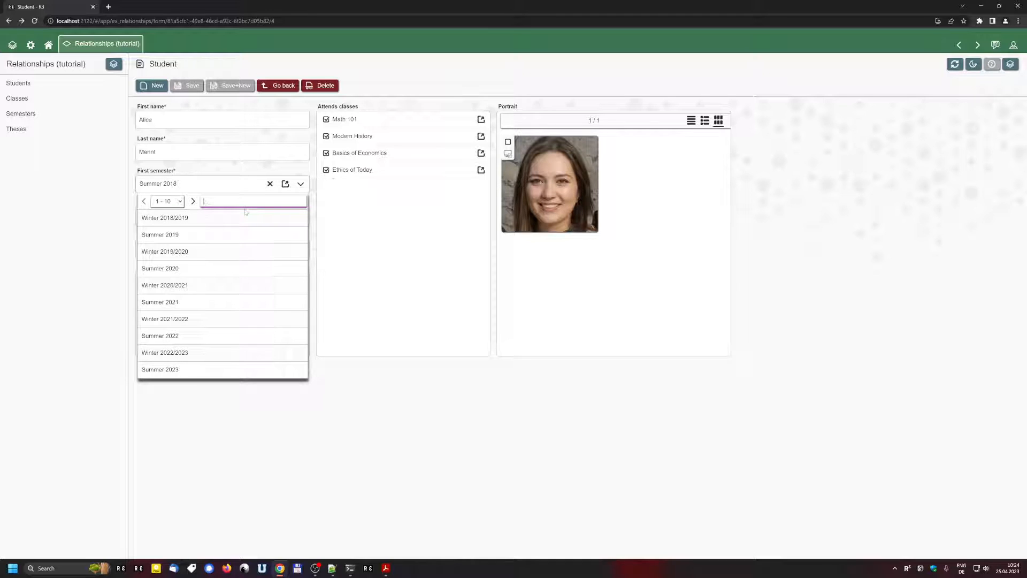
type("wint")
left_click(269, 184)
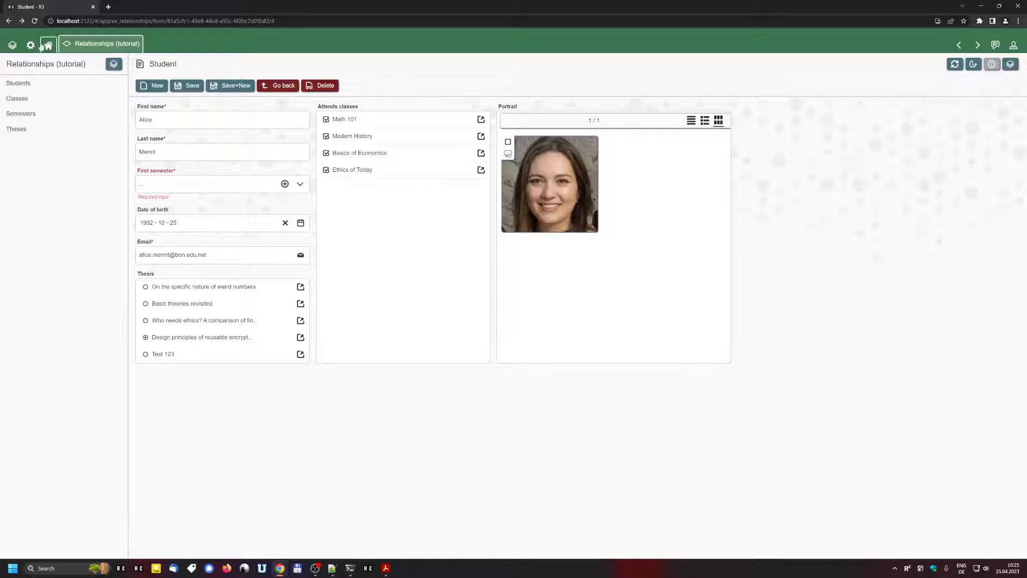
left_click(76, 88)
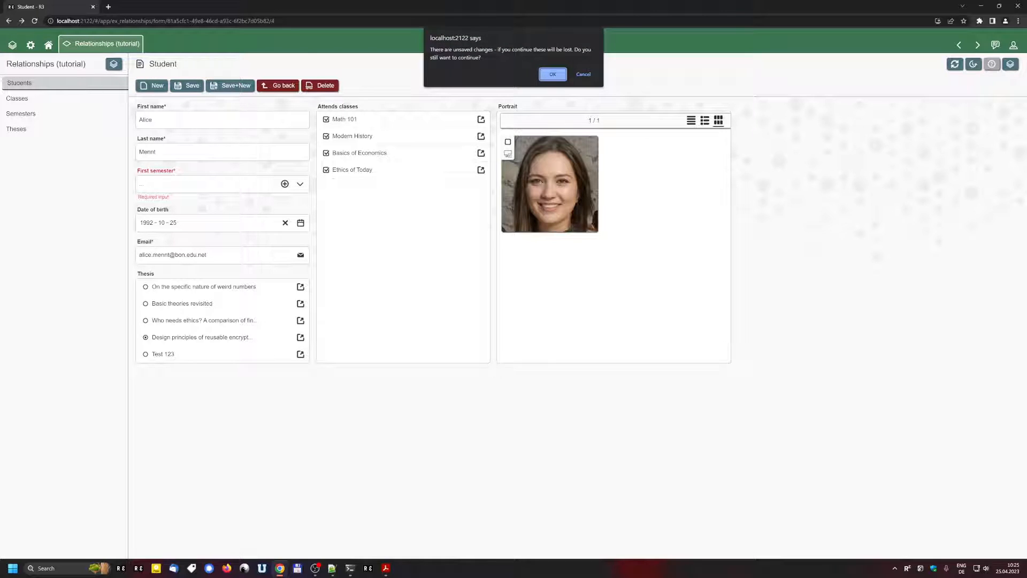
key("Return")
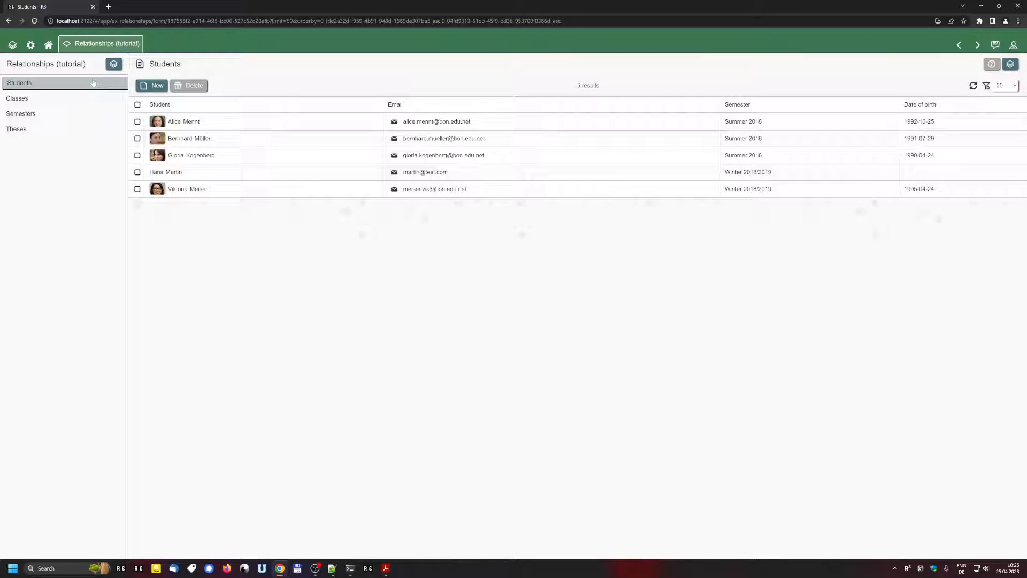